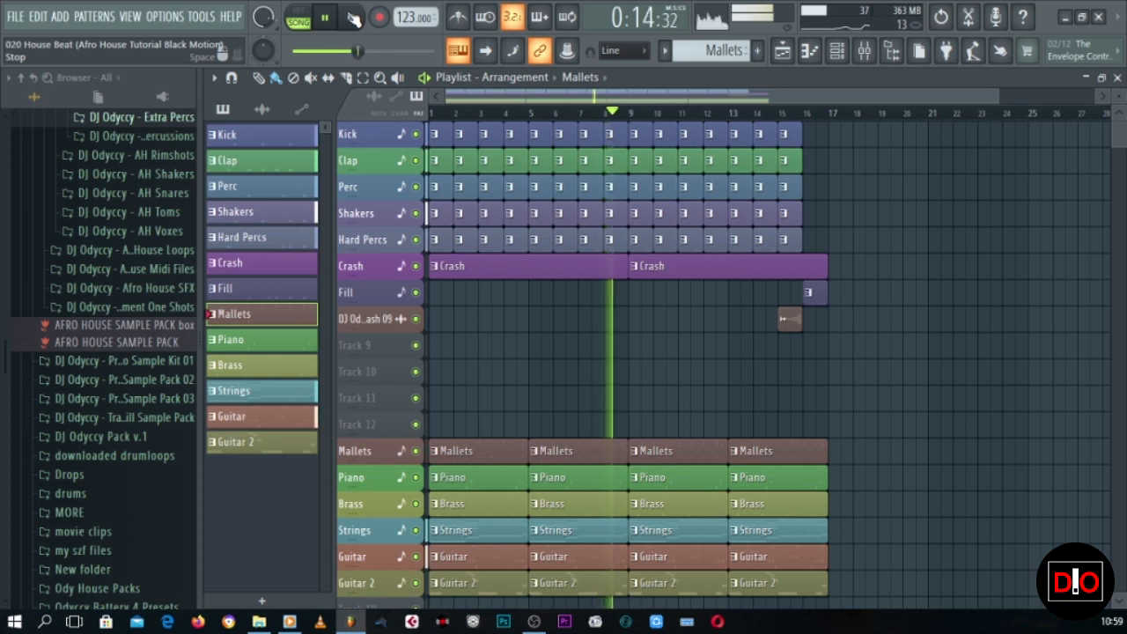
Step: Stop playback and mute the Piano, Brass, Strings, Guitar and Guitar 2 tracks in the playlist
{"action": "left_click", "coordinate": [353, 18]}
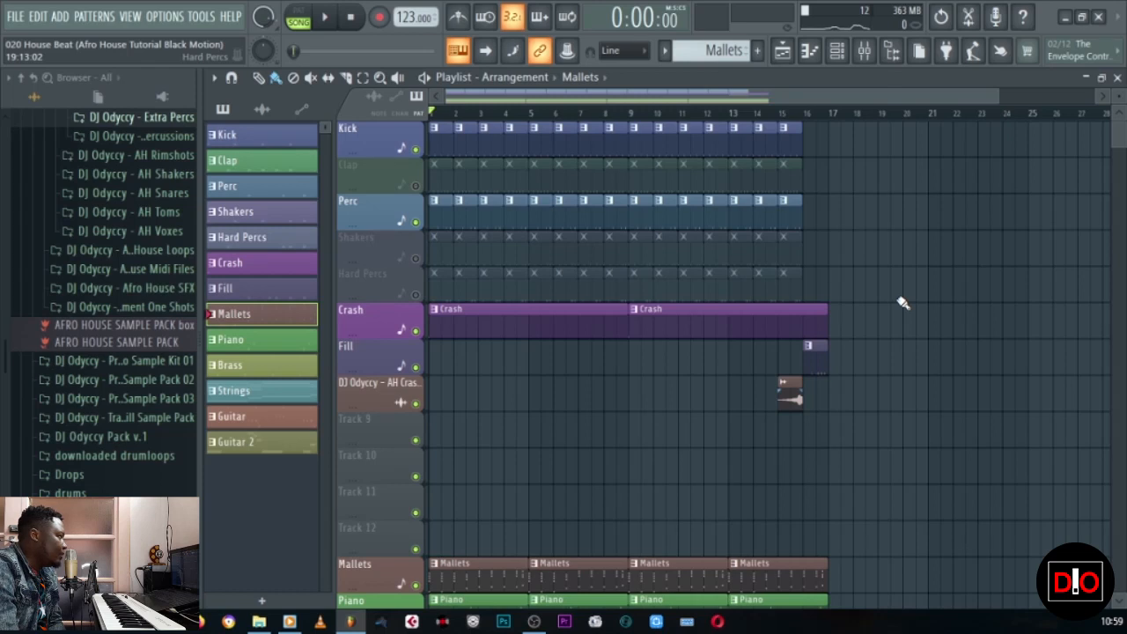
{"action": "scroll", "coordinate": [493, 438], "scroll_direction": "down", "scroll_amount": 6}
{"action": "left_click", "coordinate": [419, 405]}
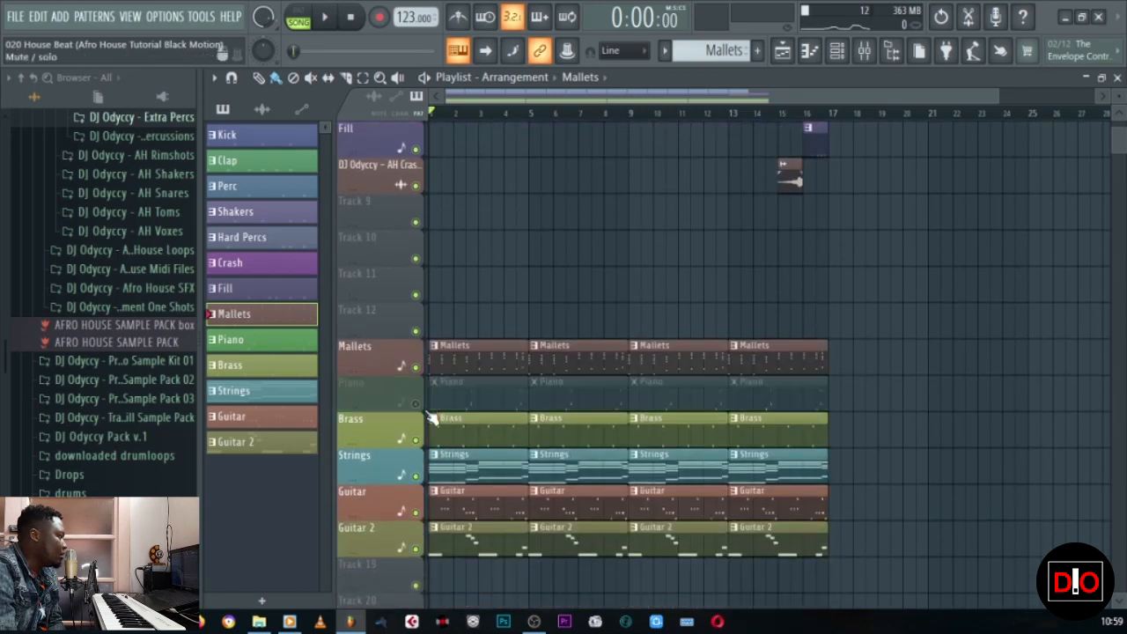
{"action": "left_click", "coordinate": [417, 438]}
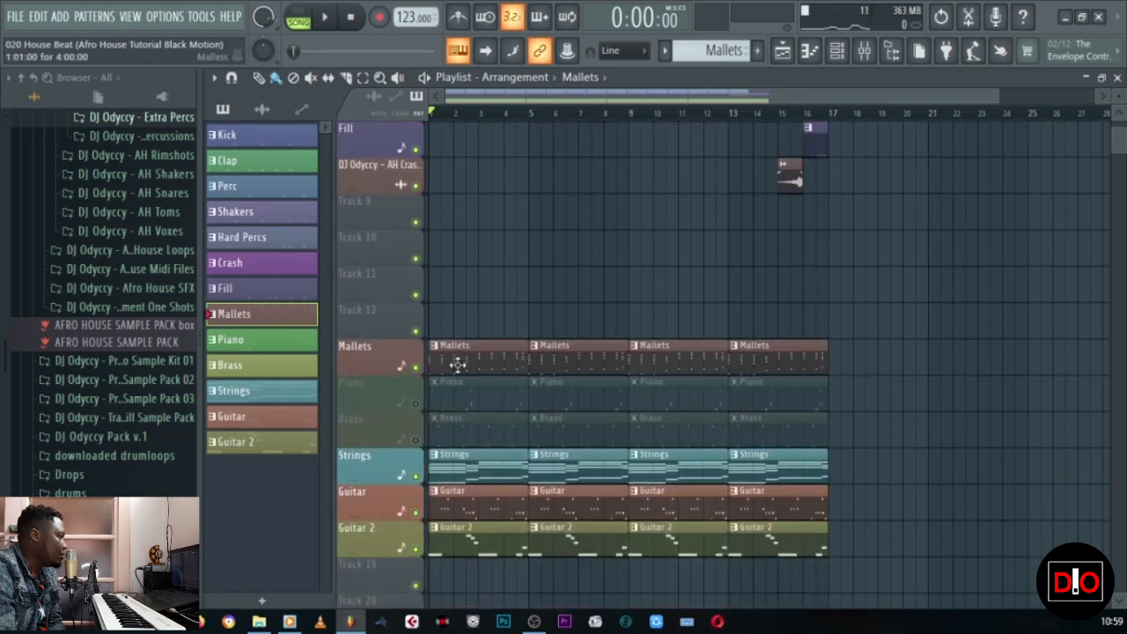
{"action": "left_click", "coordinate": [417, 476]}
{"action": "left_click", "coordinate": [415, 511]}
{"action": "left_click", "coordinate": [416, 547]}
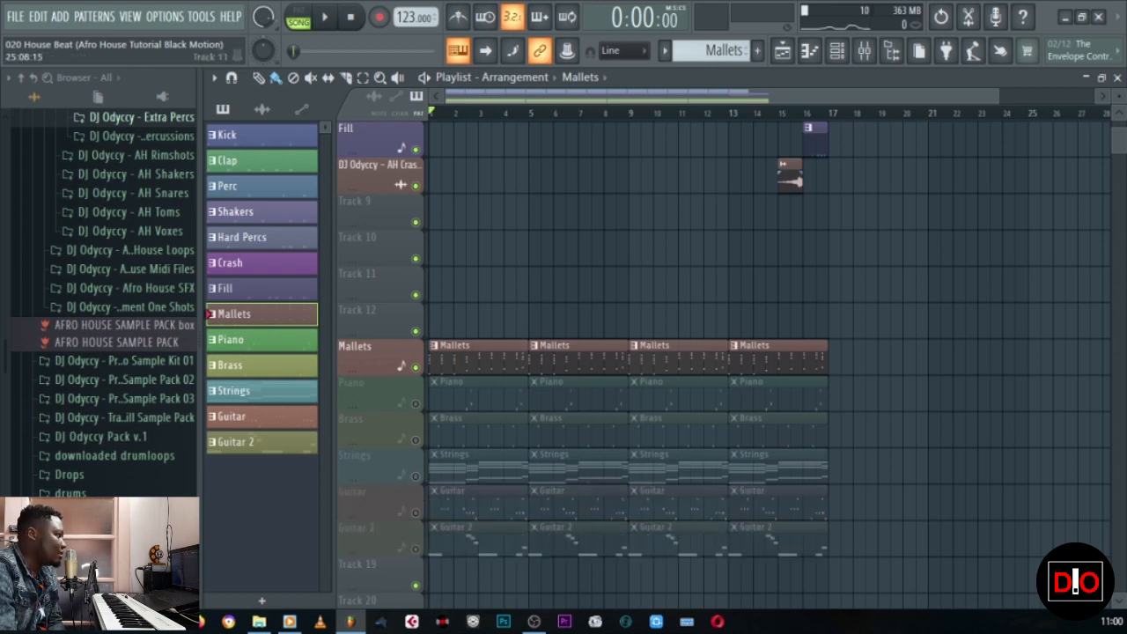
Step: Open the Xpand!2 channel's notes from the Mallets pattern in the piano roll
{"action": "key", "text": "F6"}
{"action": "key", "text": "F9"}
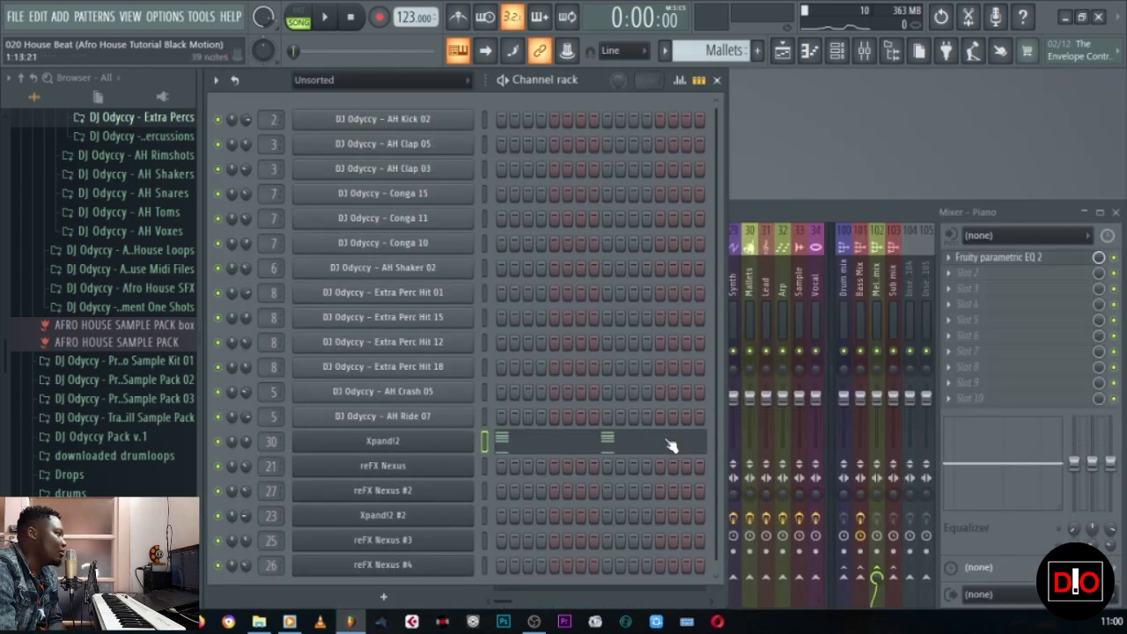
{"action": "left_click", "coordinate": [641, 450]}
{"action": "scroll", "coordinate": [611, 232], "scroll_direction": "up", "scroll_amount": 3}
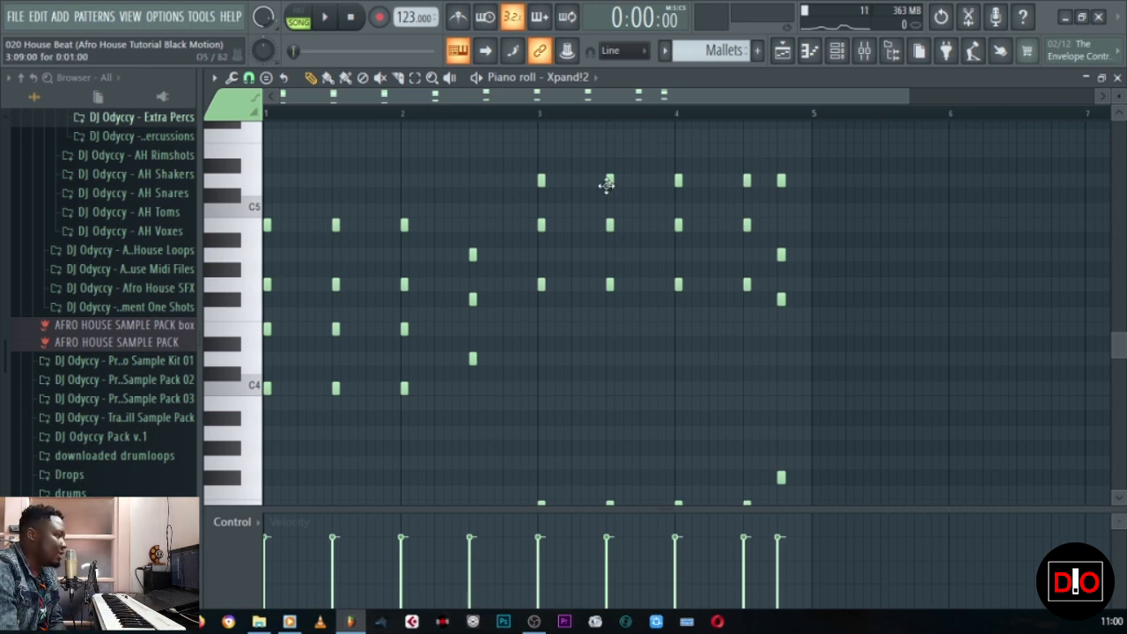
Step: Play the Mallets pattern on its own in pattern mode while viewing its chords, and stop playback
{"action": "left_click", "coordinate": [319, 17]}
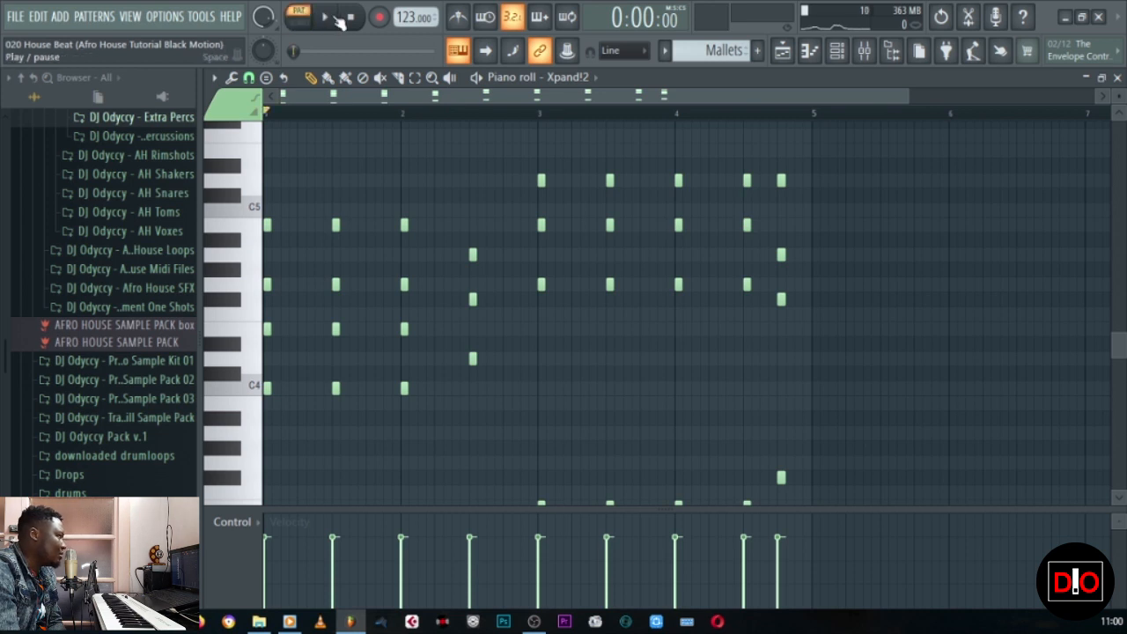
{"action": "scroll", "coordinate": [632, 419], "scroll_direction": "down", "scroll_amount": 1}
{"action": "scroll", "coordinate": [632, 419], "scroll_direction": "down", "scroll_amount": 2}
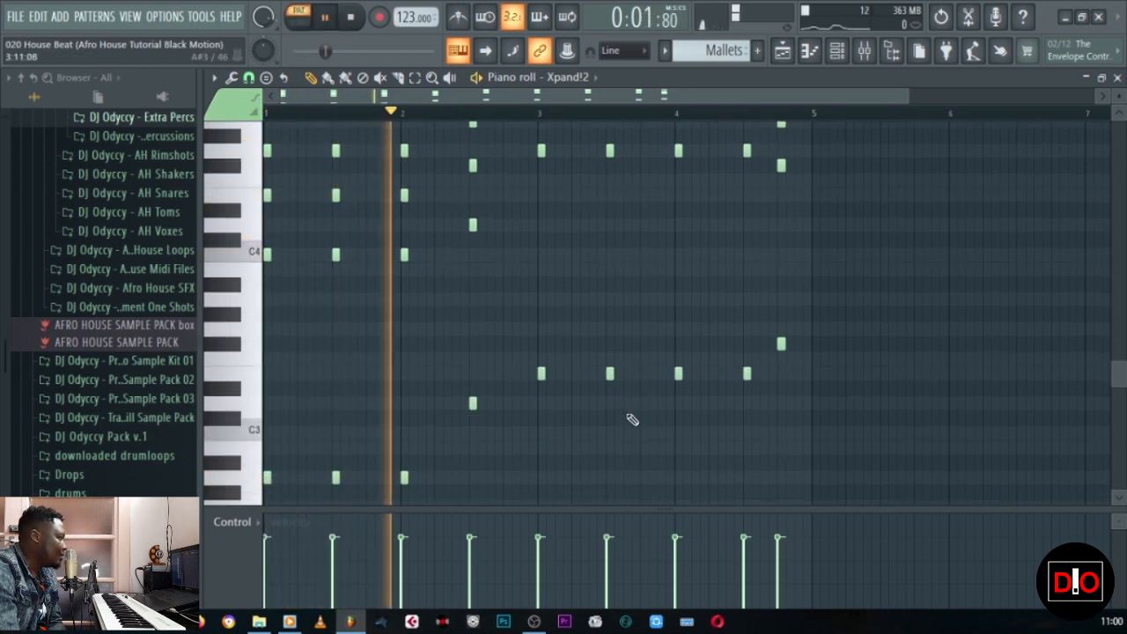
{"action": "scroll", "coordinate": [632, 419], "scroll_direction": "up", "scroll_amount": 2}
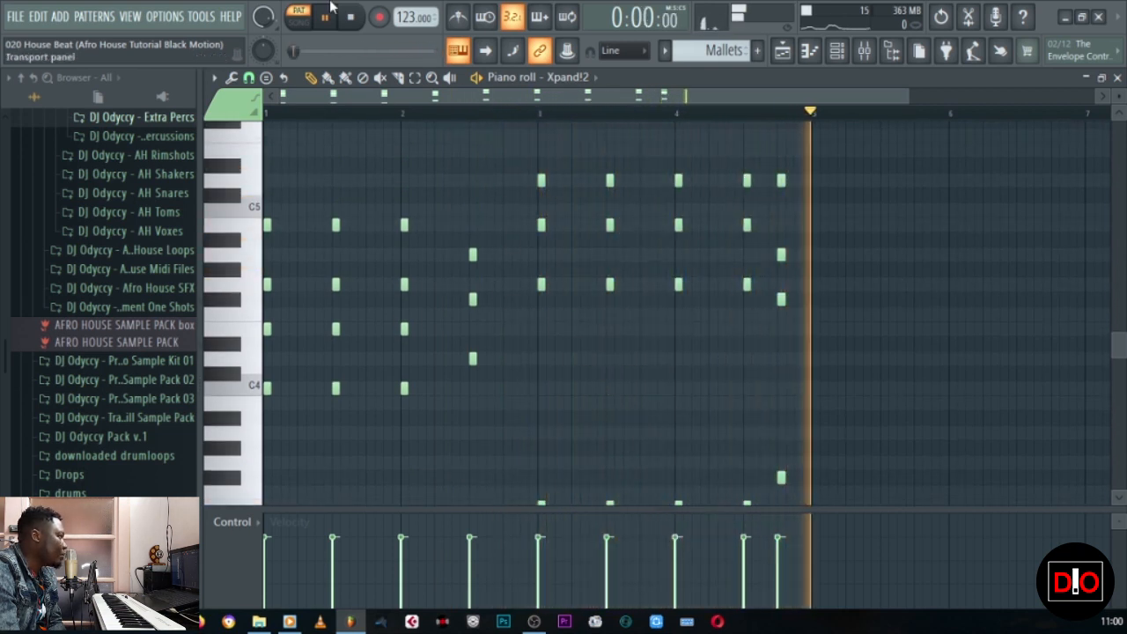
{"action": "left_click", "coordinate": [352, 19]}
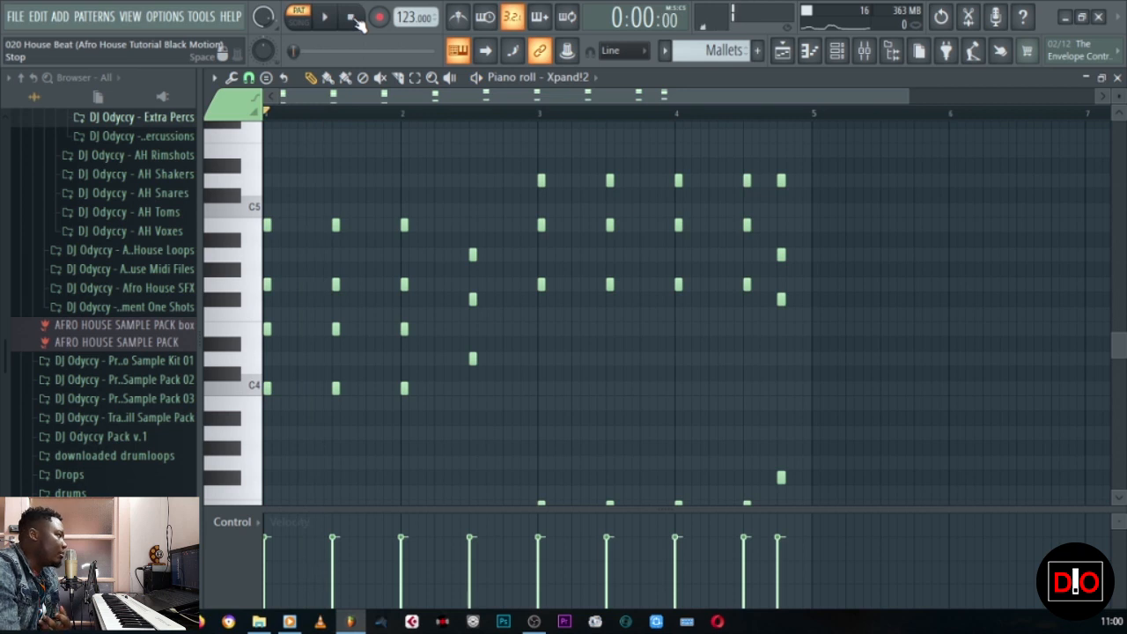
Step: Set the root note of the piano roll's scale highlighting to G
{"action": "left_click", "coordinate": [213, 77]}
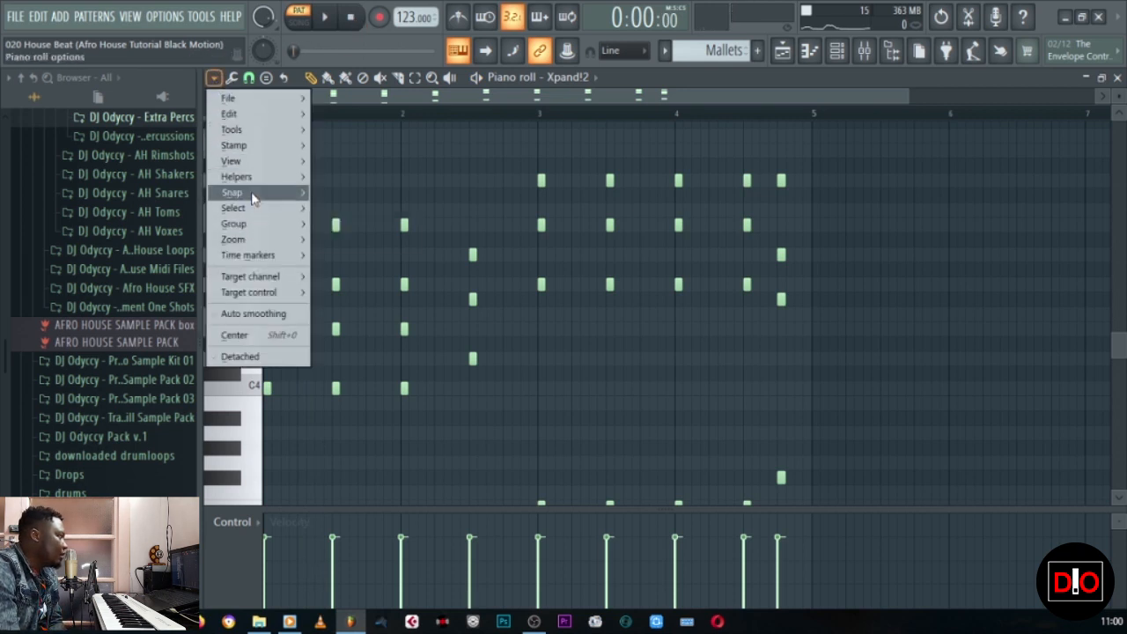
{"action": "mouse_move", "coordinate": [260, 179]}
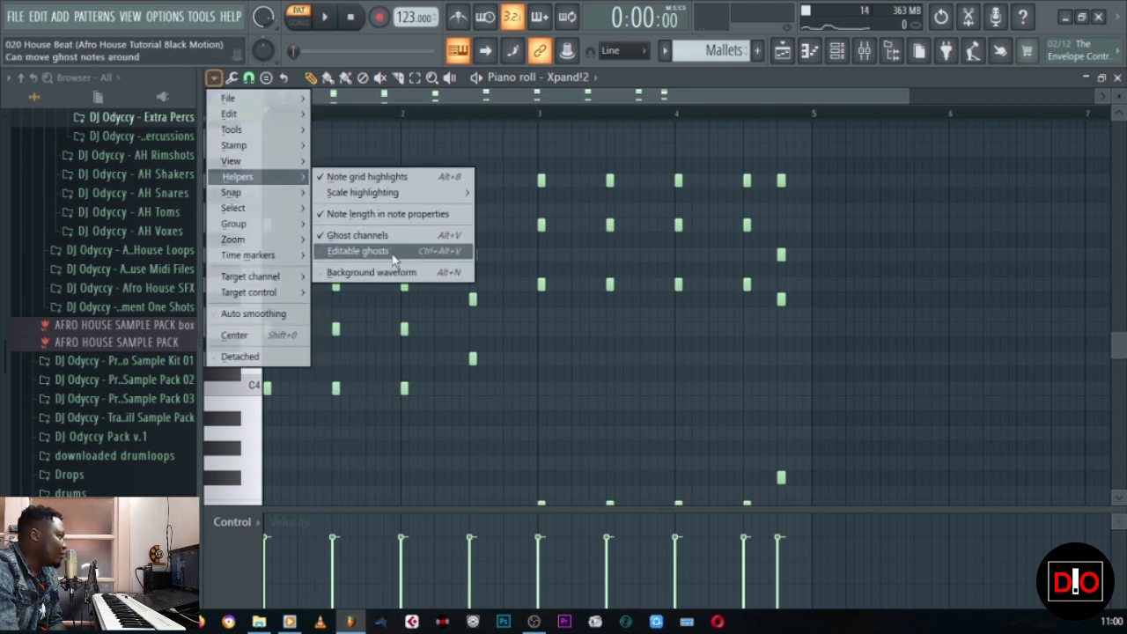
{"action": "mouse_move", "coordinate": [360, 201]}
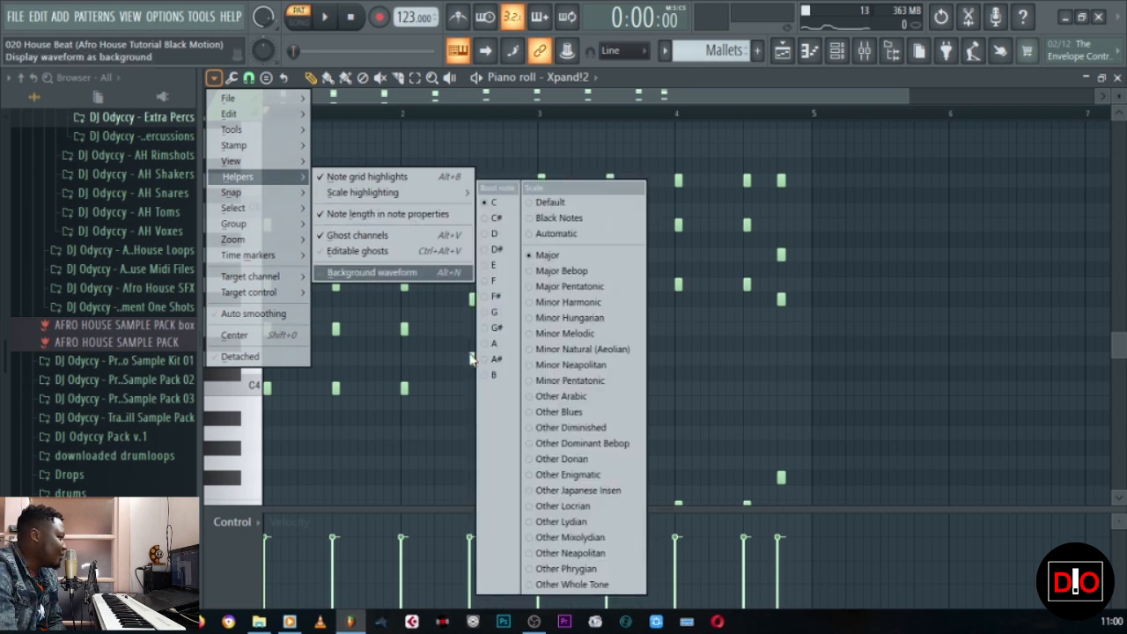
{"action": "left_click", "coordinate": [494, 314]}
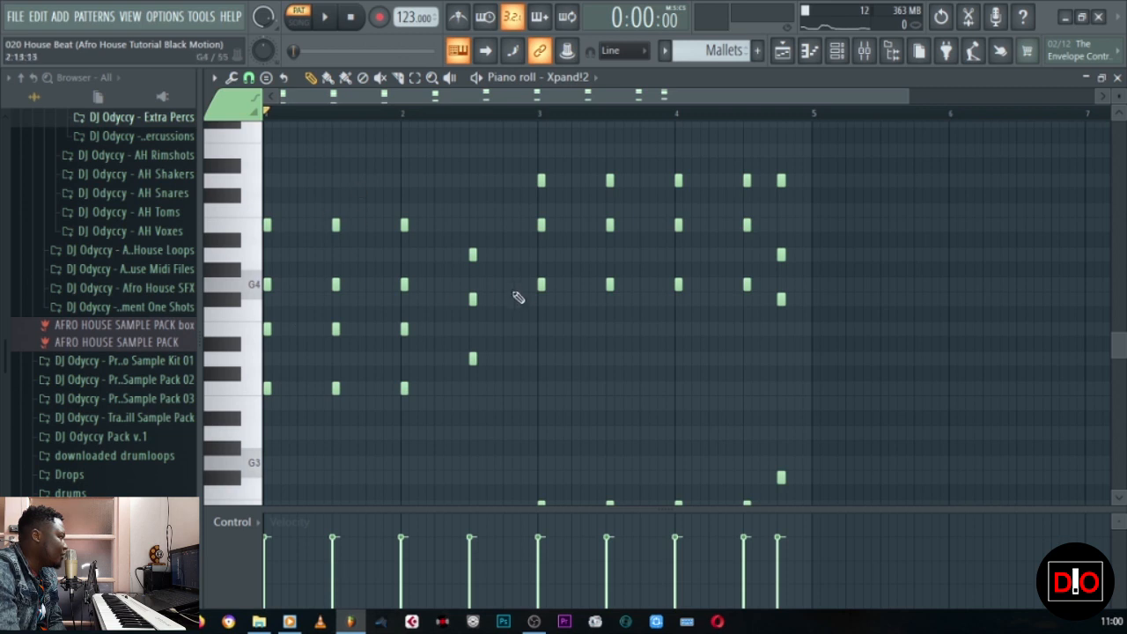
Step: Try adding a D4 note to the last chord in bar 4 of the Mallets pattern
{"action": "scroll", "coordinate": [789, 291], "scroll_direction": "down", "scroll_amount": 4}
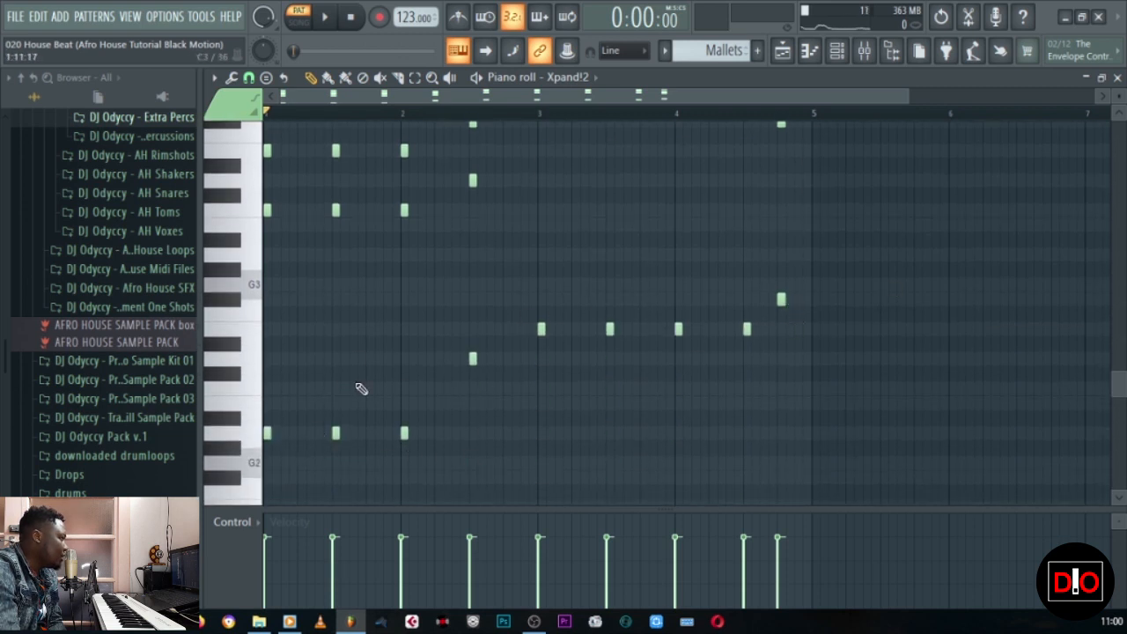
{"action": "scroll", "coordinate": [352, 370], "scroll_direction": "up", "scroll_amount": 2}
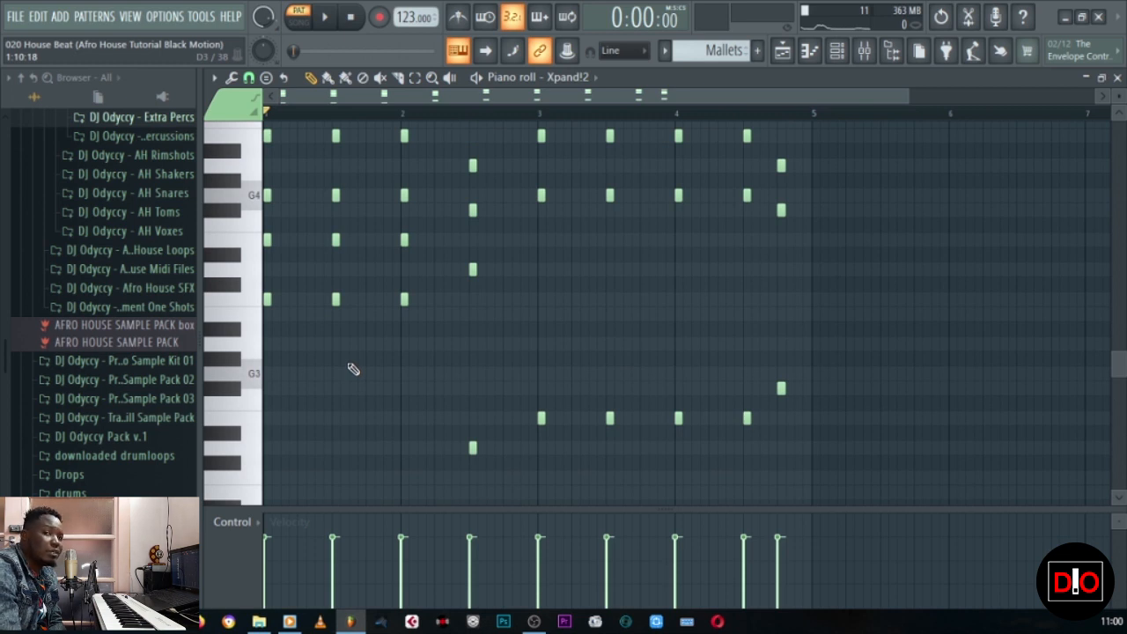
{"action": "scroll", "coordinate": [356, 370], "scroll_direction": "up", "scroll_amount": 2}
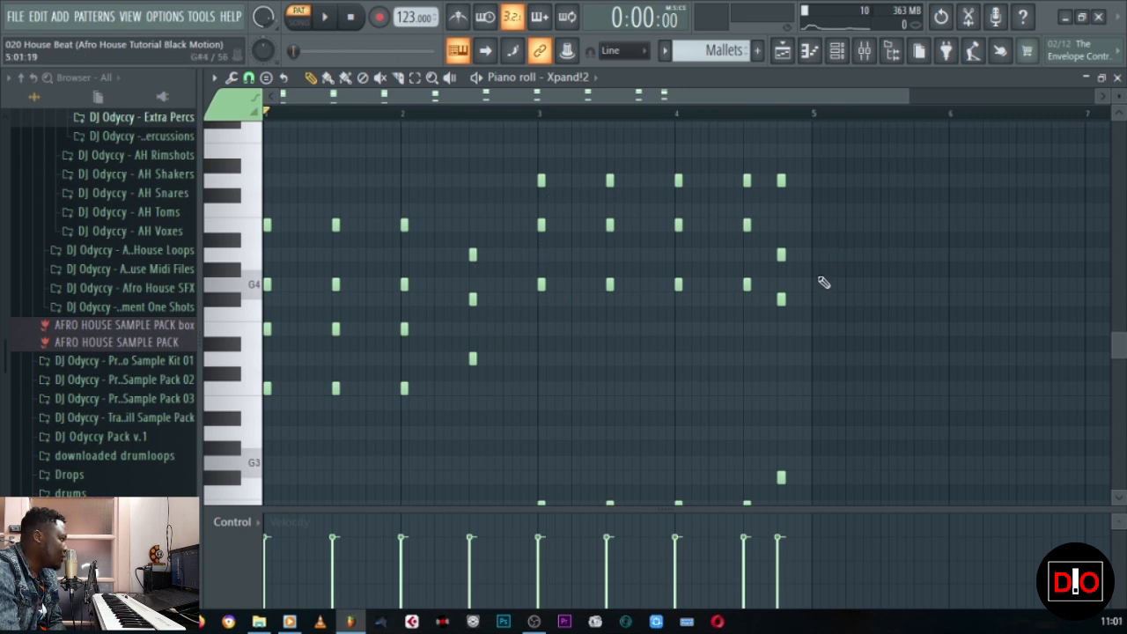
{"action": "left_click", "coordinate": [779, 181]}
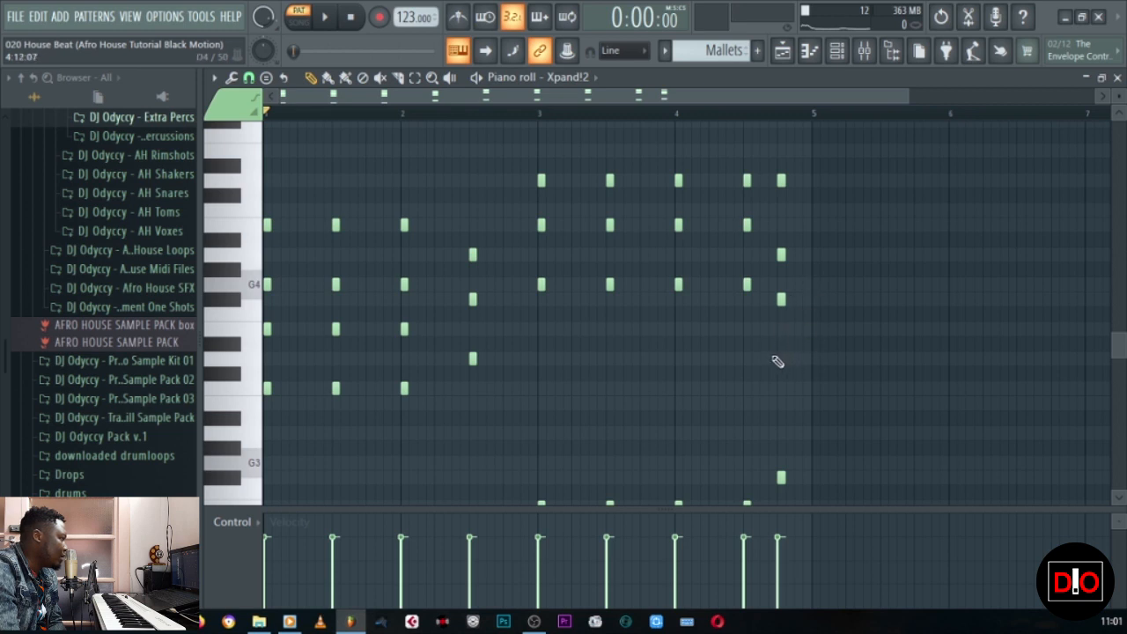
{"action": "left_click", "coordinate": [781, 180]}
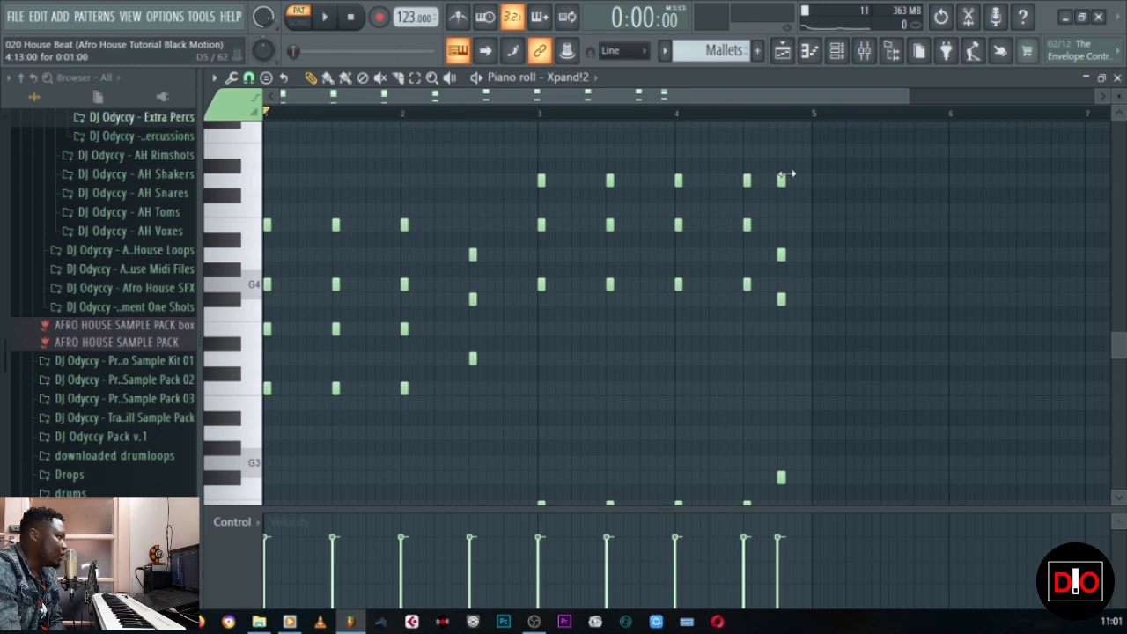
{"action": "left_click", "coordinate": [780, 359]}
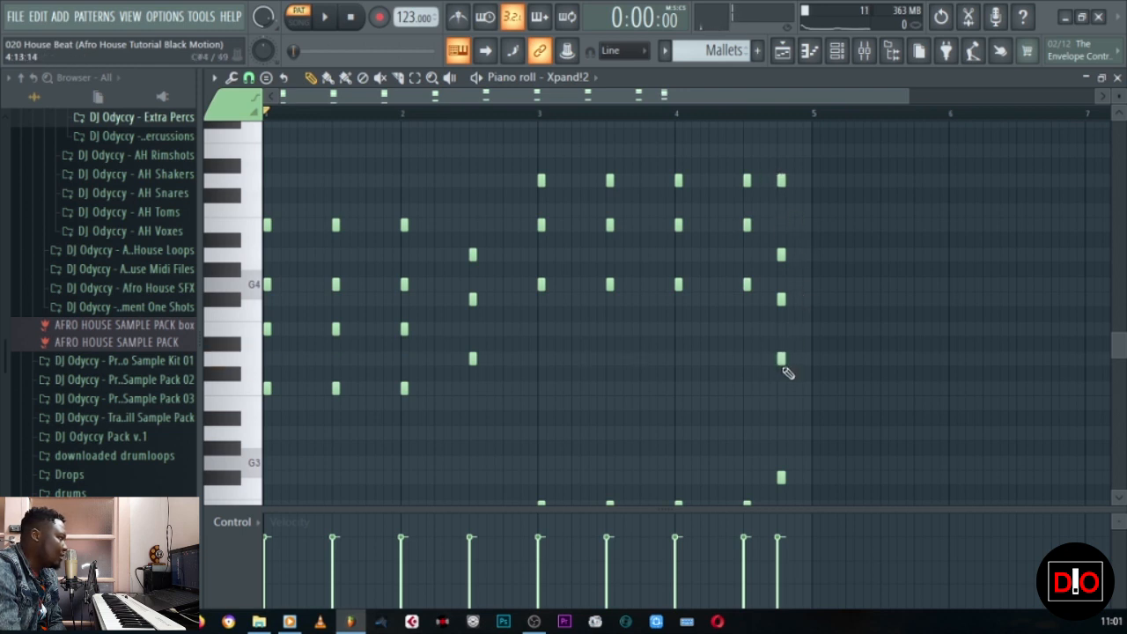
Step: Audition the piano-roll keys matching the bass notes of the chord progression, starting with A2
{"action": "scroll", "coordinate": [704, 349], "scroll_direction": "down", "scroll_amount": 5}
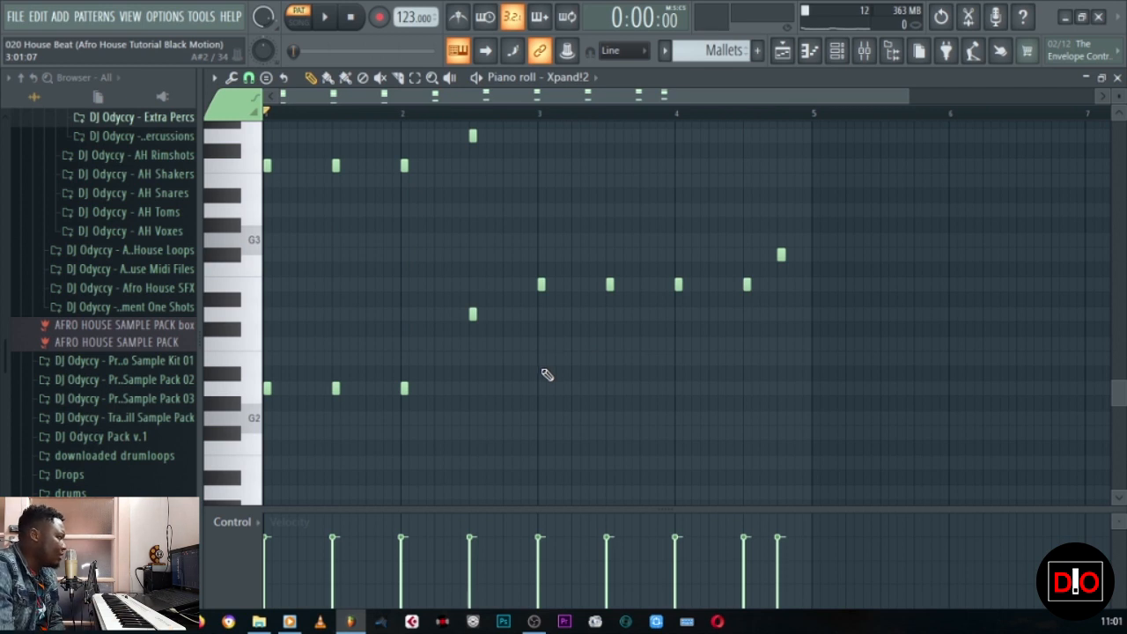
{"action": "left_click", "coordinate": [250, 397]}
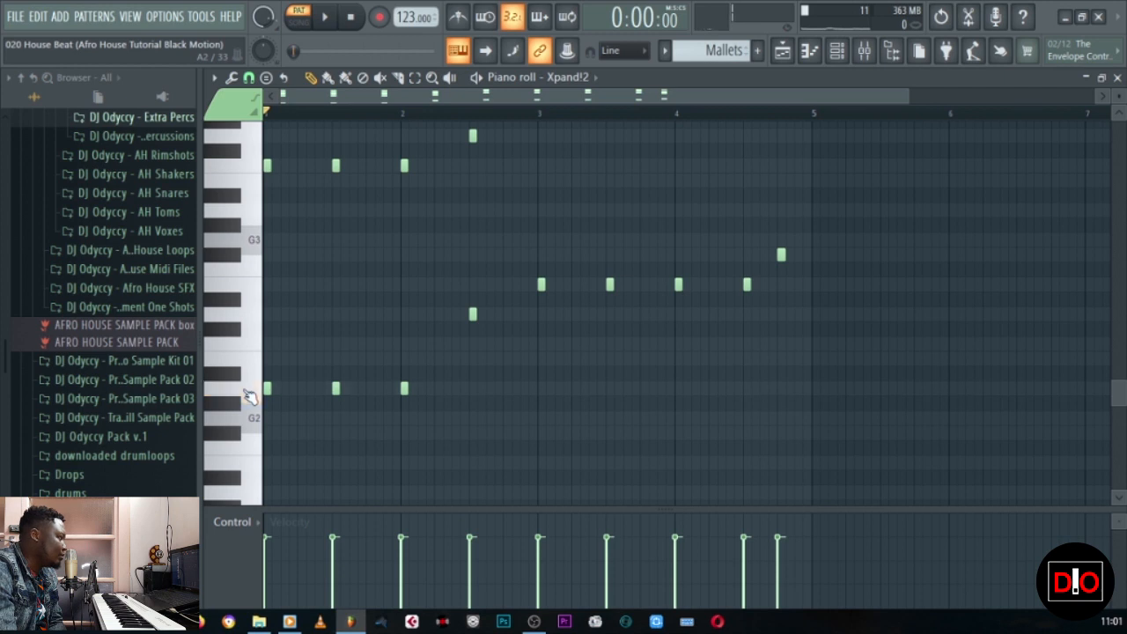
{"action": "left_click", "coordinate": [252, 324]}
{"action": "left_click", "coordinate": [256, 286]}
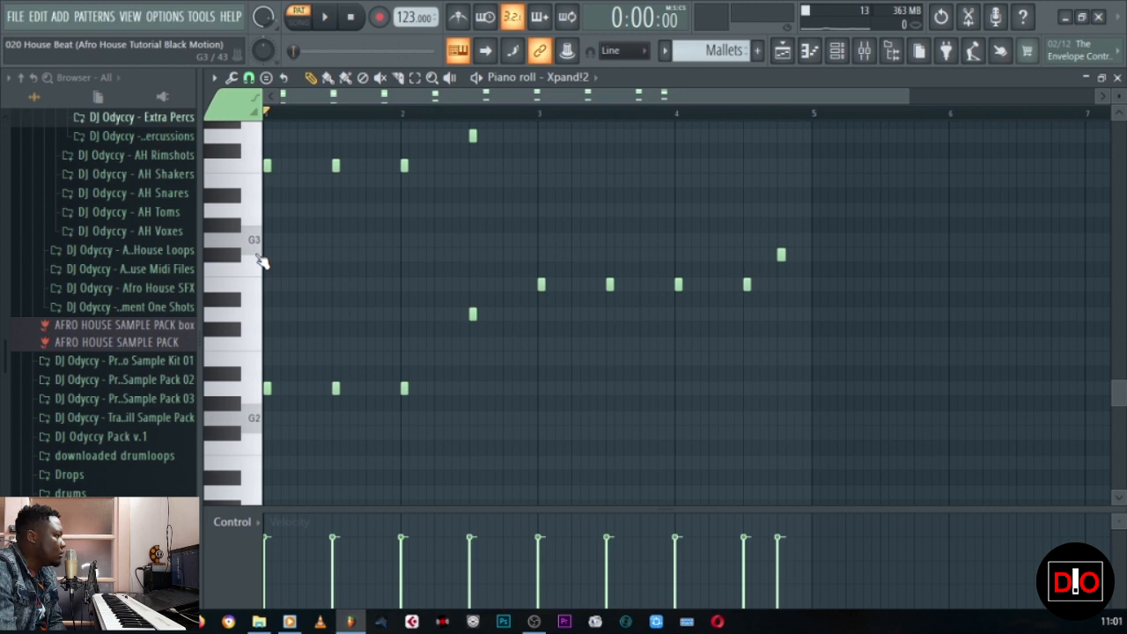
{"action": "left_click", "coordinate": [240, 257]}
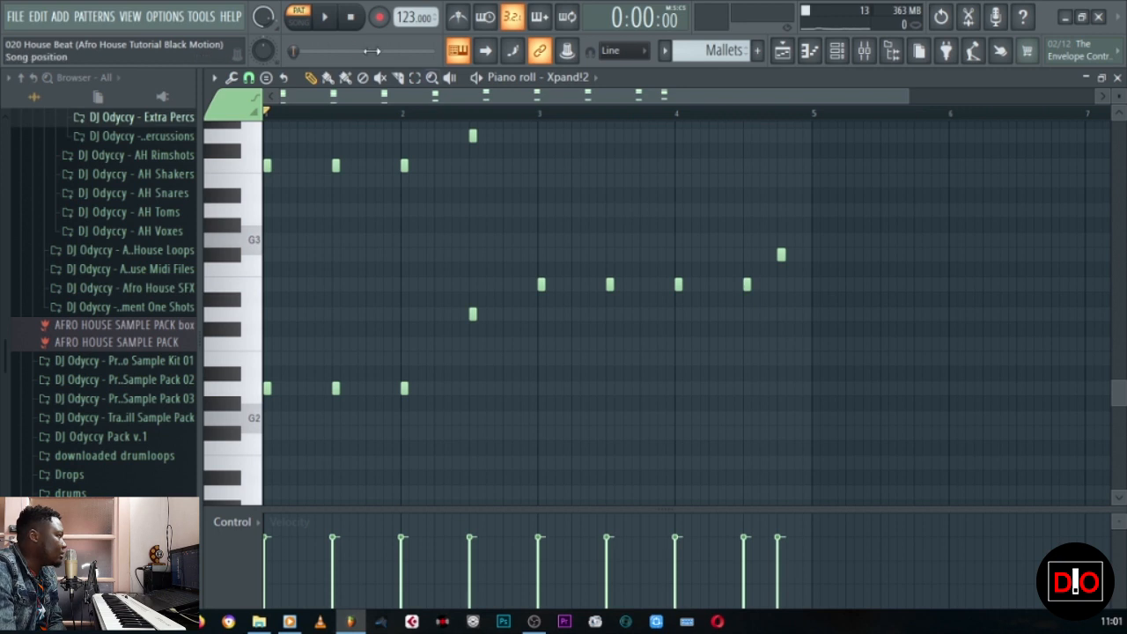
Step: Play the Mallets pattern again, close the piano roll and stop playback
{"action": "left_click", "coordinate": [328, 19]}
{"action": "scroll", "coordinate": [838, 344], "scroll_direction": "up", "scroll_amount": 3}
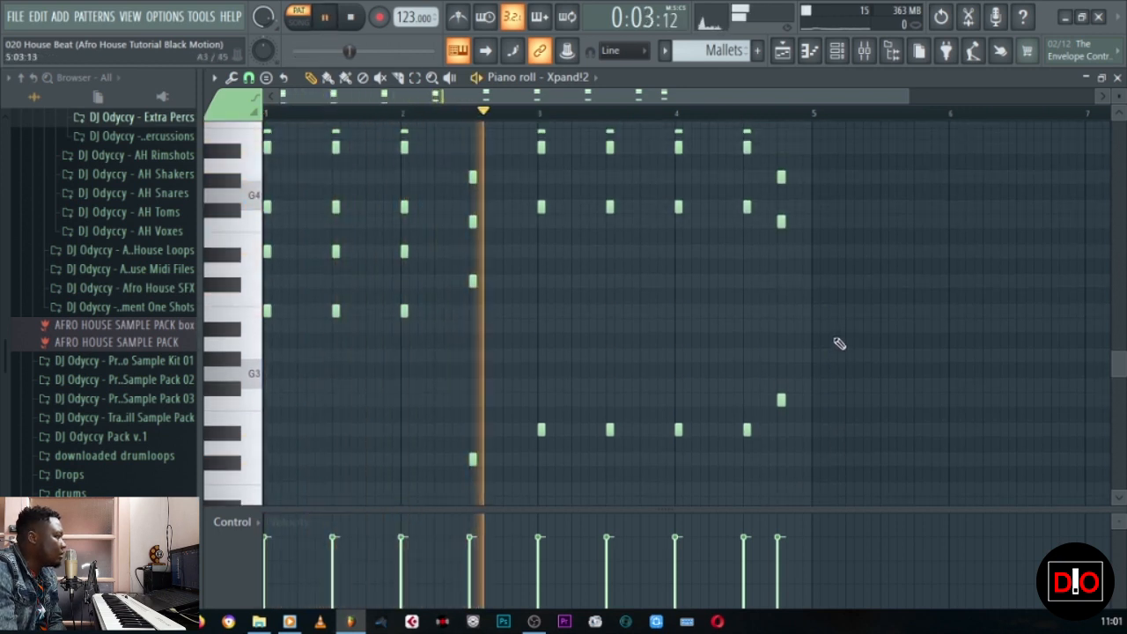
{"action": "scroll", "coordinate": [837, 345], "scroll_direction": "up", "scroll_amount": 3}
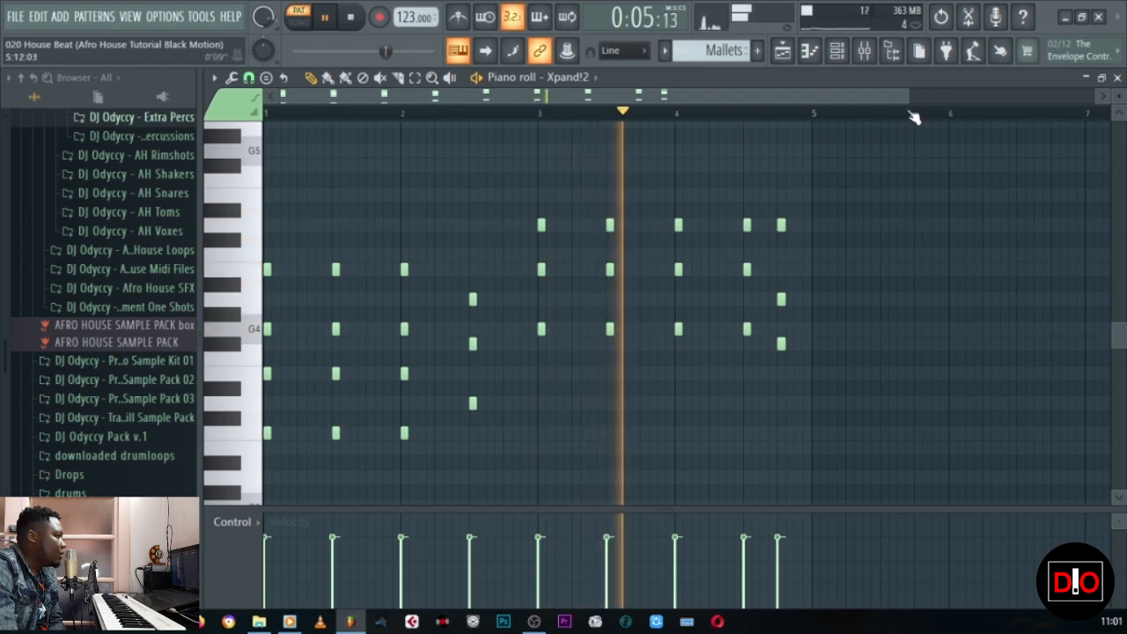
{"action": "left_click", "coordinate": [1118, 77]}
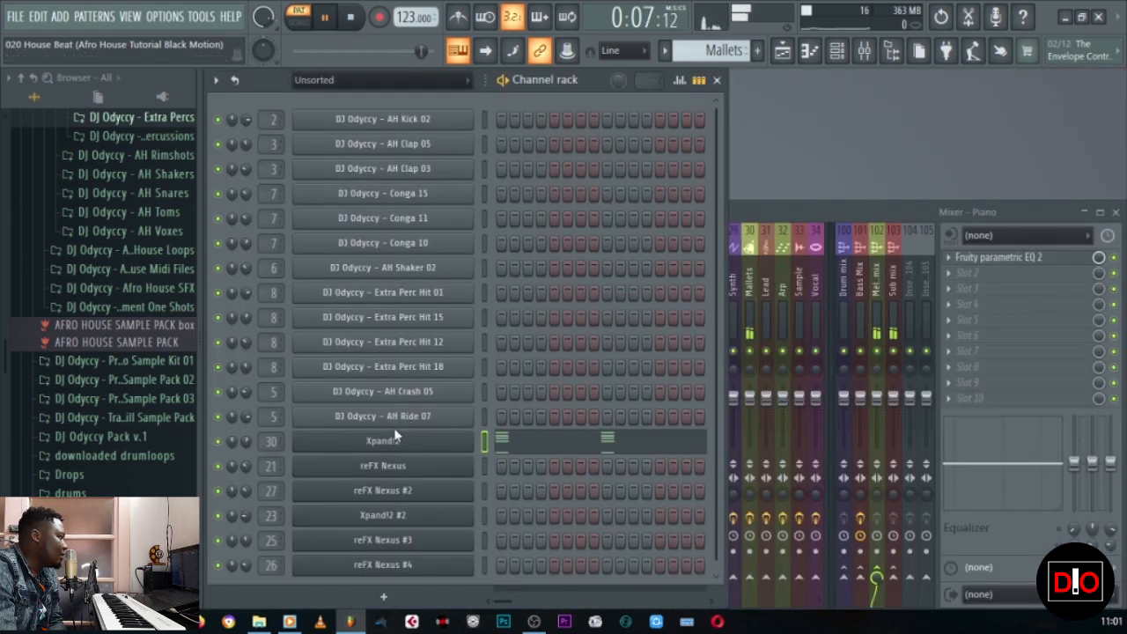
{"action": "left_click", "coordinate": [361, 21]}
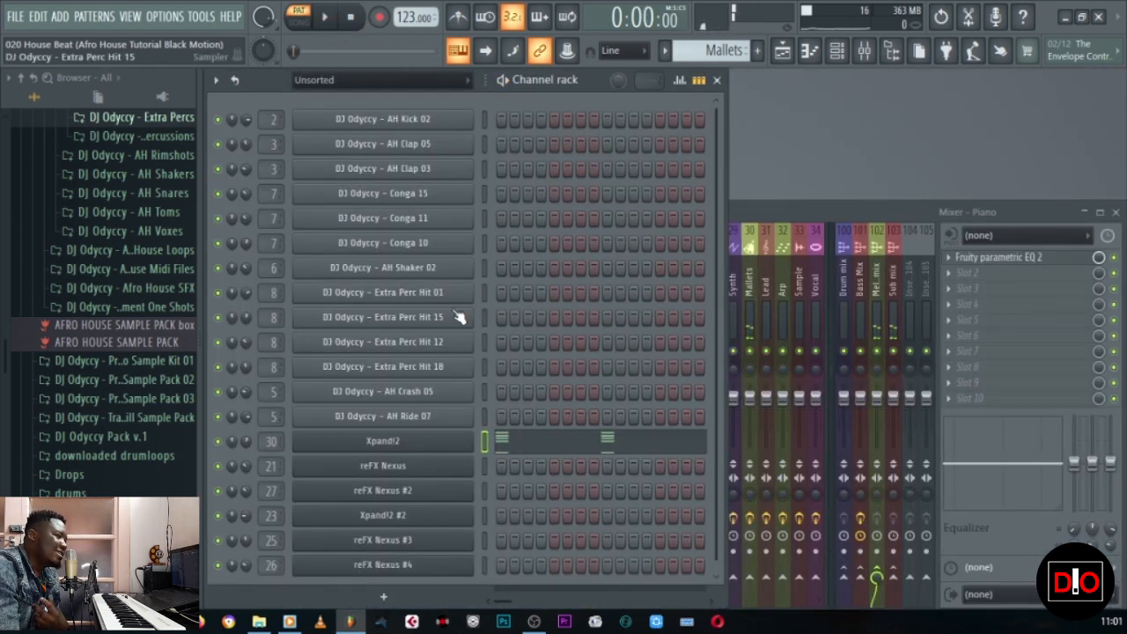
Step: Open the Mallets Xpand!2 plugin, look up the +01 Celeste preset in the 19 Mallets category, and close the plugin
{"action": "left_click", "coordinate": [404, 442]}
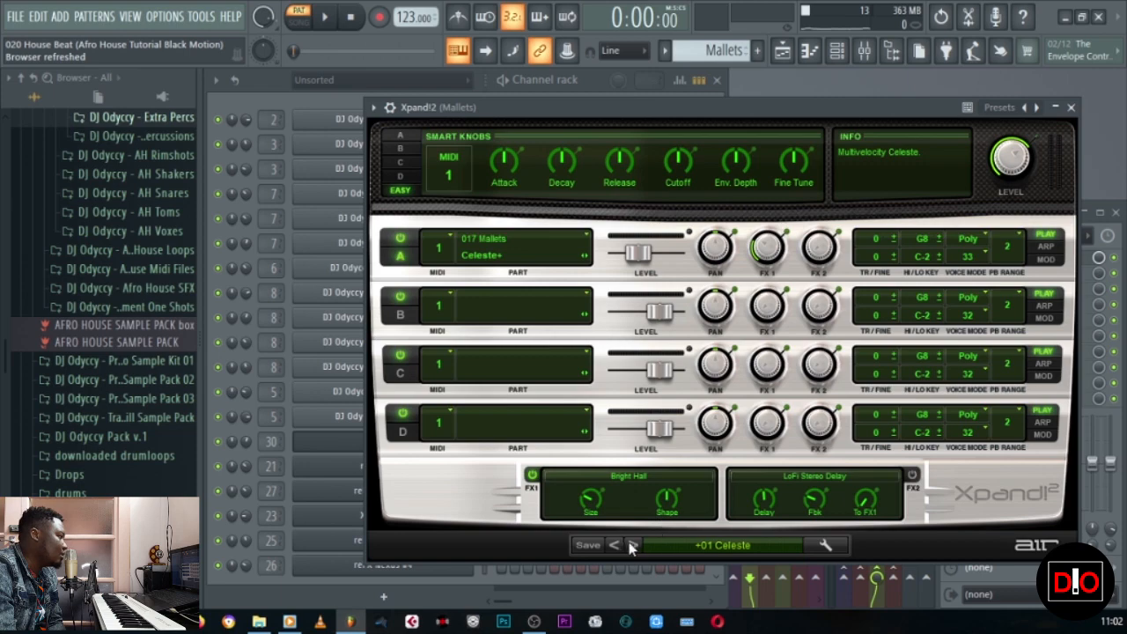
{"action": "left_click", "coordinate": [708, 540]}
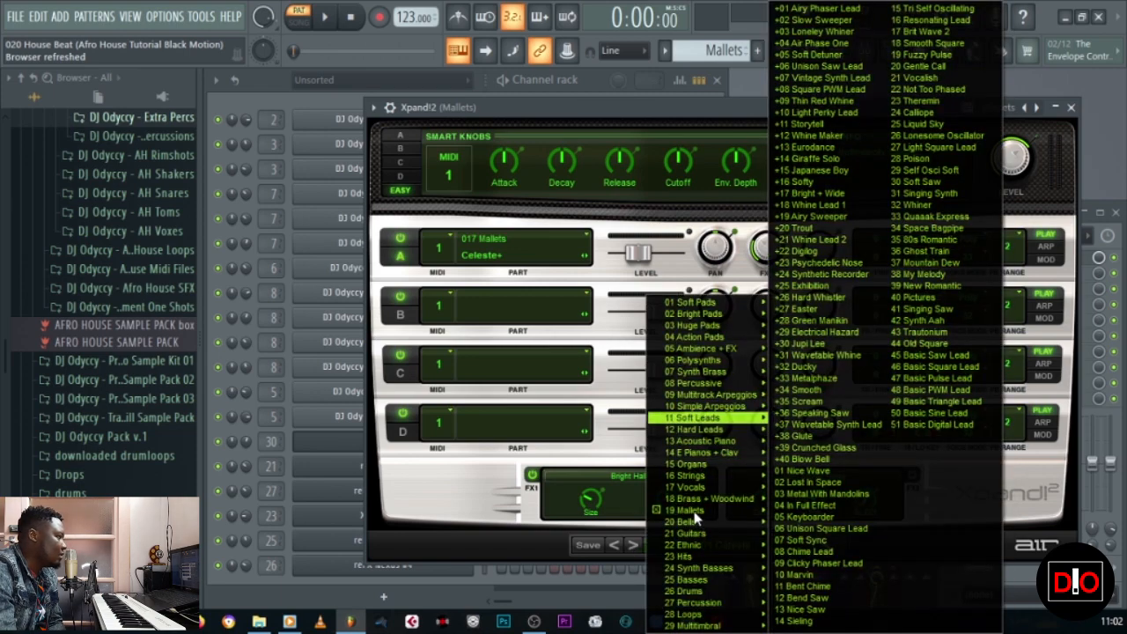
{"action": "mouse_move", "coordinate": [695, 511]}
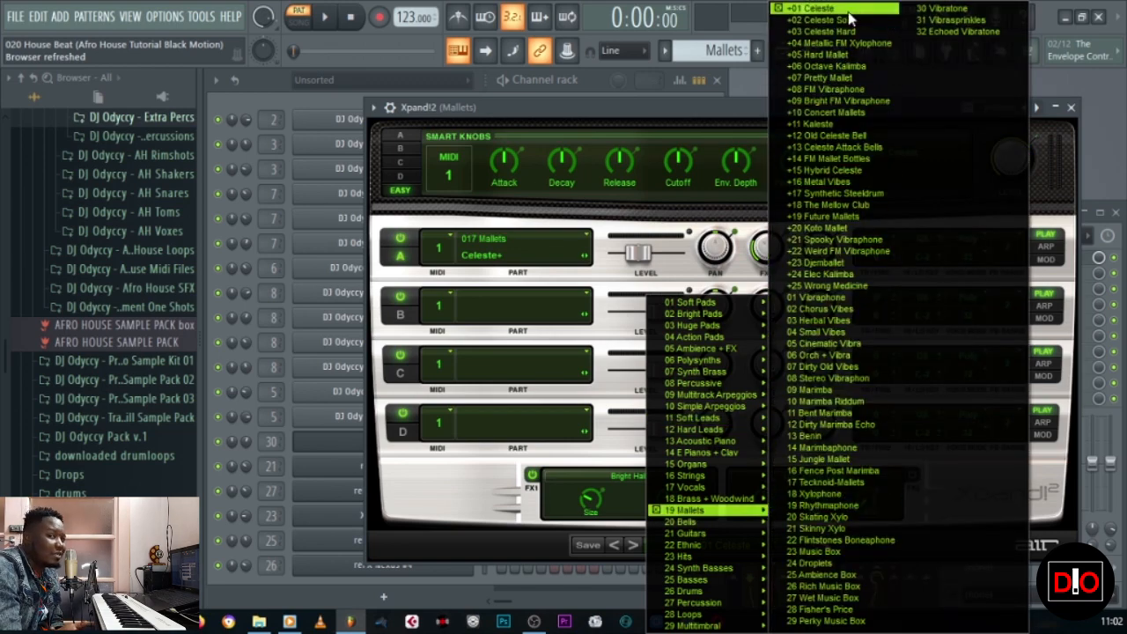
{"action": "left_click", "coordinate": [669, 117]}
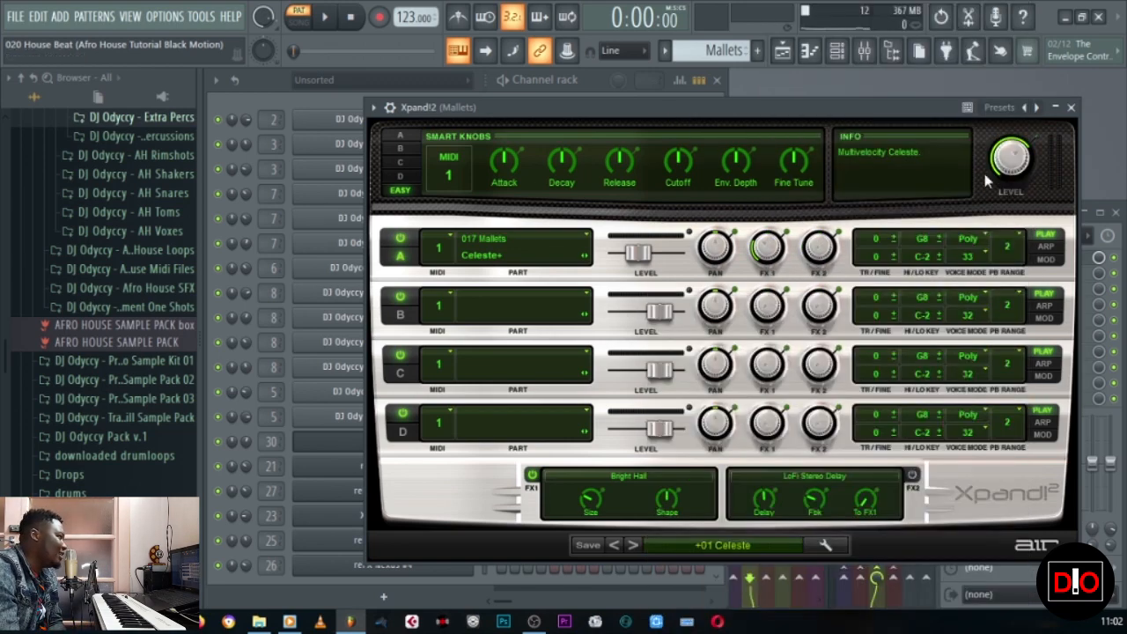
{"action": "left_click", "coordinate": [1070, 106]}
Step: Play the Mallets pattern, return to the playlist and switch playback to song mode to hear it with the active drum tracks
{"action": "left_click", "coordinate": [328, 21]}
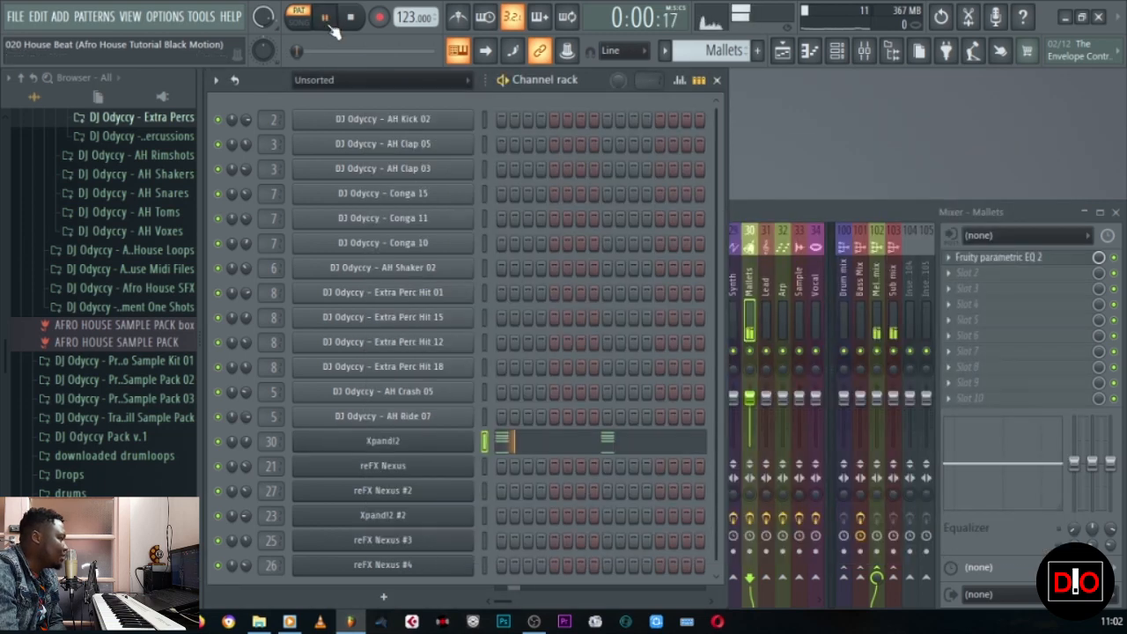
{"action": "left_click", "coordinate": [781, 50]}
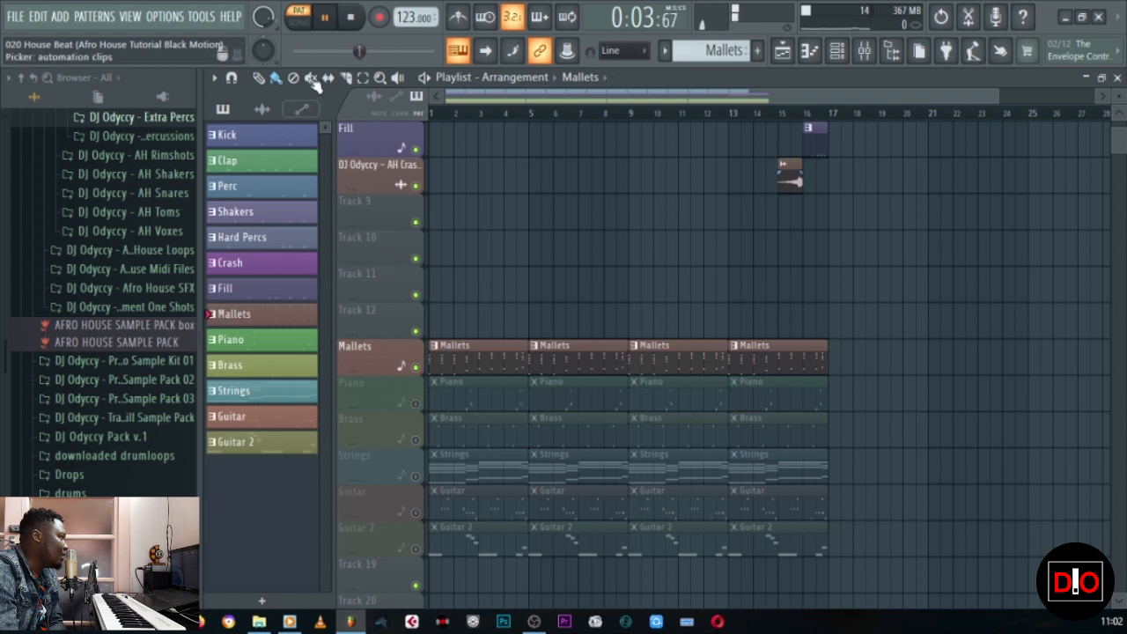
{"action": "left_click", "coordinate": [304, 25]}
{"action": "scroll", "coordinate": [511, 207], "scroll_direction": "up", "scroll_amount": 5}
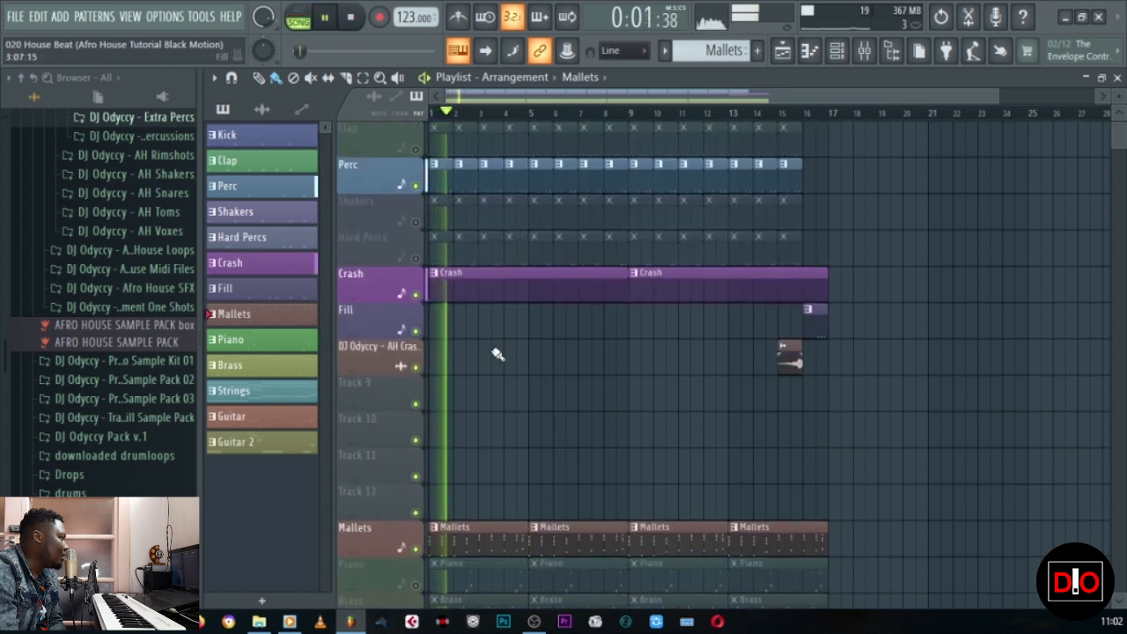
Step: Solo the Mallets track in the playlist, stop playback, and unmute the Piano track
{"action": "scroll", "coordinate": [448, 369], "scroll_direction": "down", "scroll_amount": 3}
{"action": "right_click", "coordinate": [414, 437]}
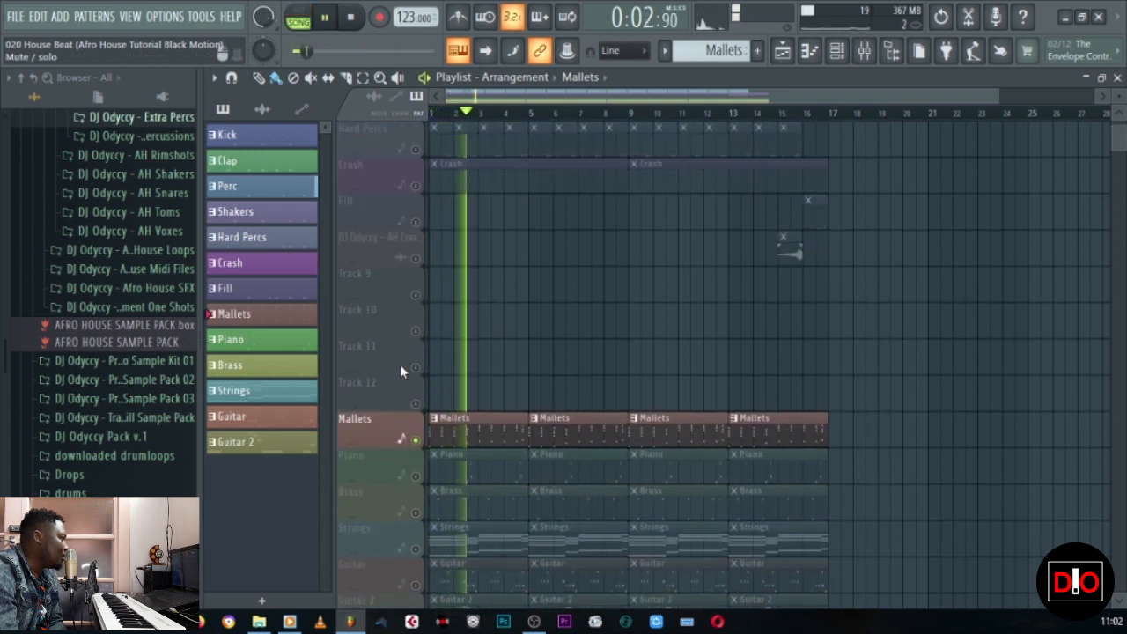
{"action": "left_click", "coordinate": [352, 16]}
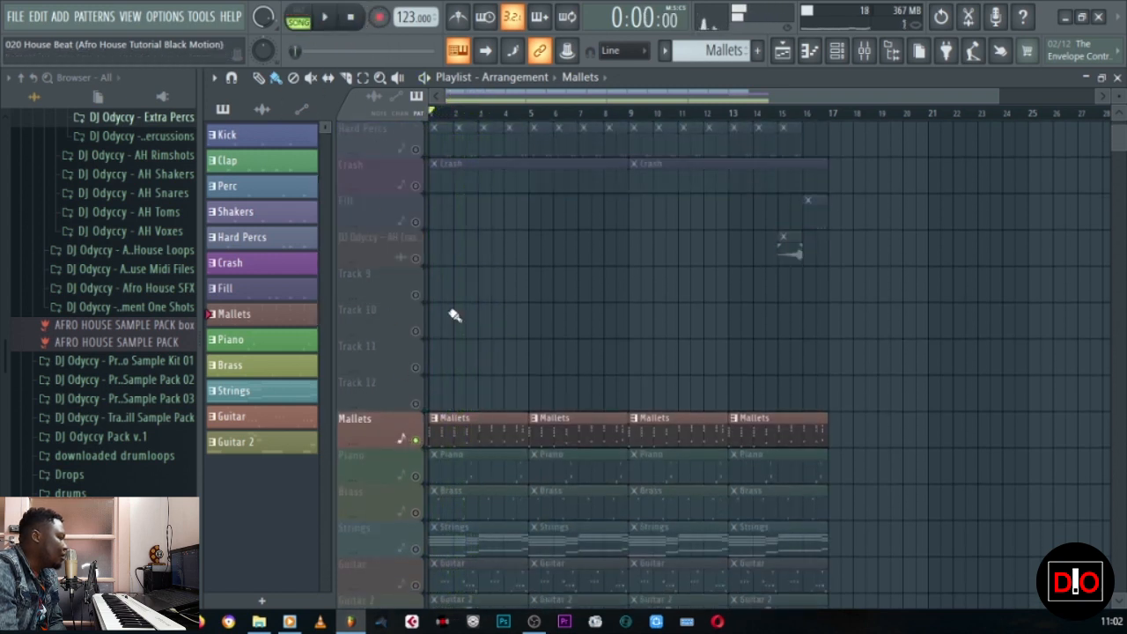
{"action": "left_click", "coordinate": [414, 476]}
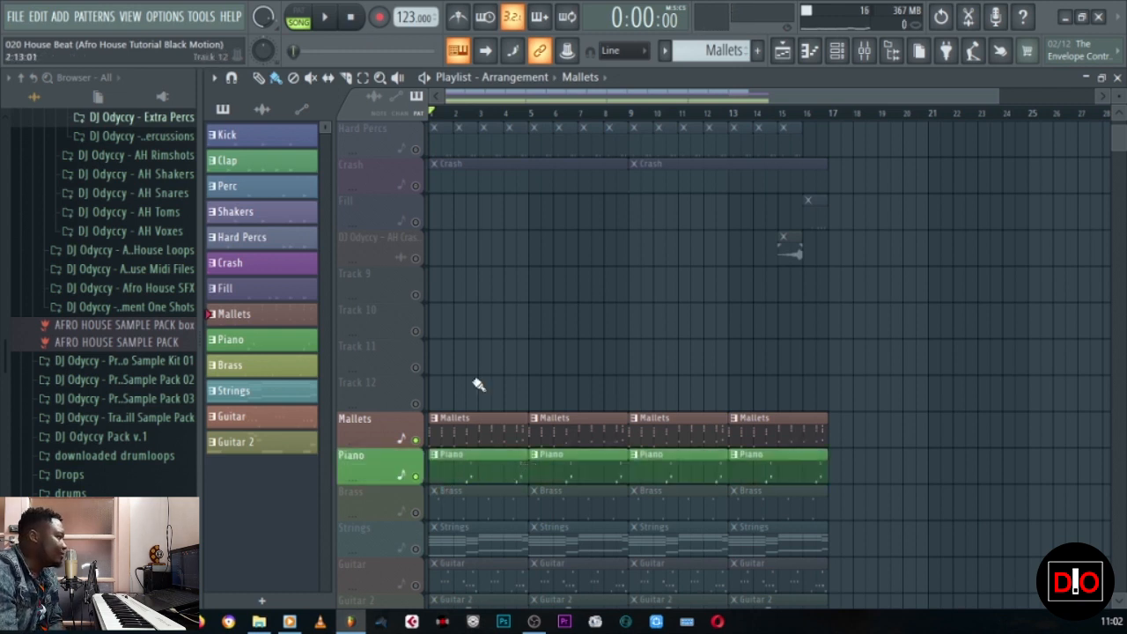
Step: Play the Mallets and Piano tracks together and examine the Piano pattern's notes in the piano roll
{"action": "key", "text": "space"}
{"action": "left_click", "coordinate": [468, 467]}
{"action": "left_click", "coordinate": [1116, 78]}
{"action": "left_click", "coordinate": [487, 461]}
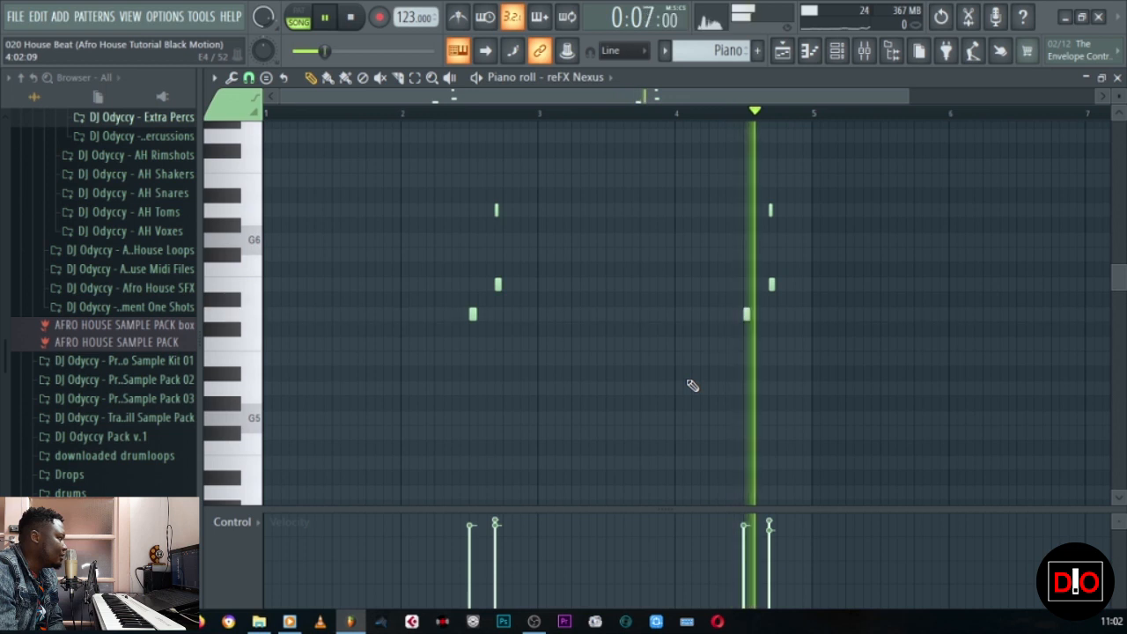
{"action": "left_click", "coordinate": [1116, 78]}
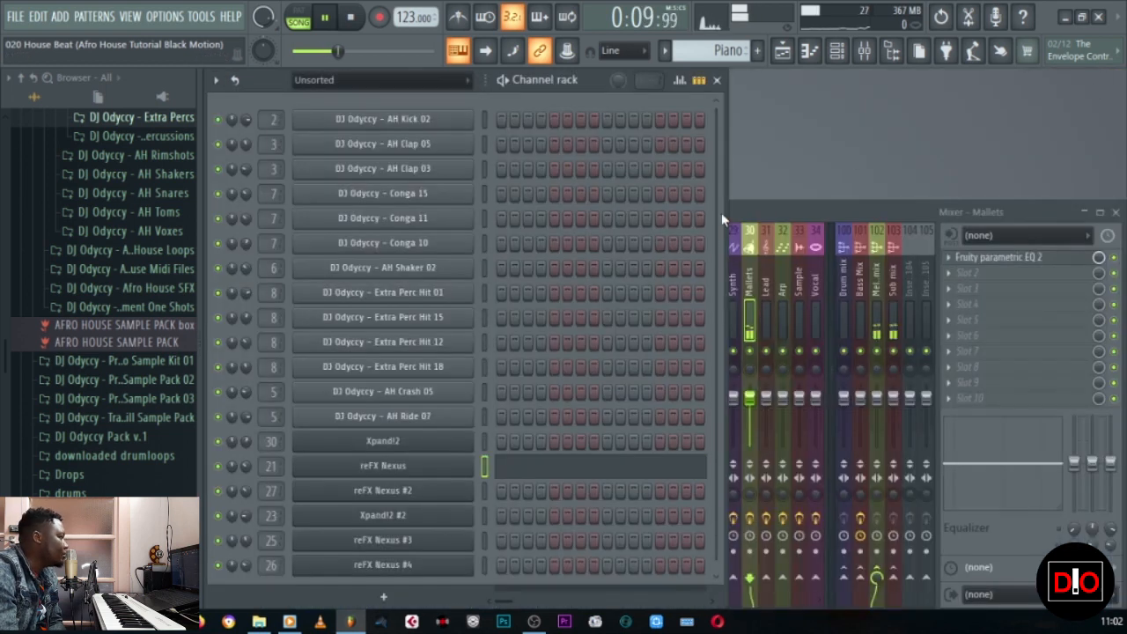
Step: Look up the A Piano Concert preset of the Piano's reFX Nexus plugin in XP Dance Orchestra, stop playback, and close the plugin
{"action": "left_click", "coordinate": [409, 470]}
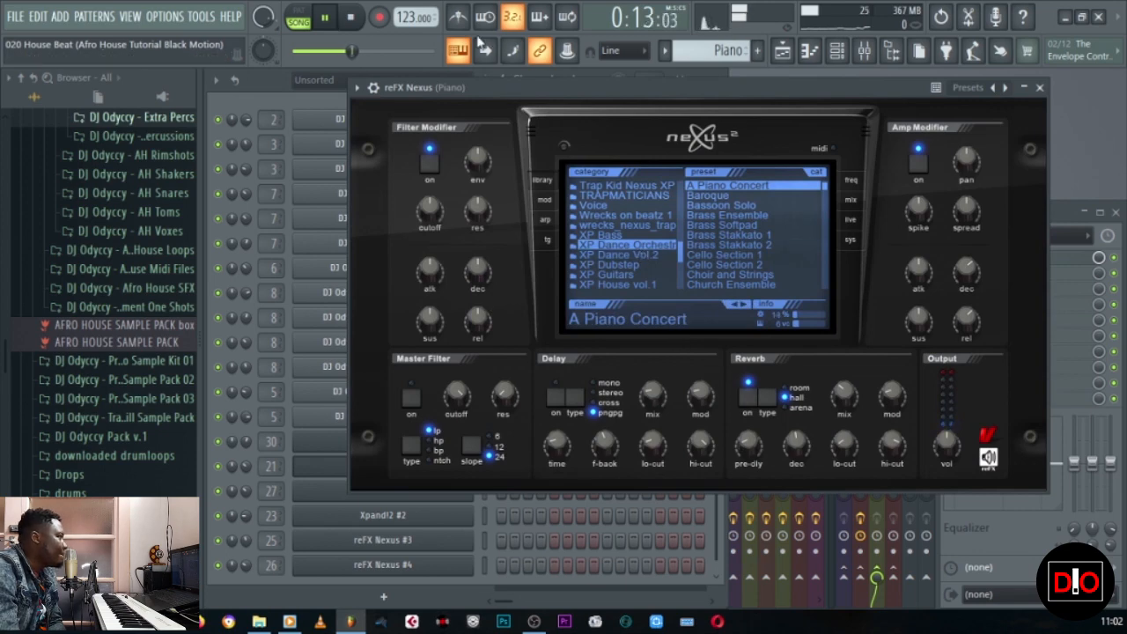
{"action": "left_click", "coordinate": [355, 20]}
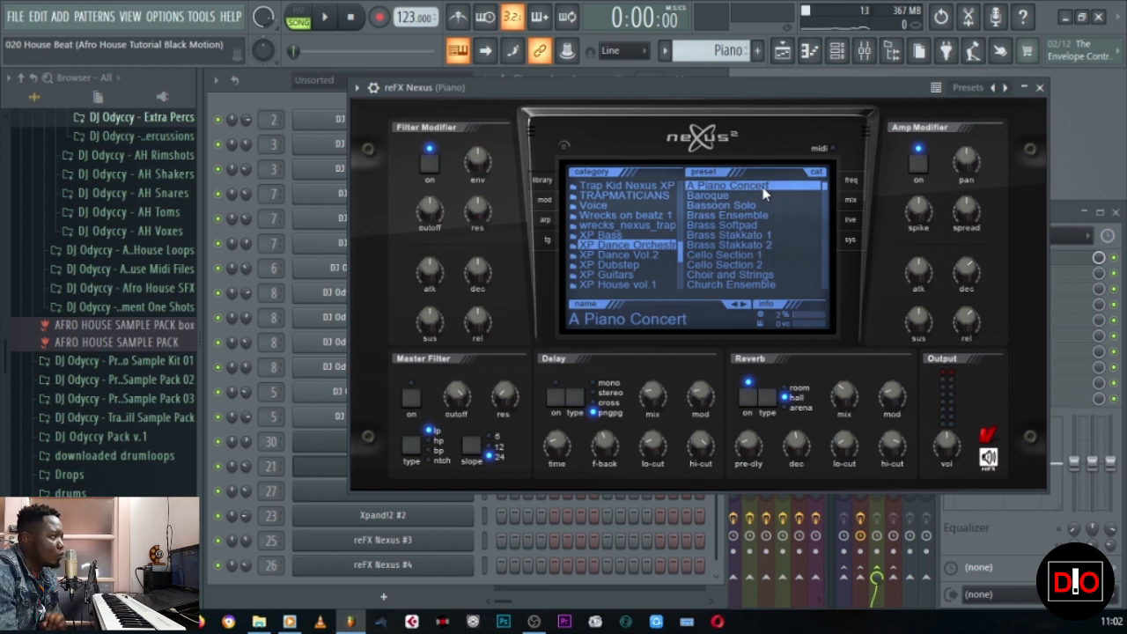
{"action": "left_click", "coordinate": [1039, 87]}
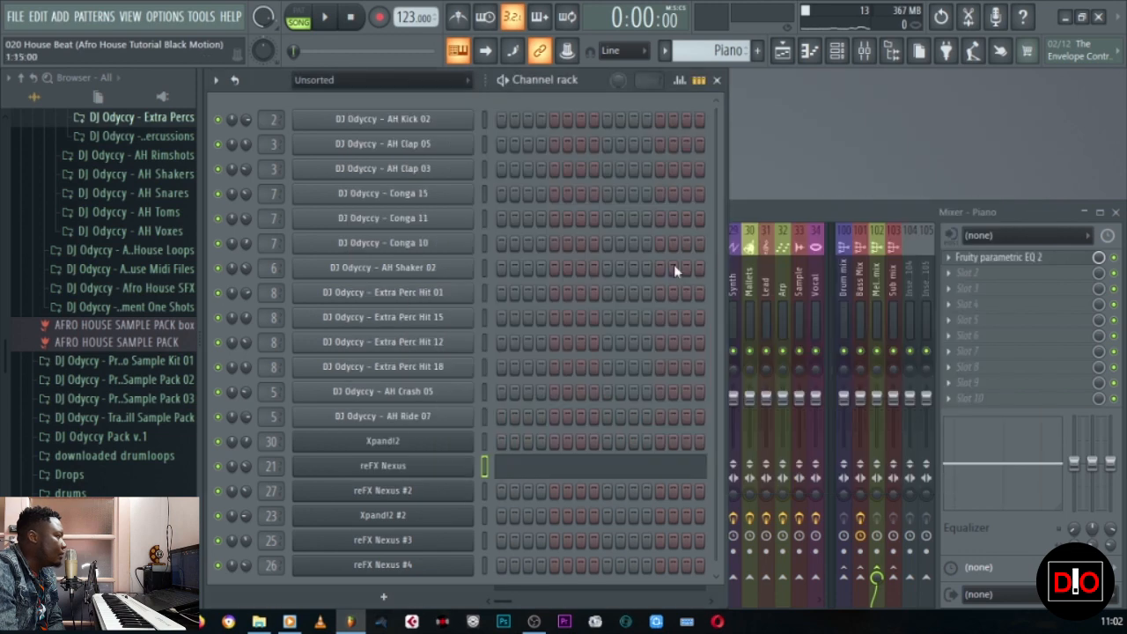
Step: Reopen the Piano notes in the piano roll, play them alongside the mallets, close the piano roll, and stop playback
{"action": "left_click", "coordinate": [528, 468]}
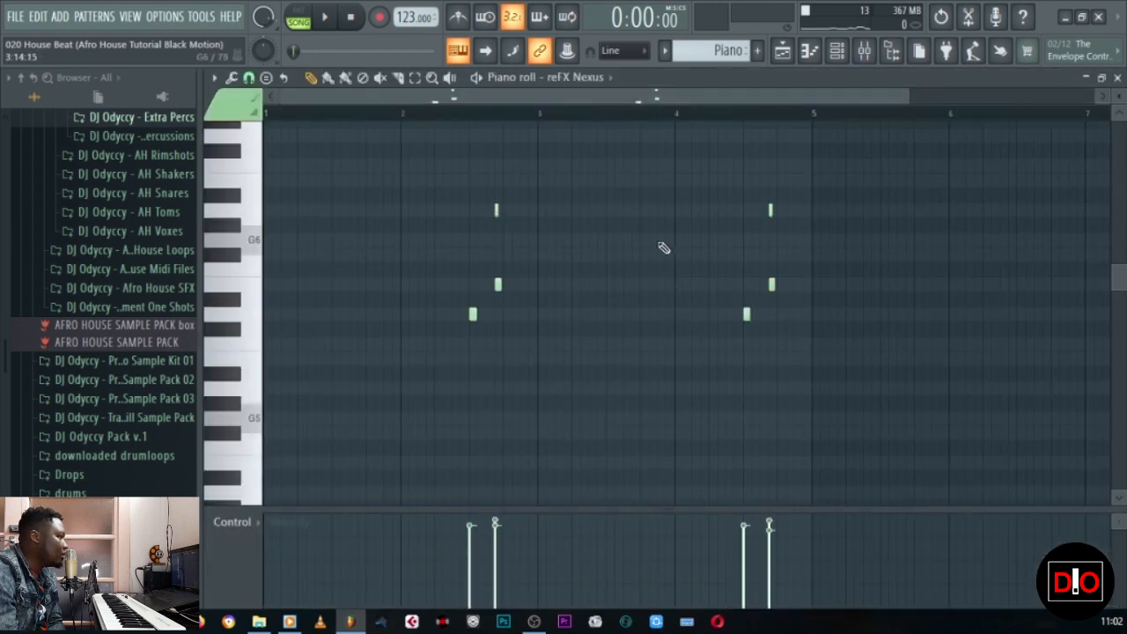
{"action": "key", "text": "space"}
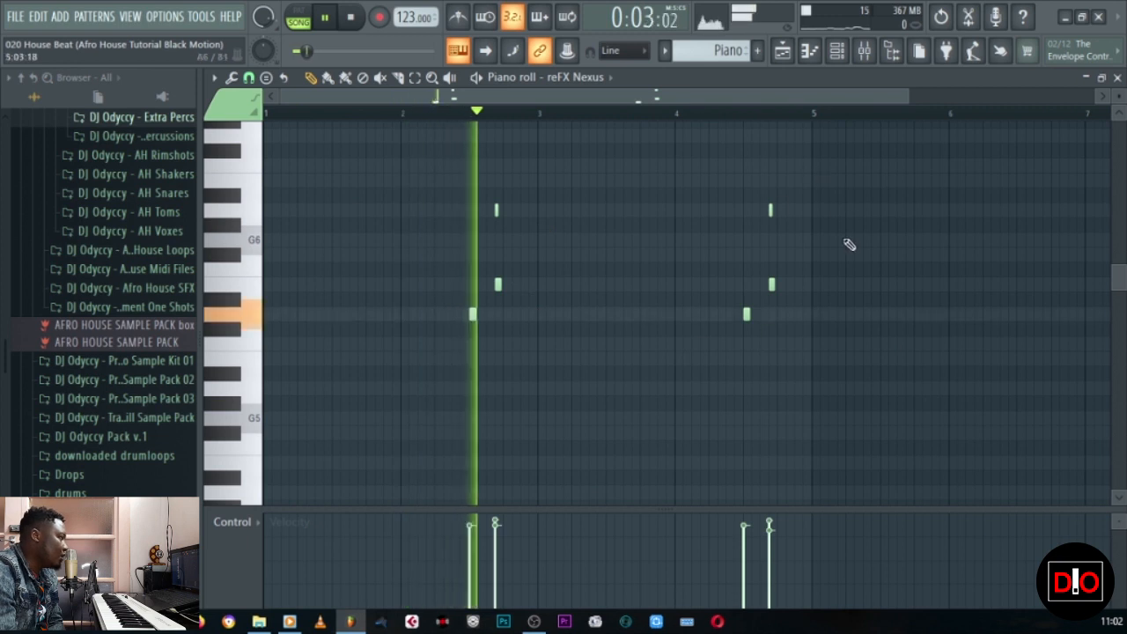
{"action": "left_click", "coordinate": [1117, 78]}
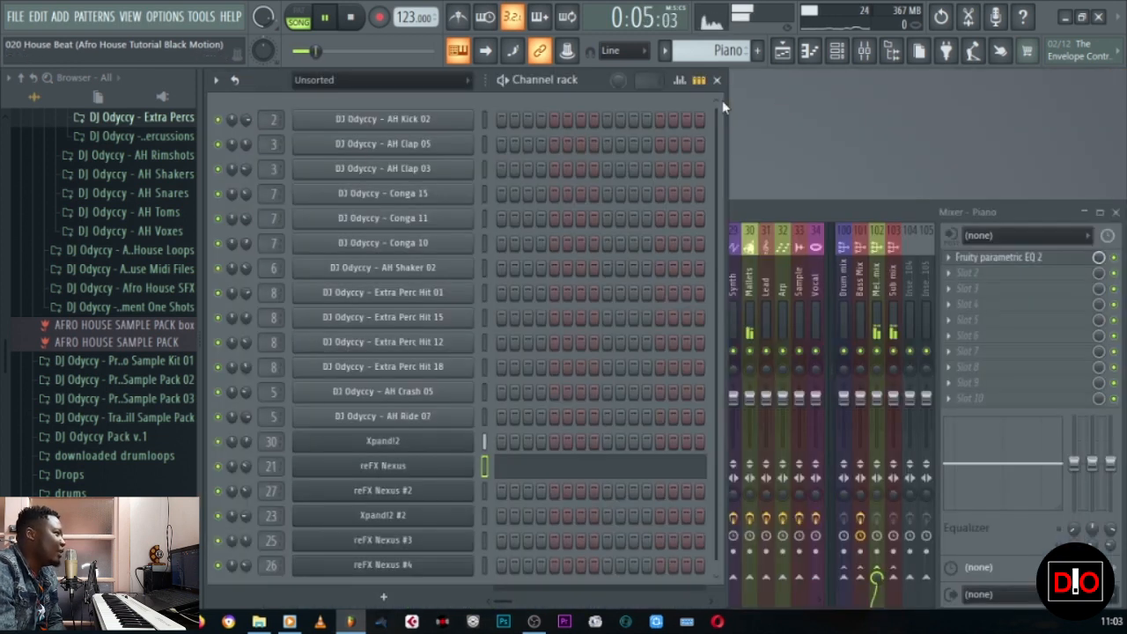
{"action": "key", "text": "space"}
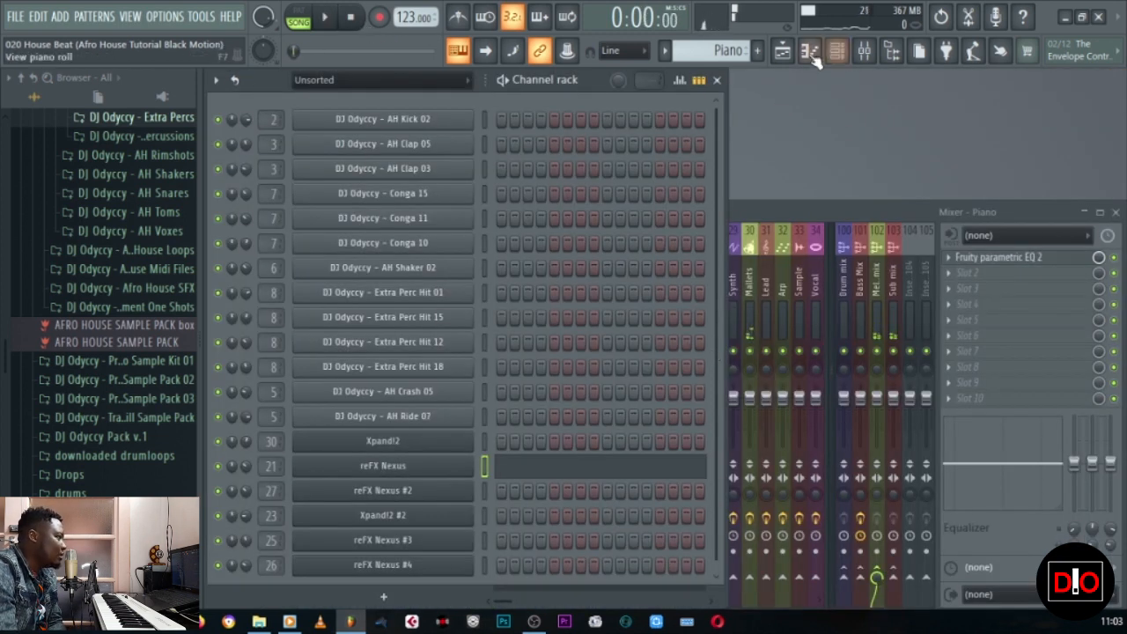
Step: Return to the playlist, pick the Brass pattern, and unmute the Brass track
{"action": "left_click", "coordinate": [781, 50]}
{"action": "scroll", "coordinate": [767, 307], "scroll_direction": "down", "scroll_amount": 5}
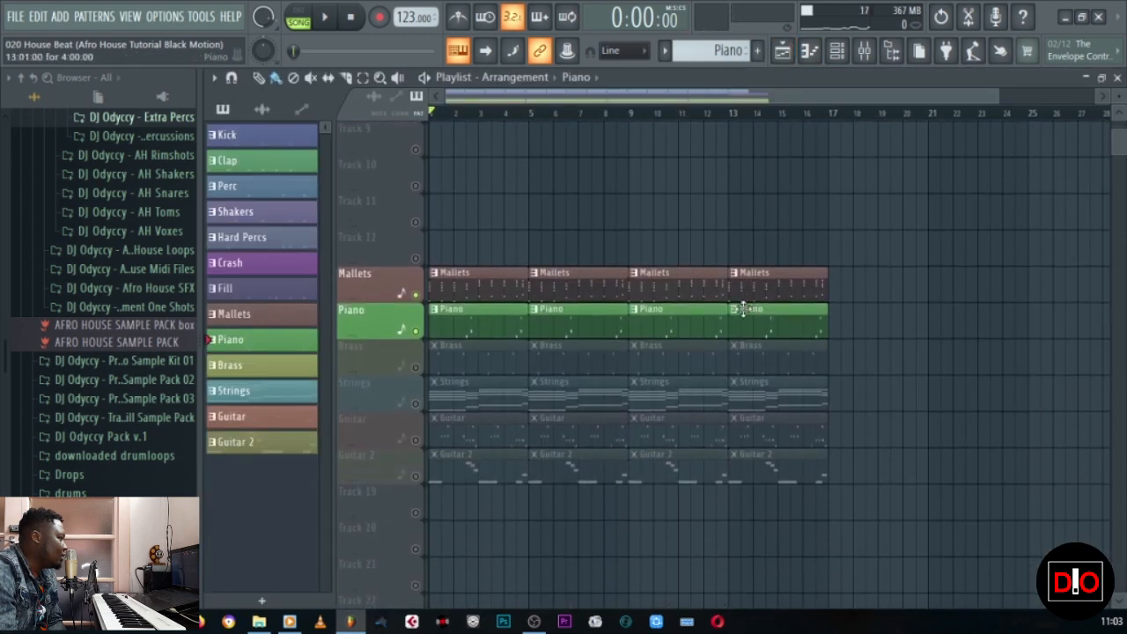
{"action": "scroll", "coordinate": [744, 307], "scroll_direction": "down", "scroll_amount": 3}
{"action": "left_click", "coordinate": [435, 252]}
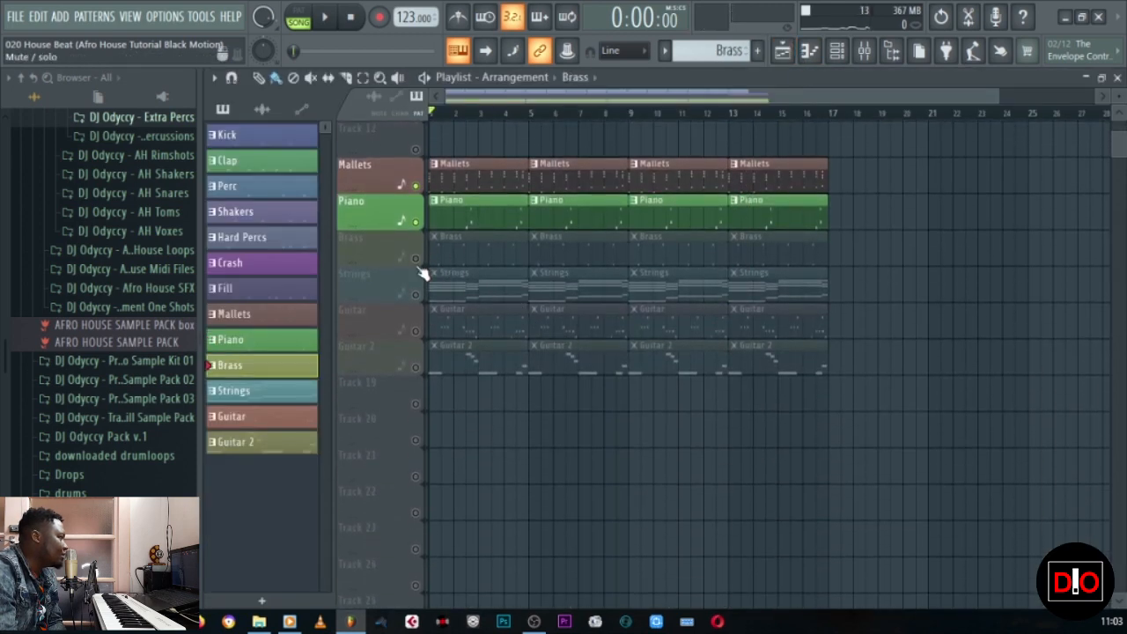
{"action": "left_click", "coordinate": [416, 260]}
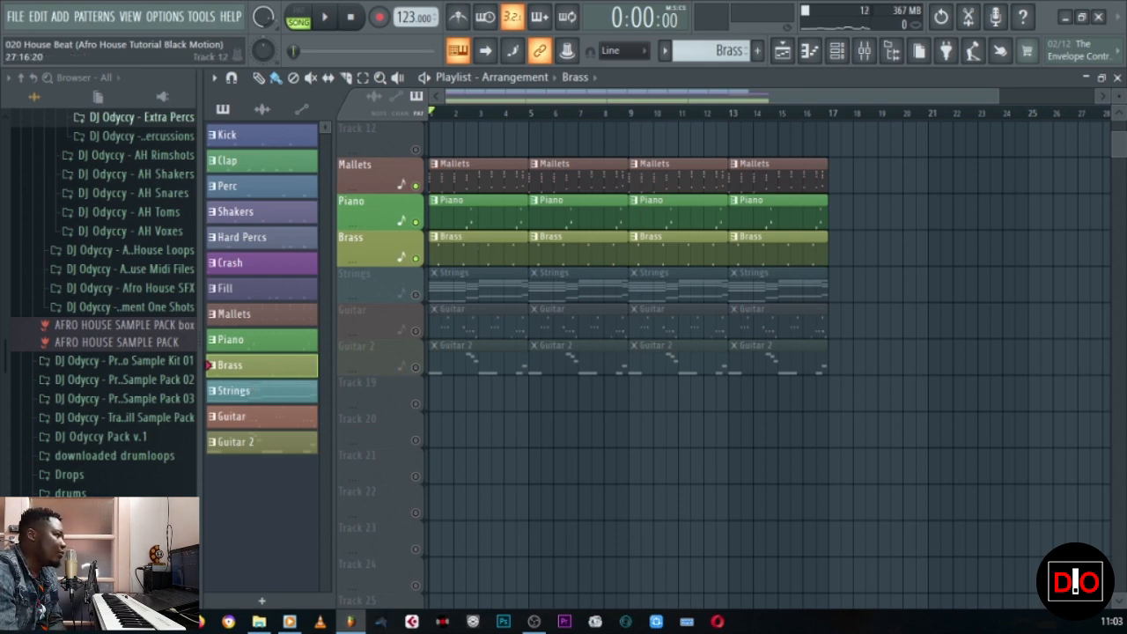
Step: Open the Brass pattern's notes in the reFX Nexus #2 piano roll and audition the E4 and G4 keys
{"action": "left_click", "coordinate": [1117, 77]}
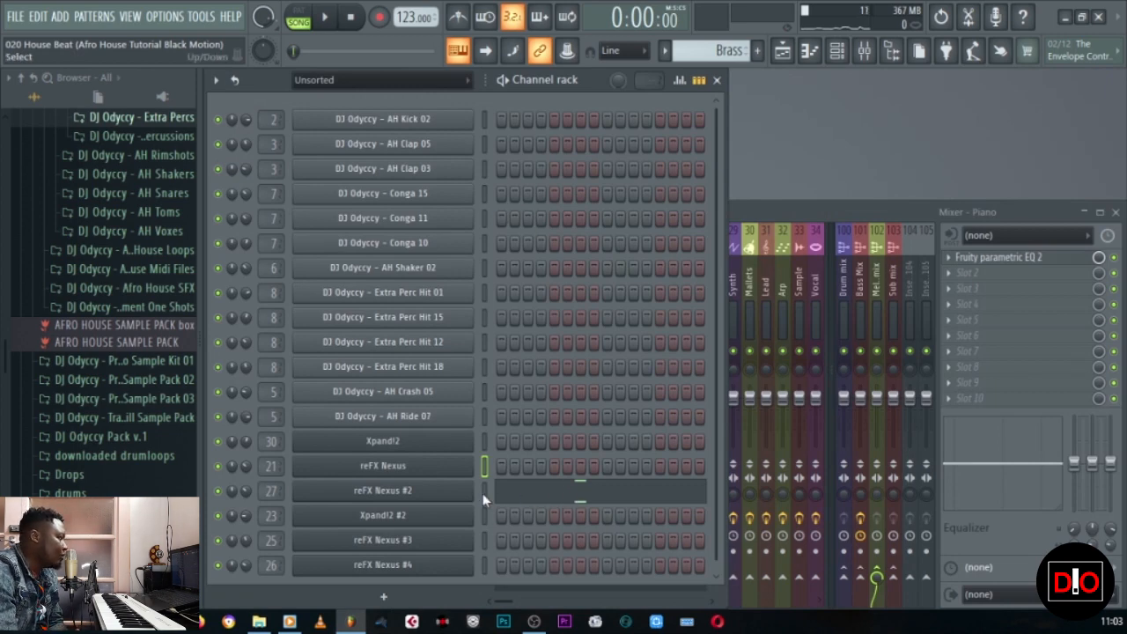
{"action": "left_click", "coordinate": [592, 500]}
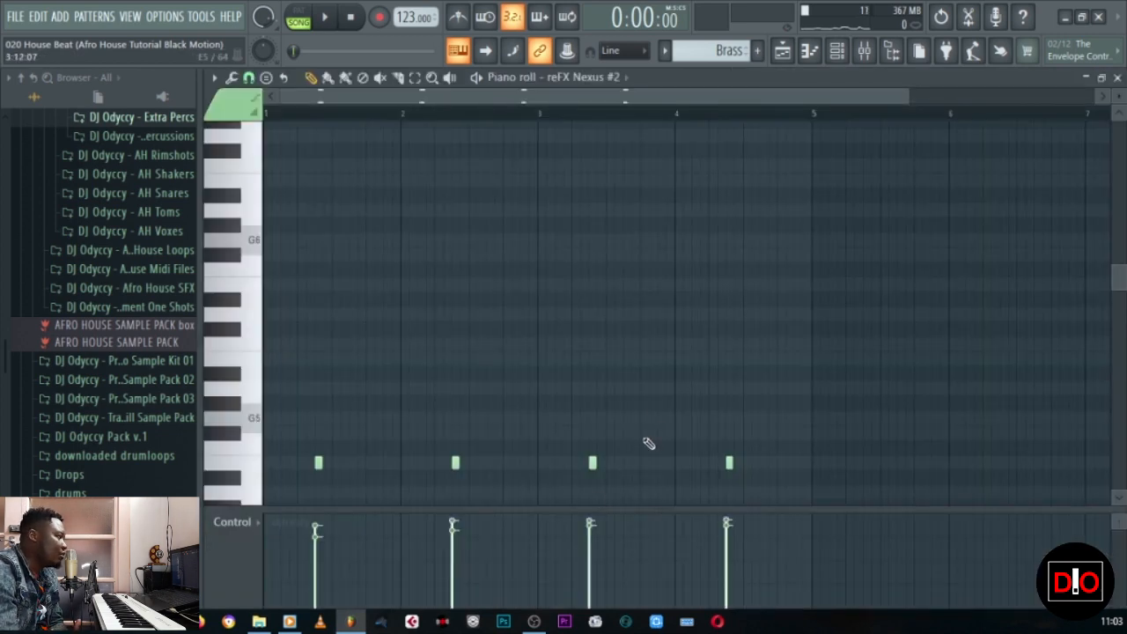
{"action": "scroll", "coordinate": [656, 427], "scroll_direction": "down", "scroll_amount": 5}
{"action": "left_click", "coordinate": [252, 379]}
{"action": "left_click", "coordinate": [252, 378]}
{"action": "left_click", "coordinate": [251, 378]}
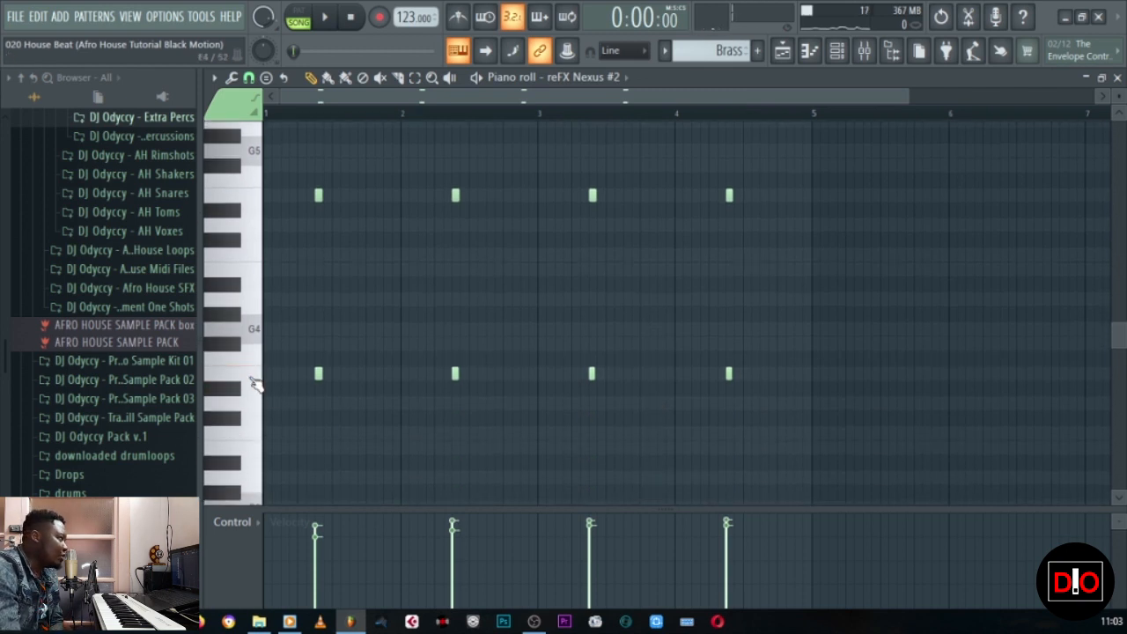
{"action": "left_click", "coordinate": [256, 334]}
{"action": "left_click", "coordinate": [257, 380]}
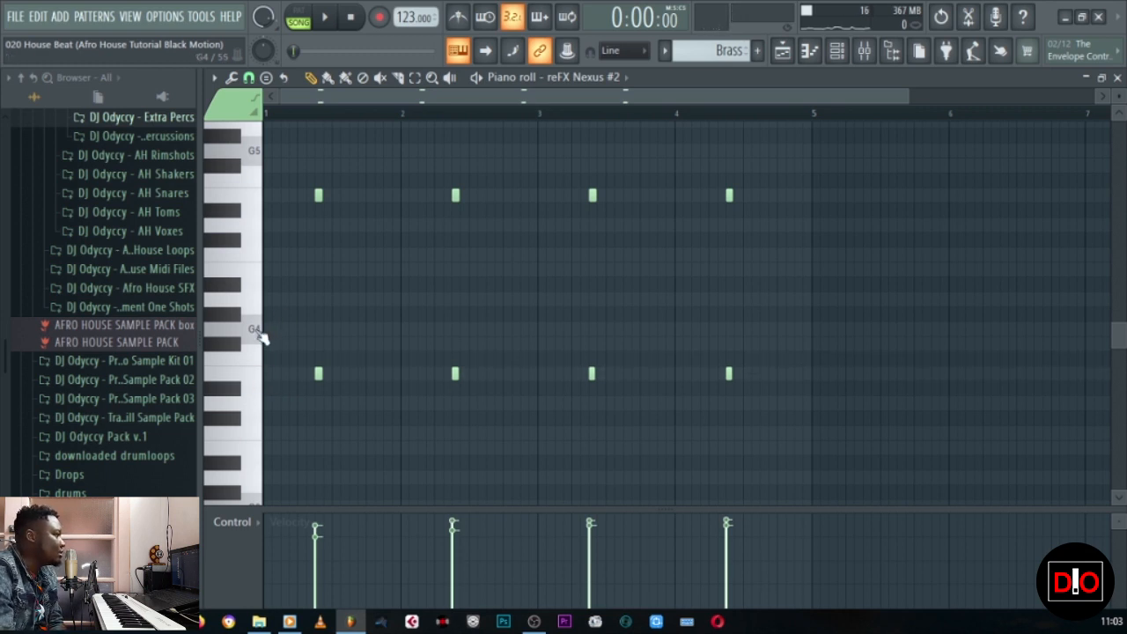
Step: Play the Brass with the active melodies, then look up the Victory Brass preset in the reFX Nexus #2 plugin and close it
{"action": "left_click", "coordinate": [330, 27]}
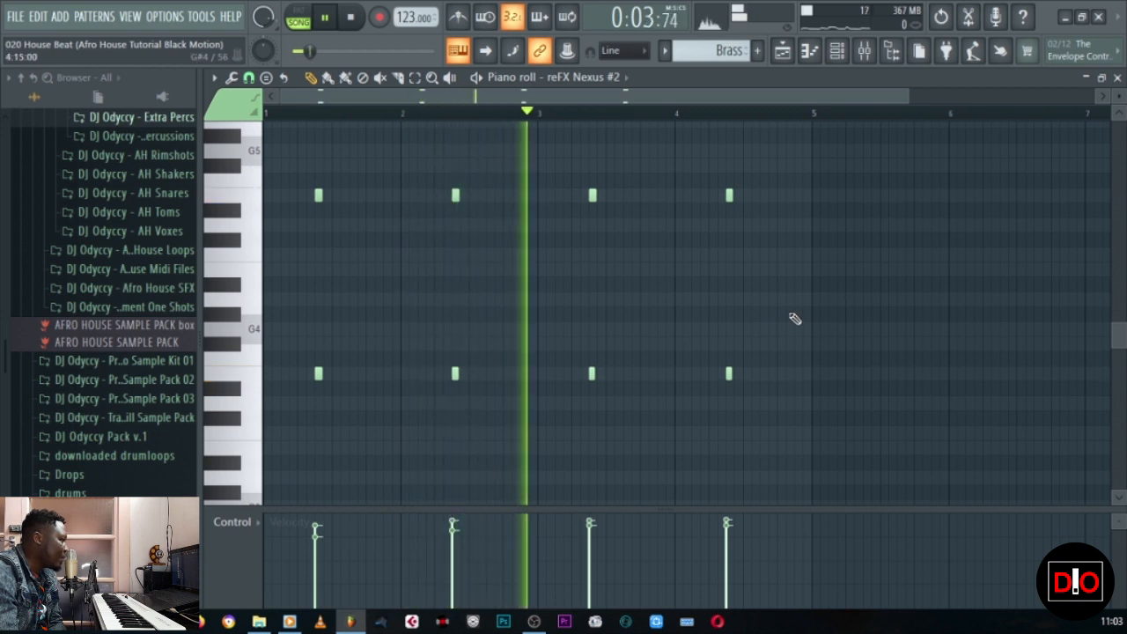
{"action": "left_click", "coordinate": [1116, 78]}
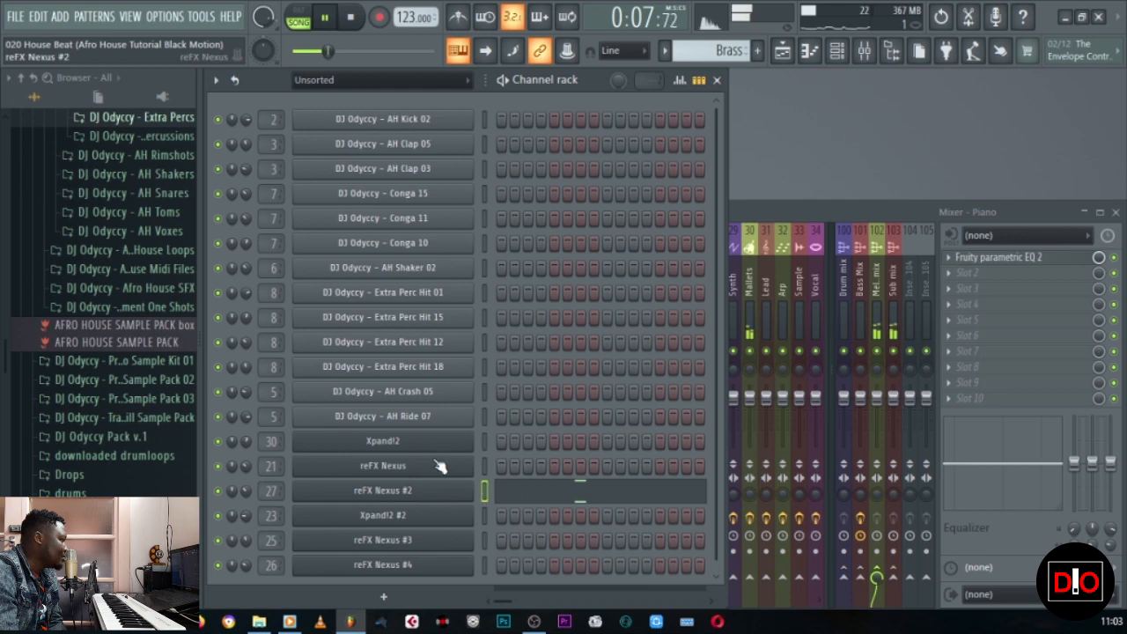
{"action": "key", "text": "space"}
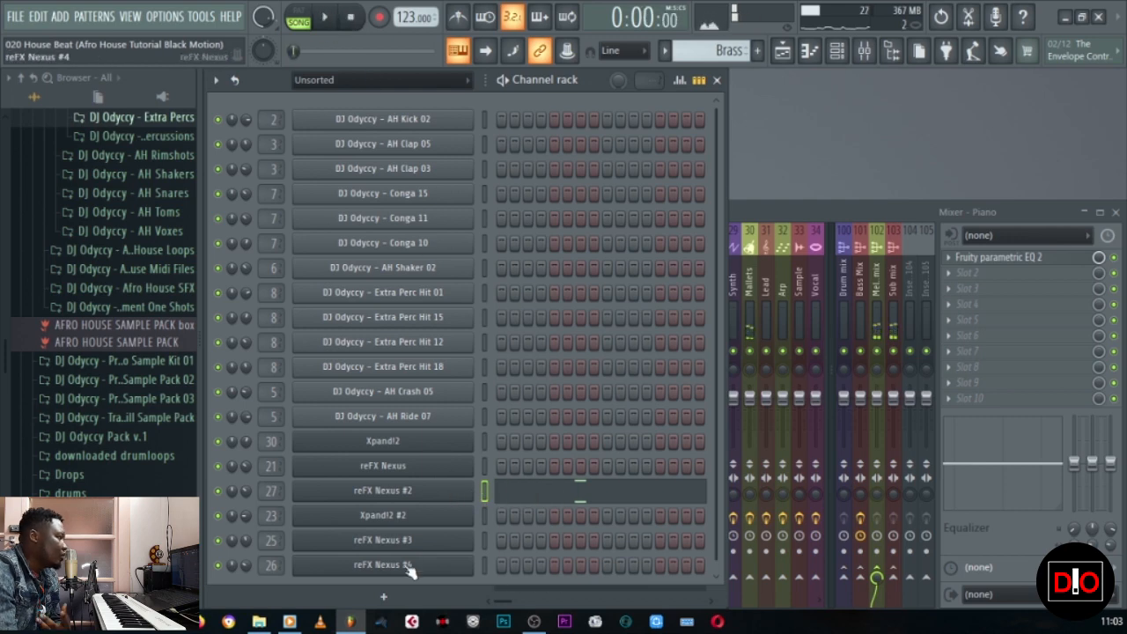
{"action": "left_click", "coordinate": [395, 493]}
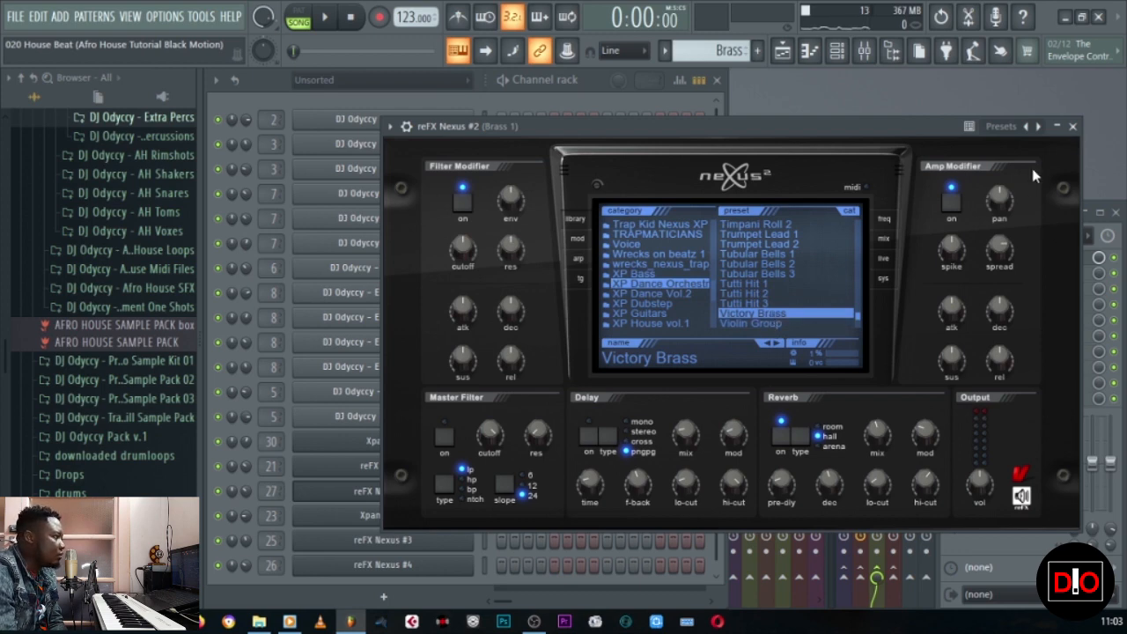
{"action": "left_click", "coordinate": [1073, 129]}
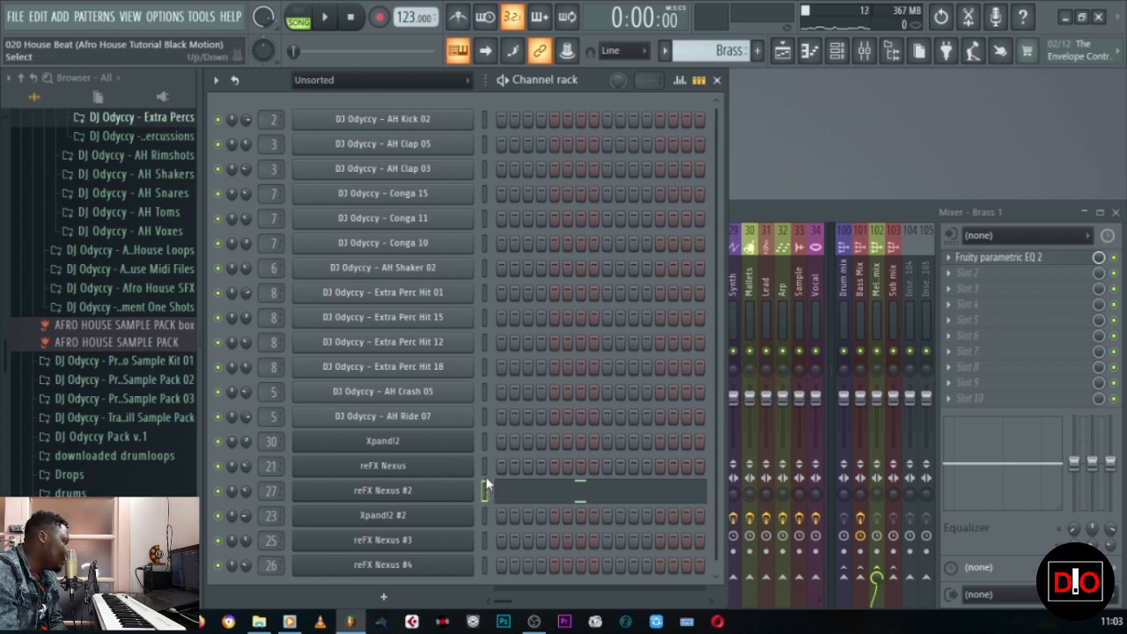
Step: Select the Xpand!2 channel and the Mallets pattern, check it in the channel rack, and return to the playlist
{"action": "left_click", "coordinate": [484, 442]}
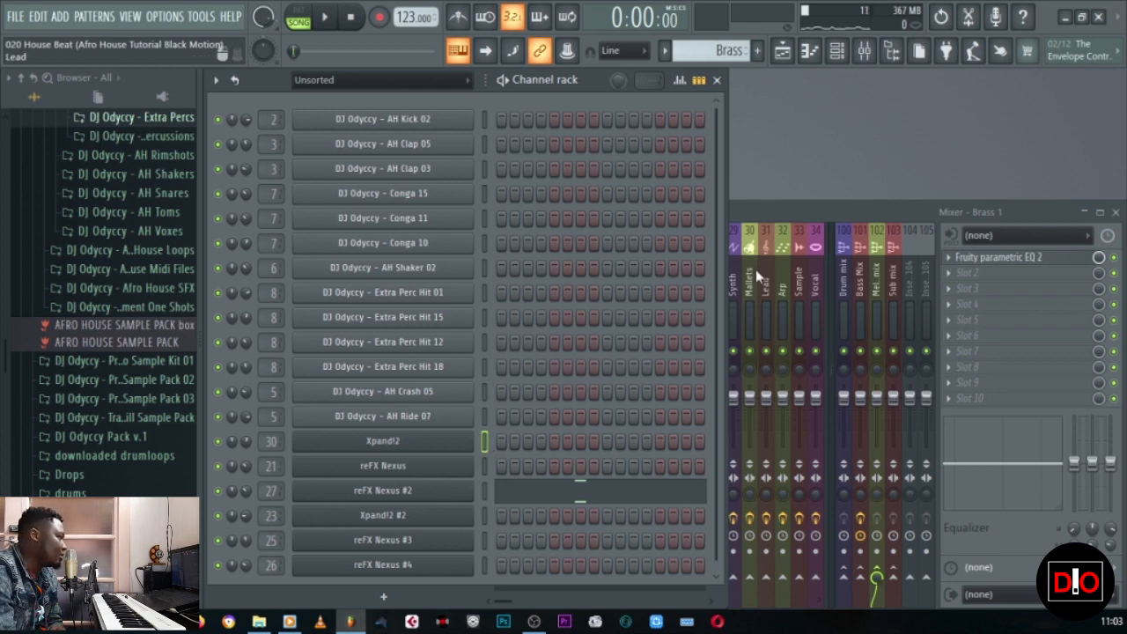
{"action": "left_click", "coordinate": [782, 53]}
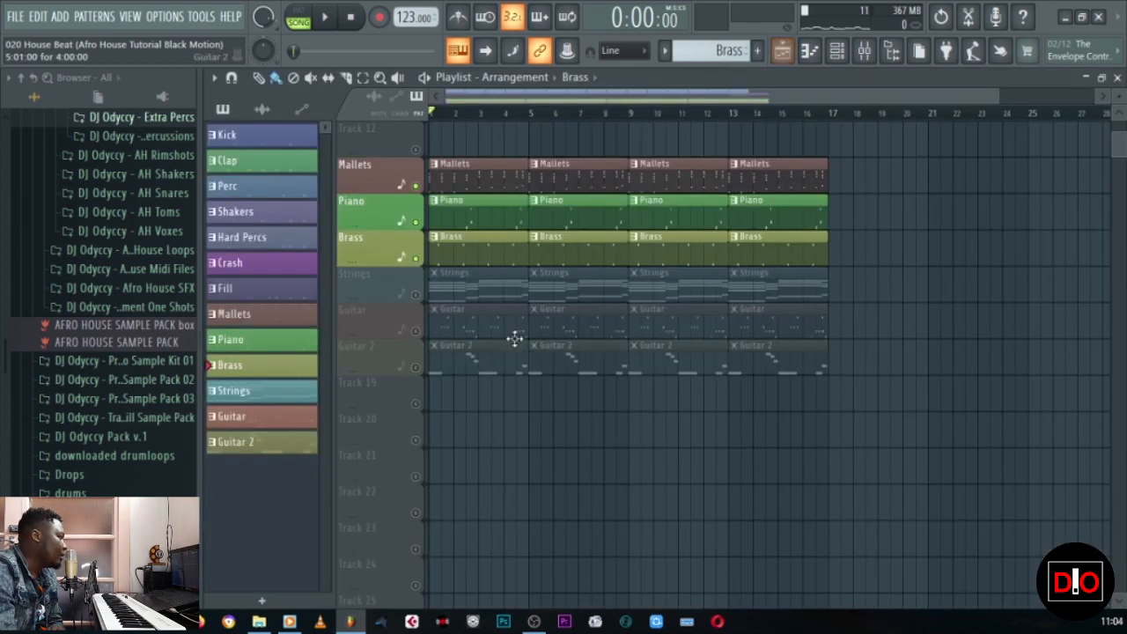
{"action": "left_click", "coordinate": [483, 181]}
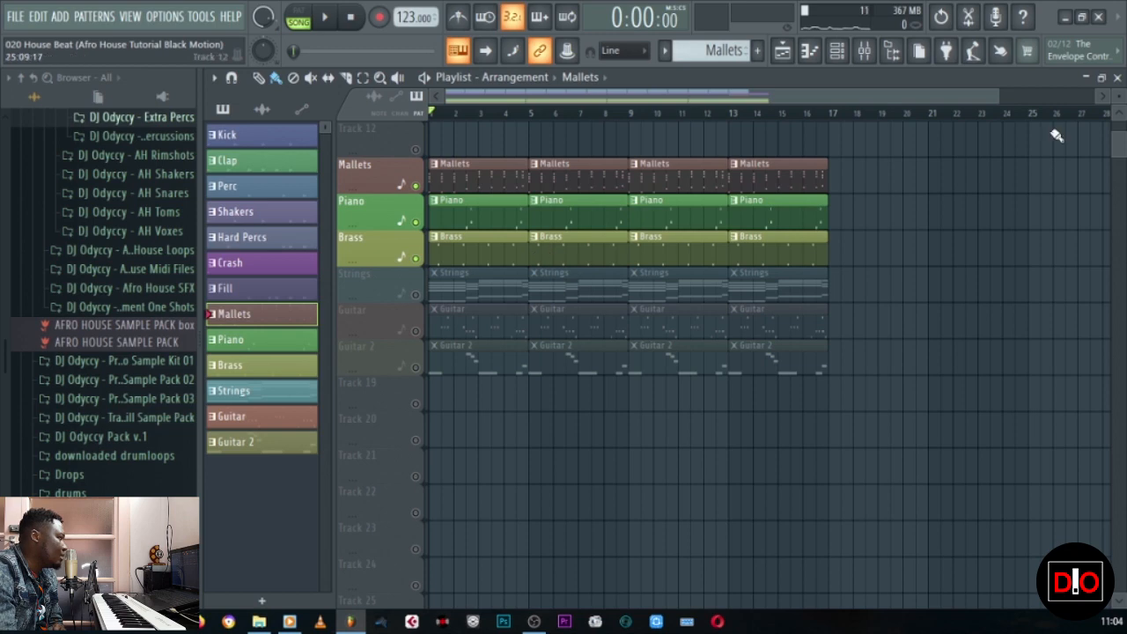
{"action": "left_click", "coordinate": [1116, 78]}
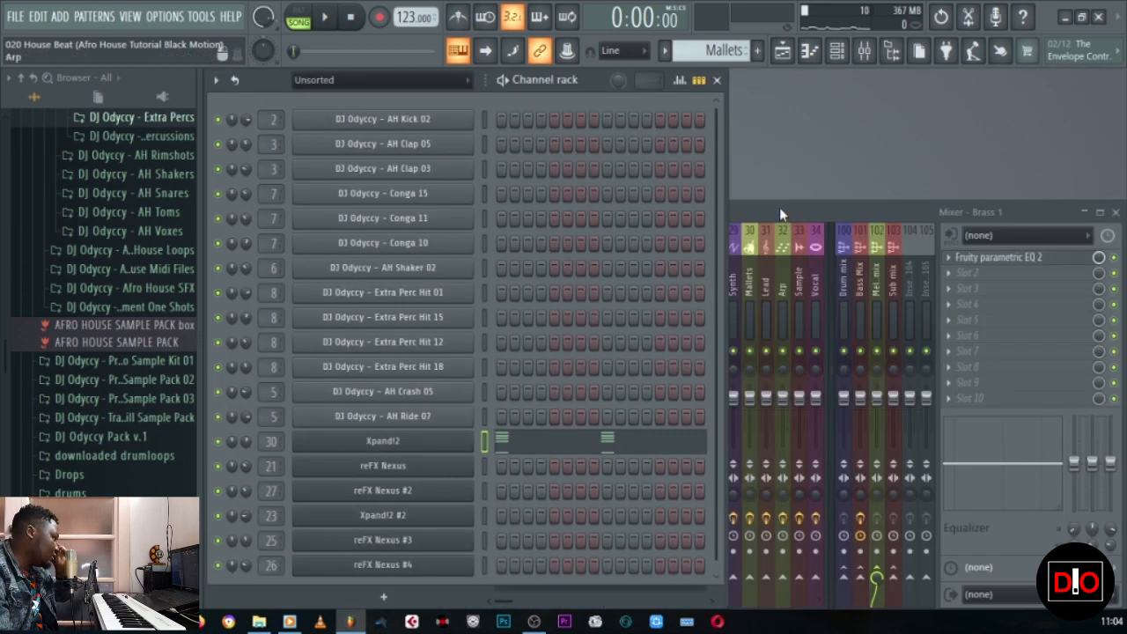
{"action": "left_click", "coordinate": [782, 50]}
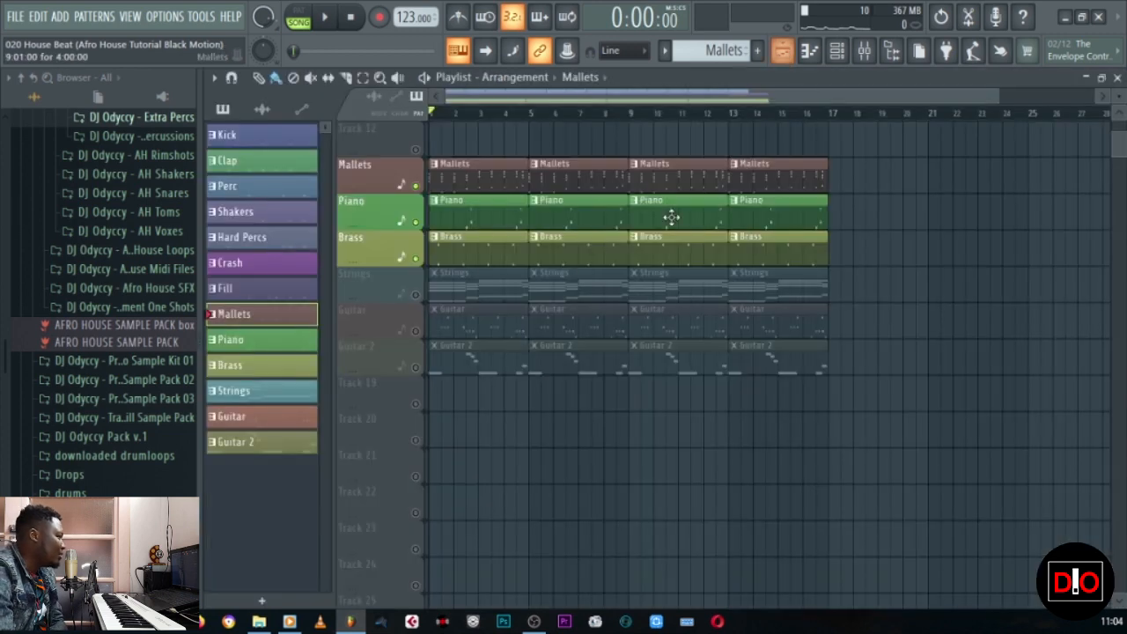
Step: Mute the Piano and Brass tracks and play the Mallets track alone
{"action": "left_click", "coordinate": [419, 223]}
{"action": "left_click", "coordinate": [417, 259]}
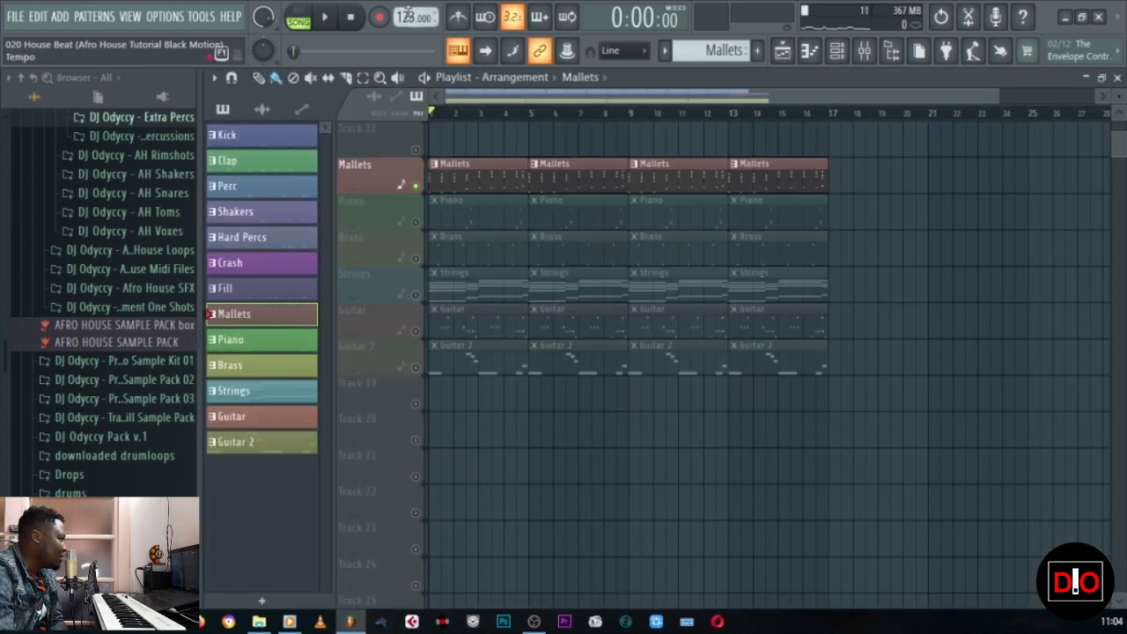
{"action": "left_click", "coordinate": [325, 17]}
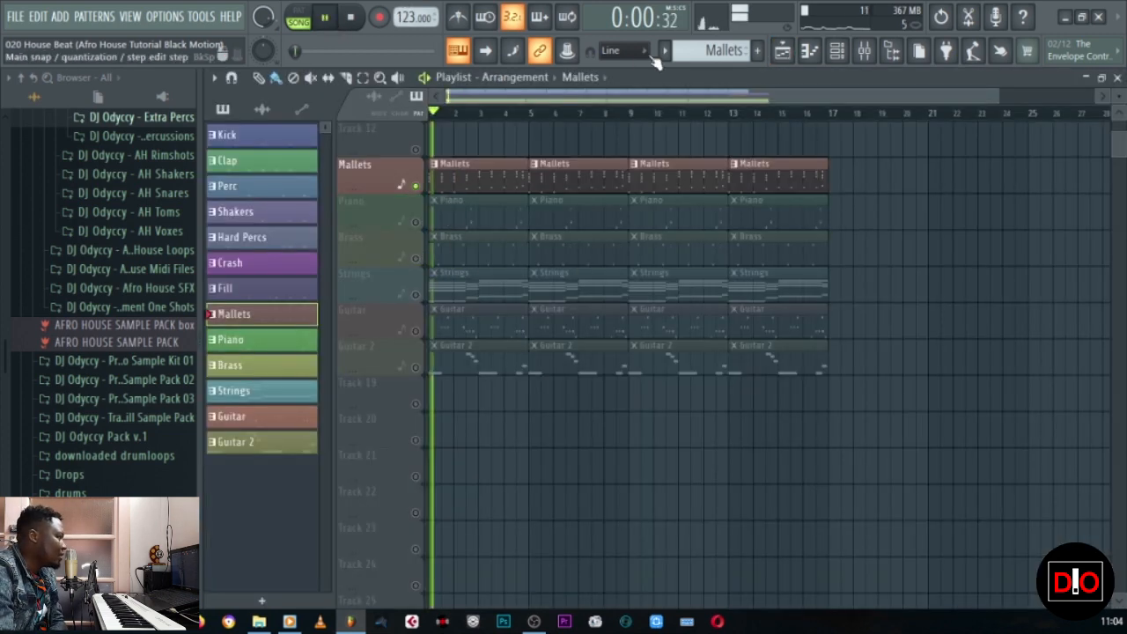
Step: Open the Fruity parametric EQ 2 on the Mallets mixer track, examine its low and high cuts, and stop playback
{"action": "left_click", "coordinate": [864, 51]}
{"action": "left_click", "coordinate": [753, 290]}
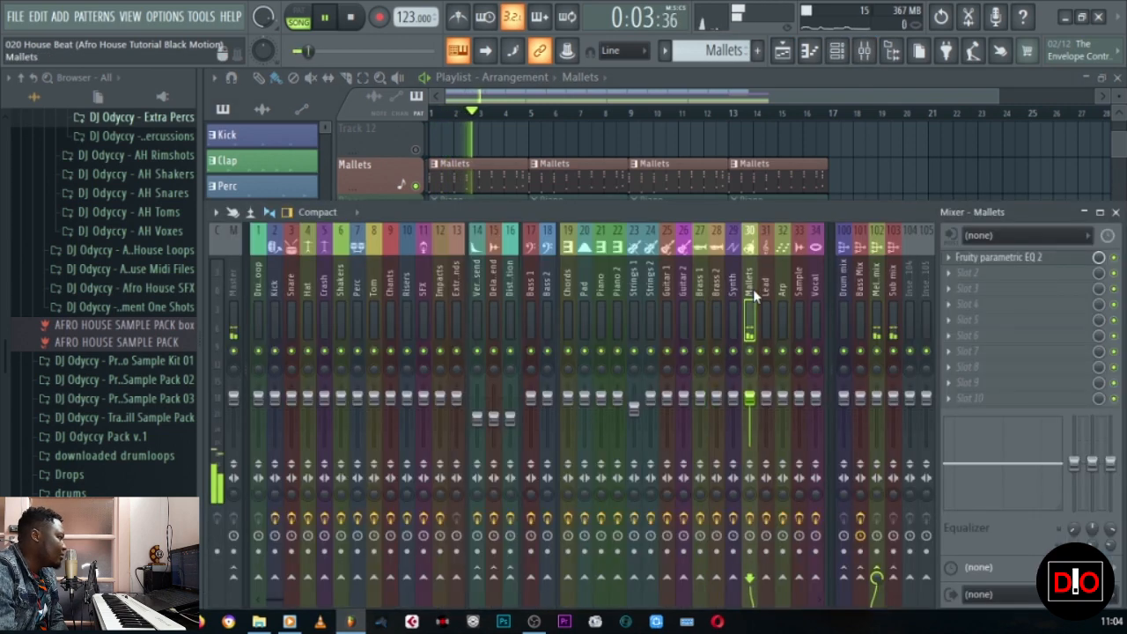
{"action": "left_click", "coordinate": [1039, 258]}
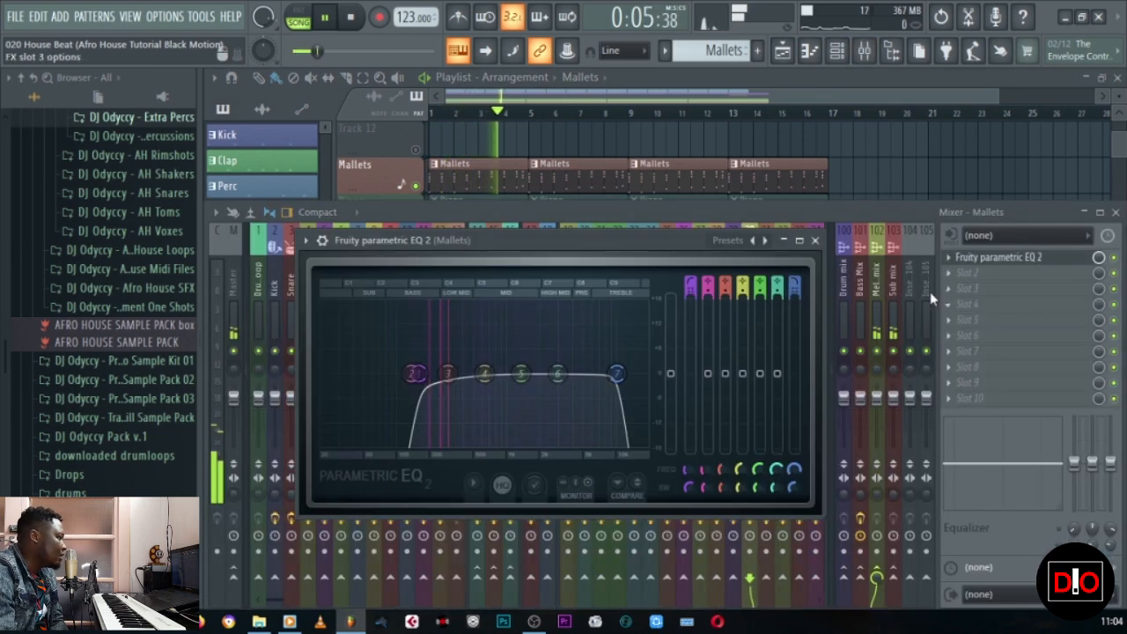
{"action": "key", "text": "space"}
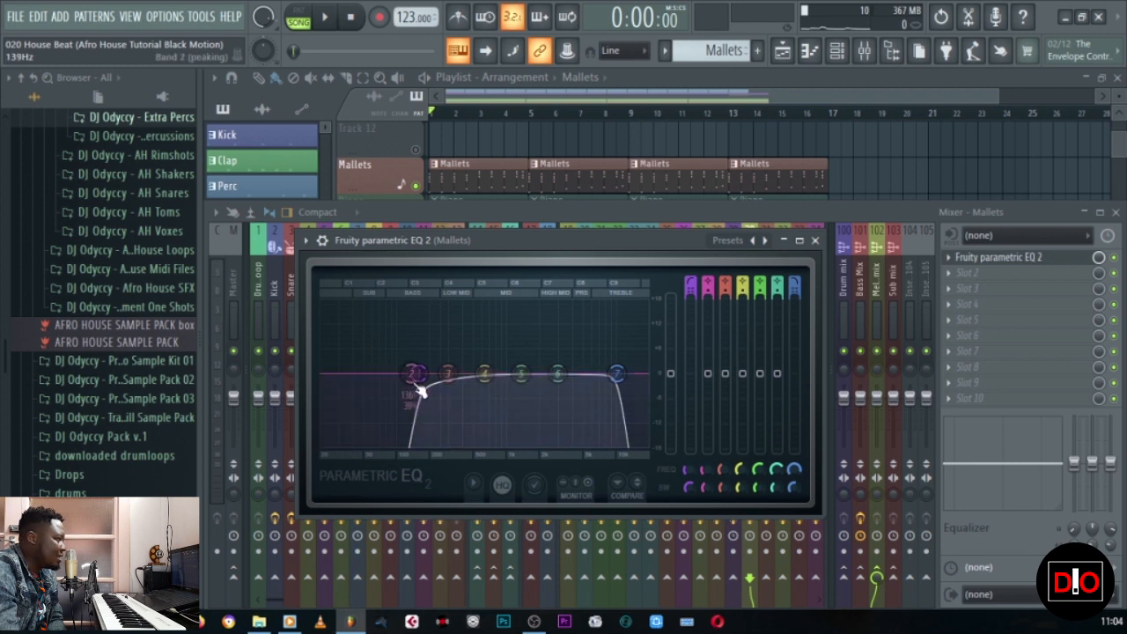
{"action": "mouse_move", "coordinate": [793, 470]}
{"action": "left_mouse_down"}
{"action": "mouse_move", "coordinate": [794, 493]}
{"action": "mouse_move", "coordinate": [793, 458]}
{"action": "mouse_move", "coordinate": [800, 476]}
{"action": "left_mouse_up"}
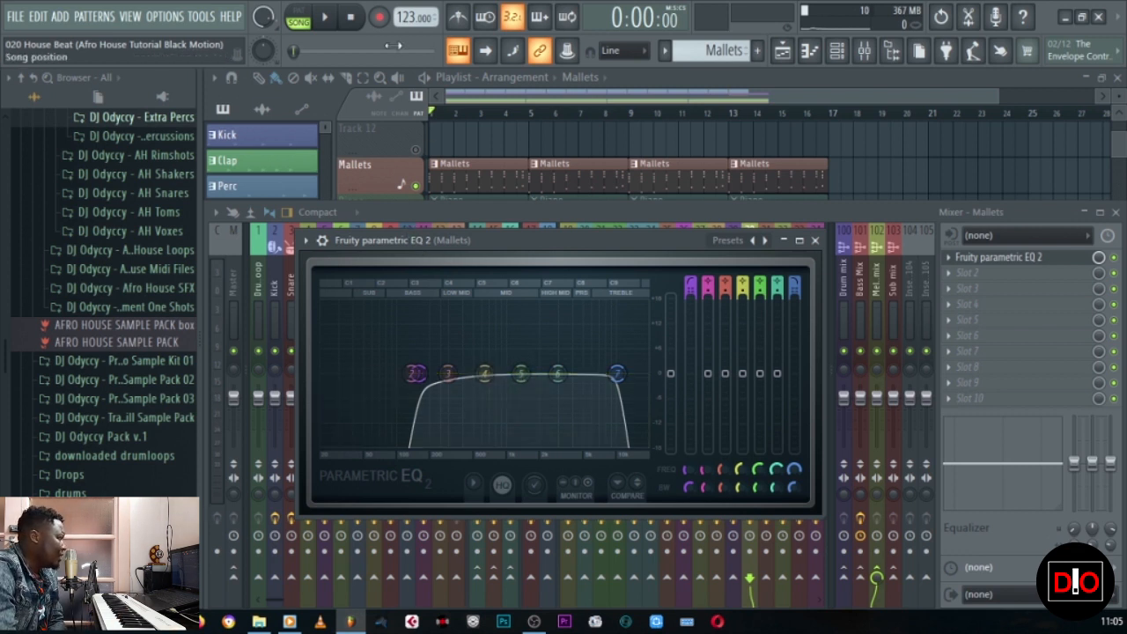
Step: Play the Mallets and boost band 5 in the mid range of the Mallets Parametric EQ 2, then stop playback
{"action": "left_click", "coordinate": [324, 16]}
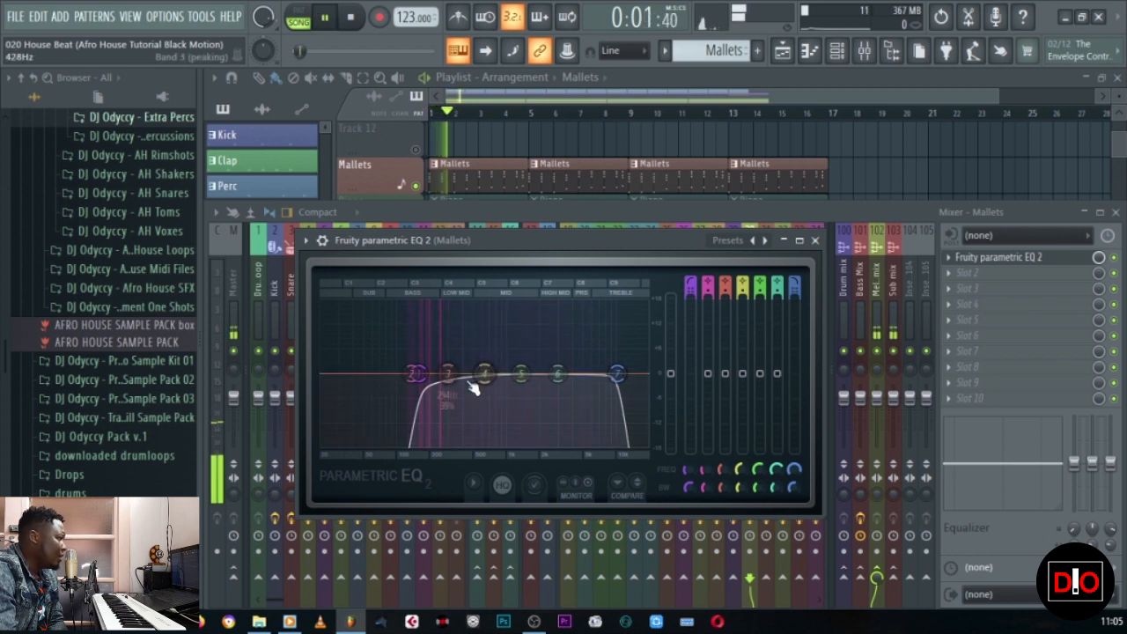
{"action": "left_click", "coordinate": [352, 18]}
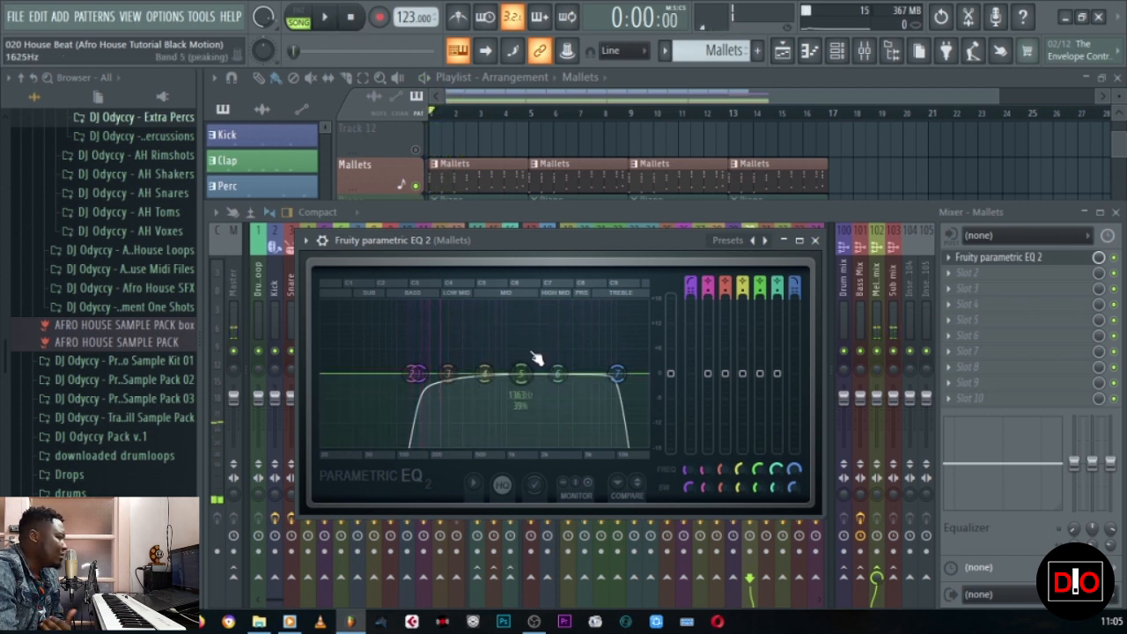
{"action": "left_click", "coordinate": [330, 17]}
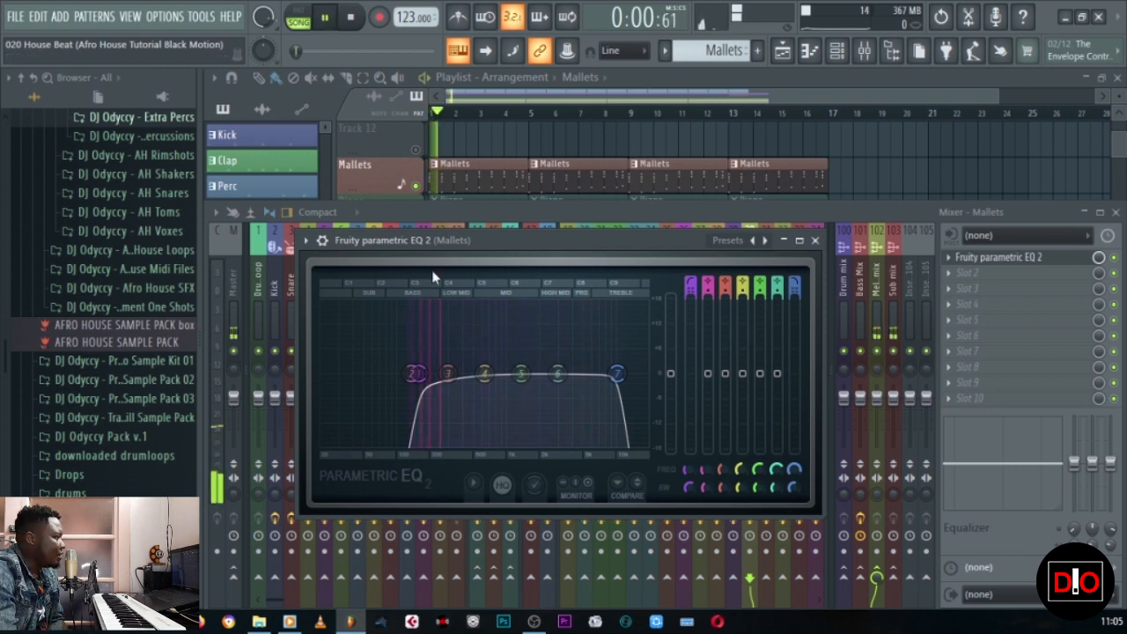
{"action": "left_click_drag", "start_coordinate": [520, 374], "coordinate": [502, 352]}
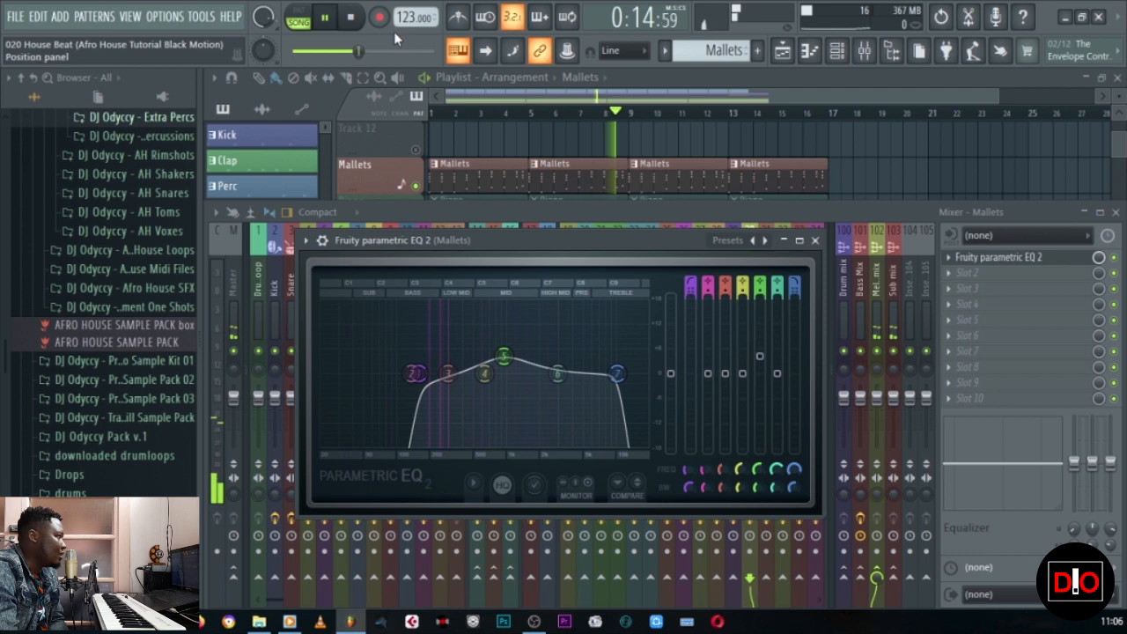
{"action": "key", "text": "space"}
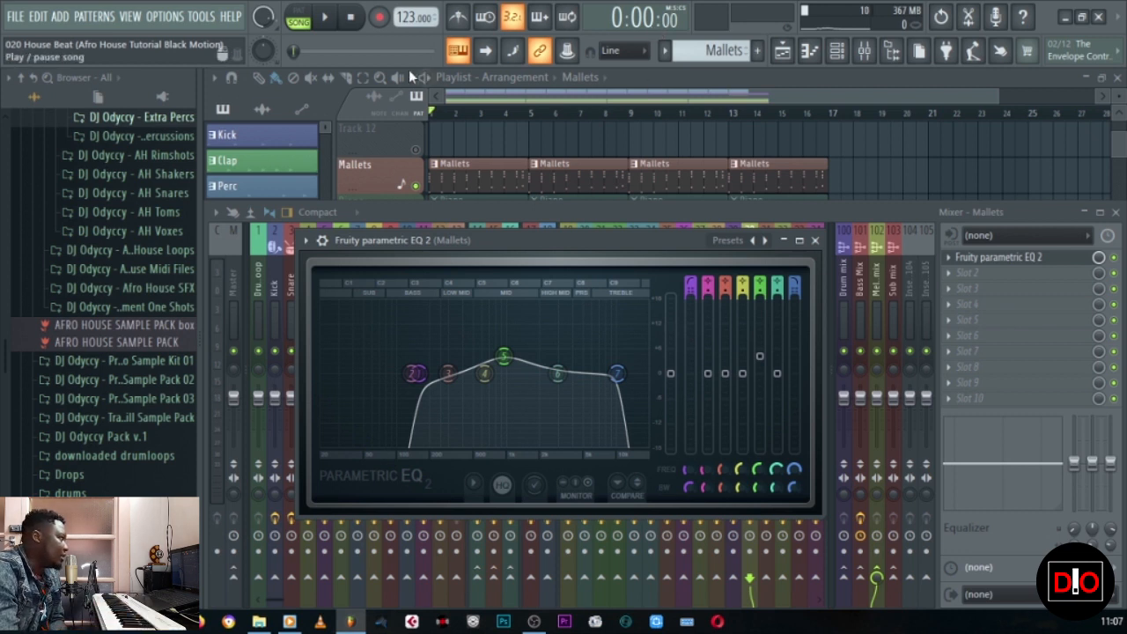
Step: During playback, sweep the Mallets EQ's band 1 high pass down to 26 Hz and bring it back to just under 152 Hz
{"action": "left_click", "coordinate": [328, 23]}
{"action": "left_click_drag", "start_coordinate": [415, 373], "coordinate": [332, 373]}
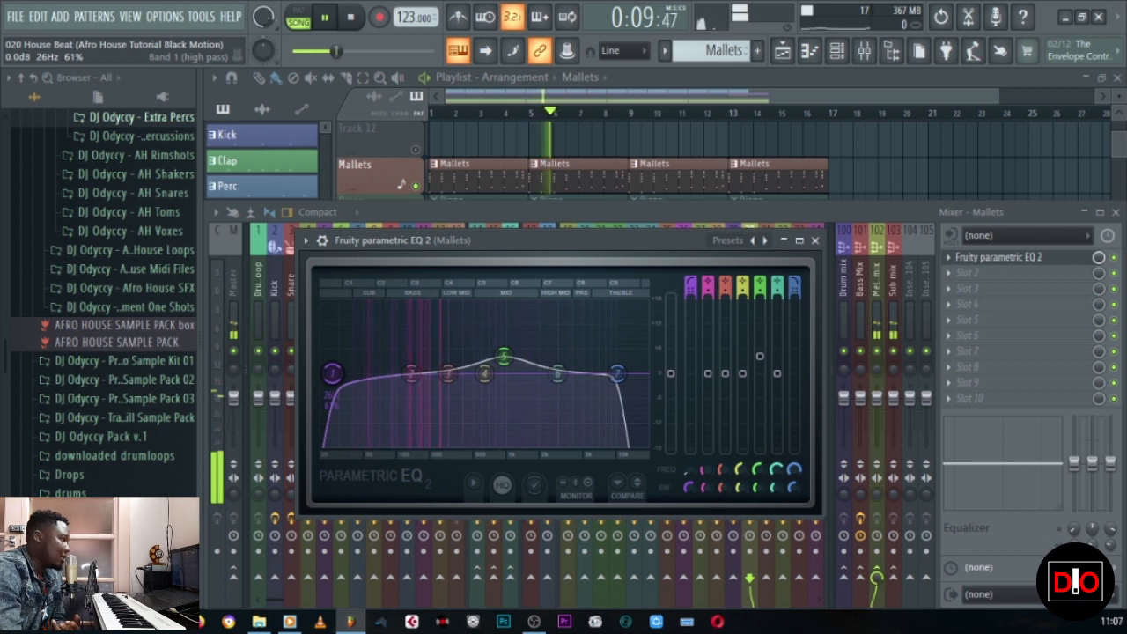
{"action": "left_click_drag", "start_coordinate": [332, 373], "coordinate": [414, 373]}
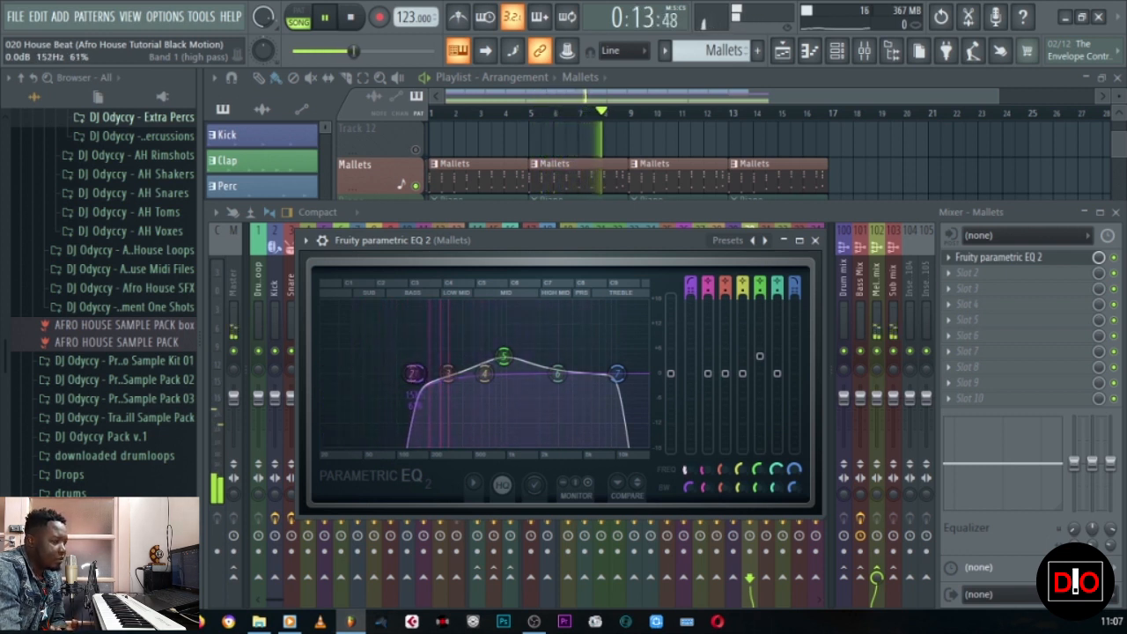
{"action": "left_click_drag", "start_coordinate": [689, 472], "coordinate": [689, 486]}
{"action": "key", "text": "space"}
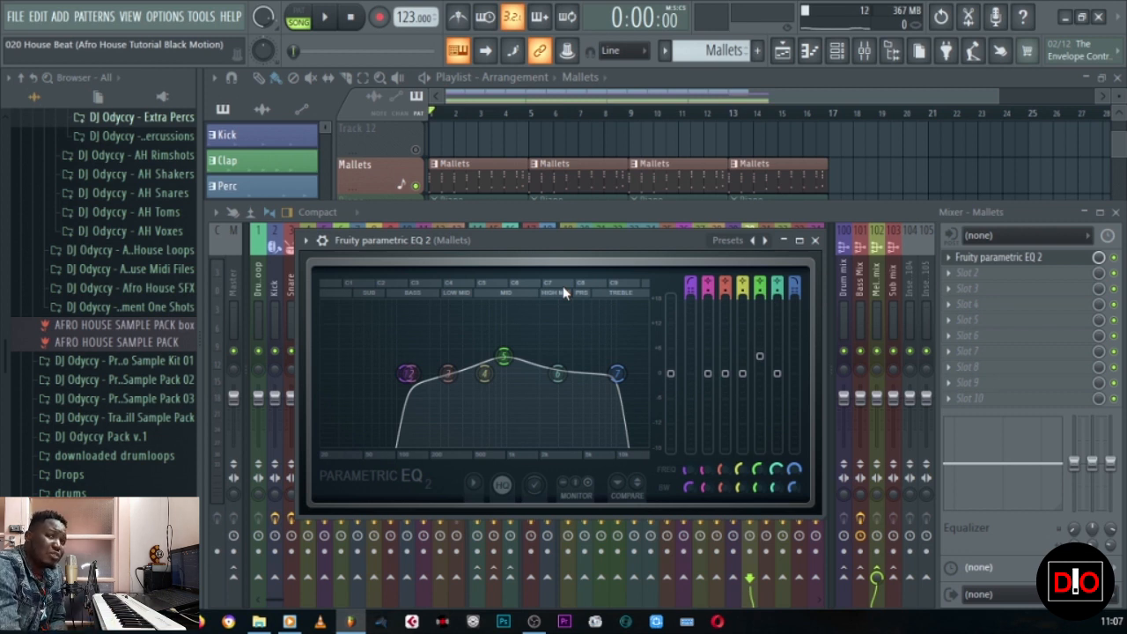
Step: Close the Mallets EQ, return to the playlist, and unmute the Piano track to play it with the Mallets
{"action": "left_click", "coordinate": [814, 240]}
{"action": "left_click", "coordinate": [726, 78]}
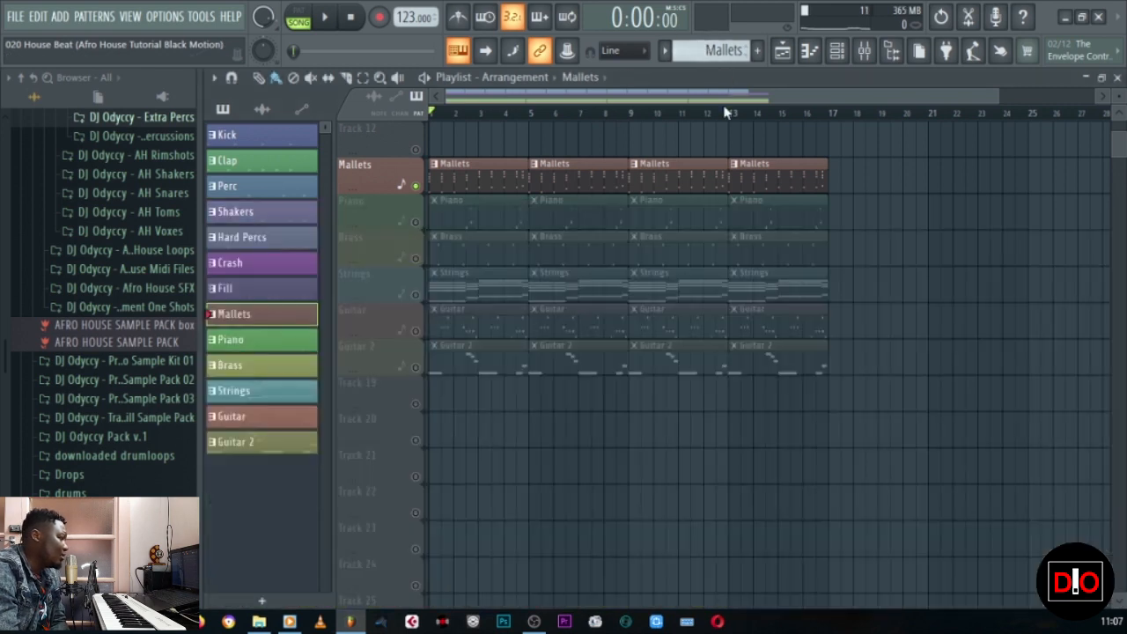
{"action": "left_click", "coordinate": [416, 223]}
{"action": "left_click", "coordinate": [490, 218]}
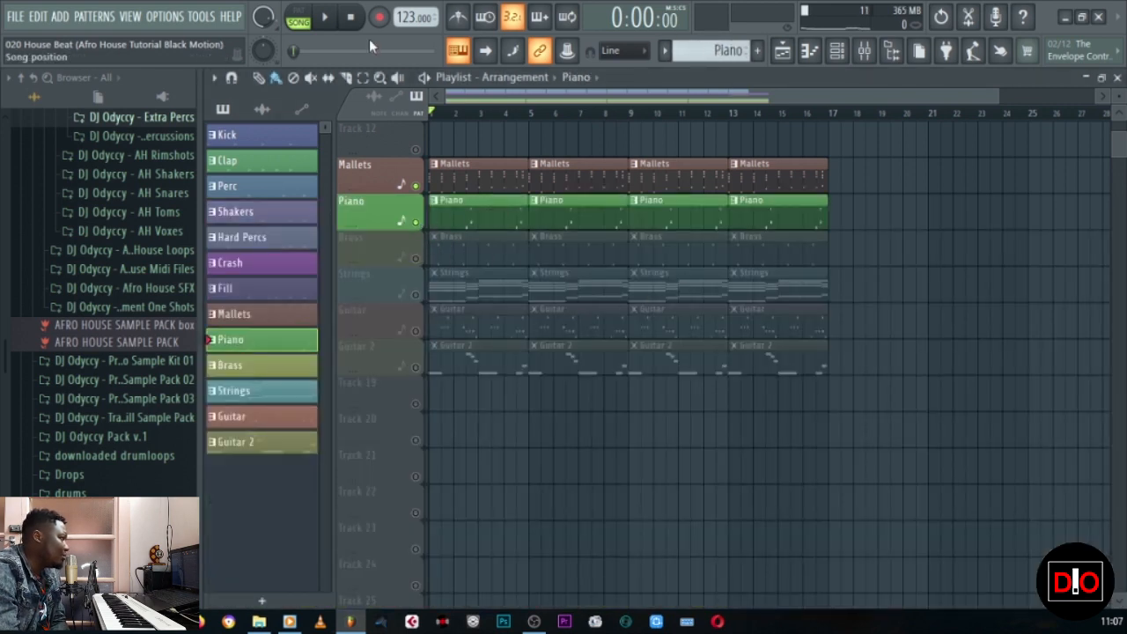
{"action": "left_click", "coordinate": [326, 18]}
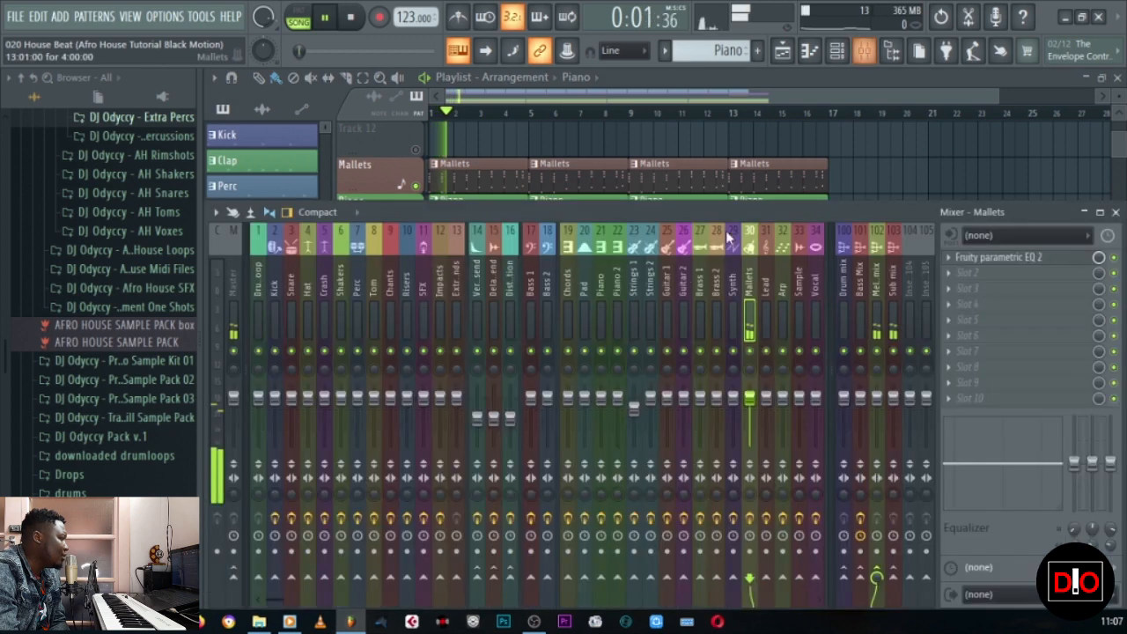
Step: Open the Parametric EQ 2 on the Piano mixer track, raise its band 1 high pass to the low mids, and close it
{"action": "left_click", "coordinate": [864, 50]}
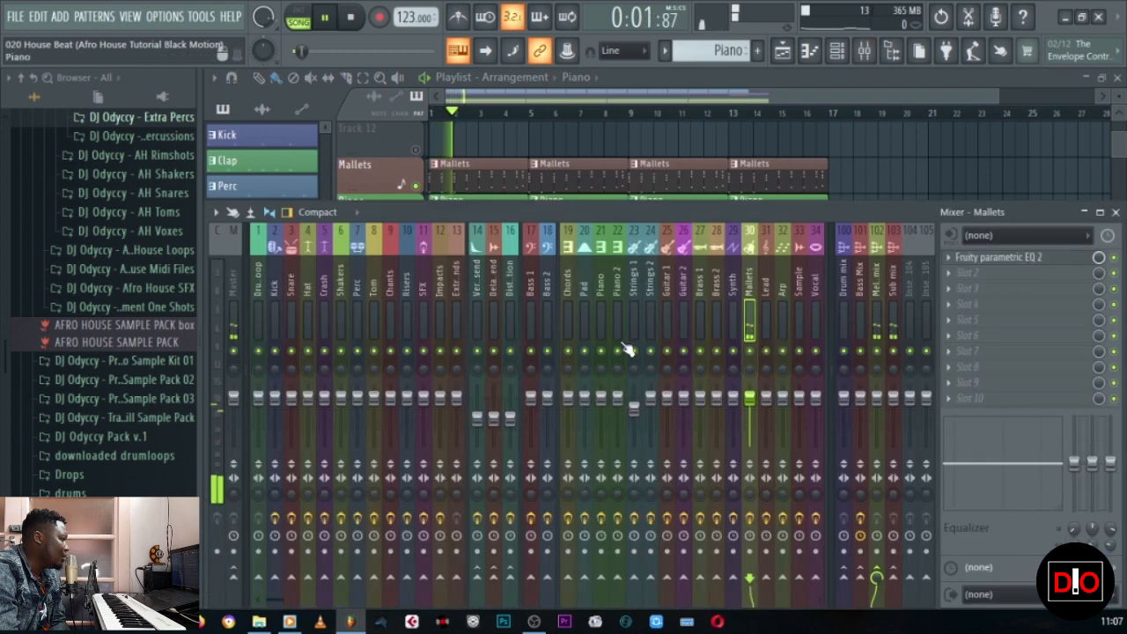
{"action": "left_click", "coordinate": [602, 304]}
{"action": "left_click", "coordinate": [1027, 260]}
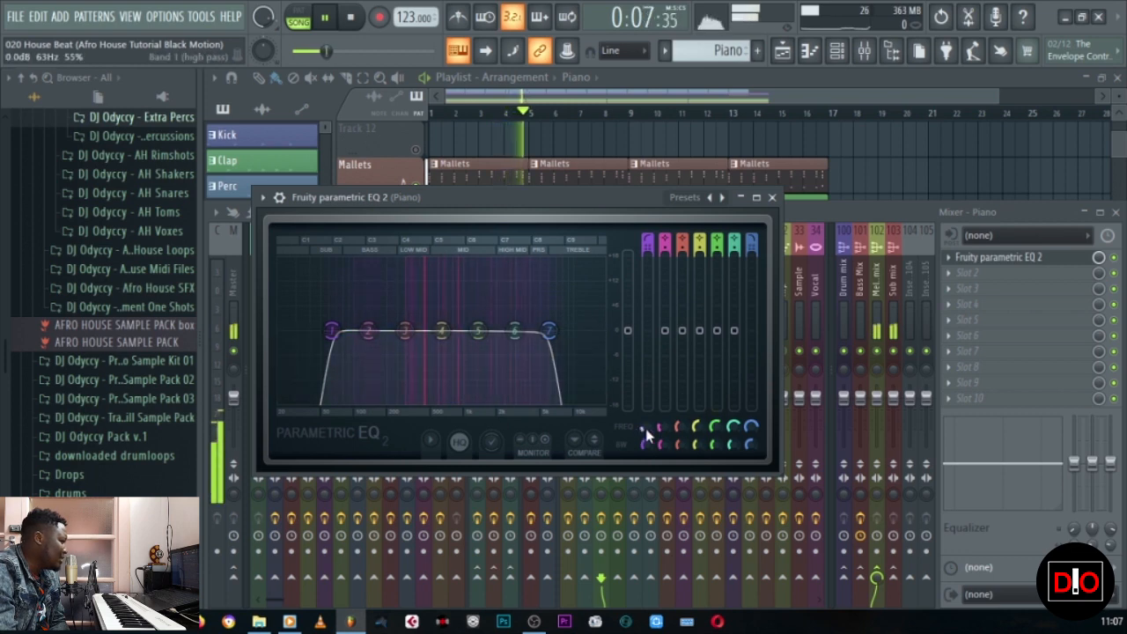
{"action": "left_click_drag", "start_coordinate": [331, 330], "coordinate": [402, 330]}
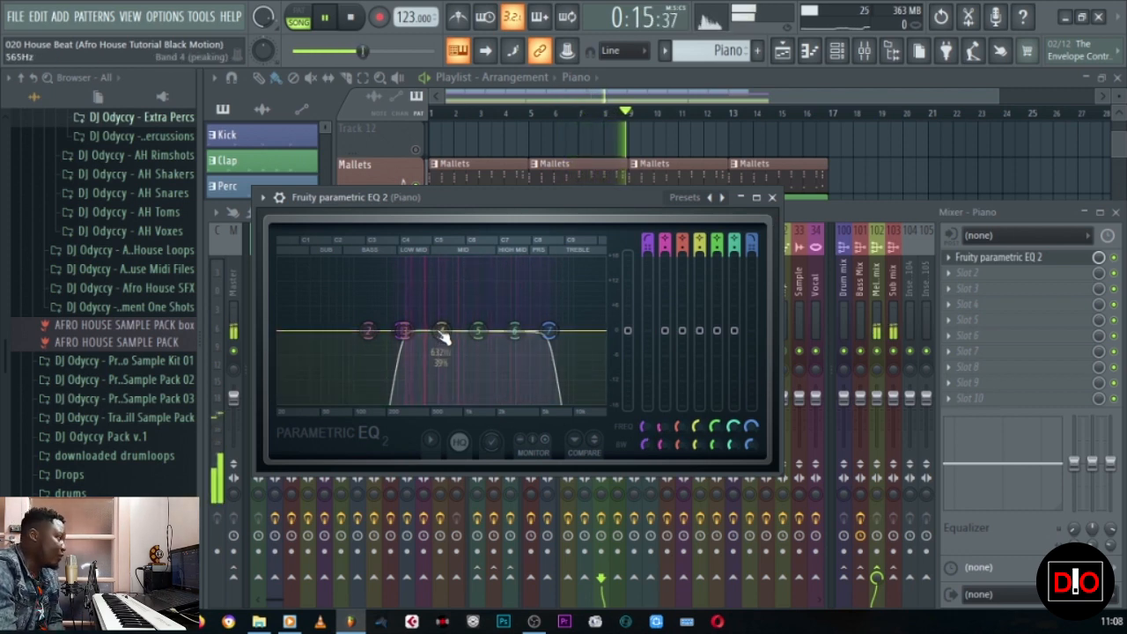
{"action": "left_click_drag", "start_coordinate": [643, 426], "coordinate": [643, 435]}
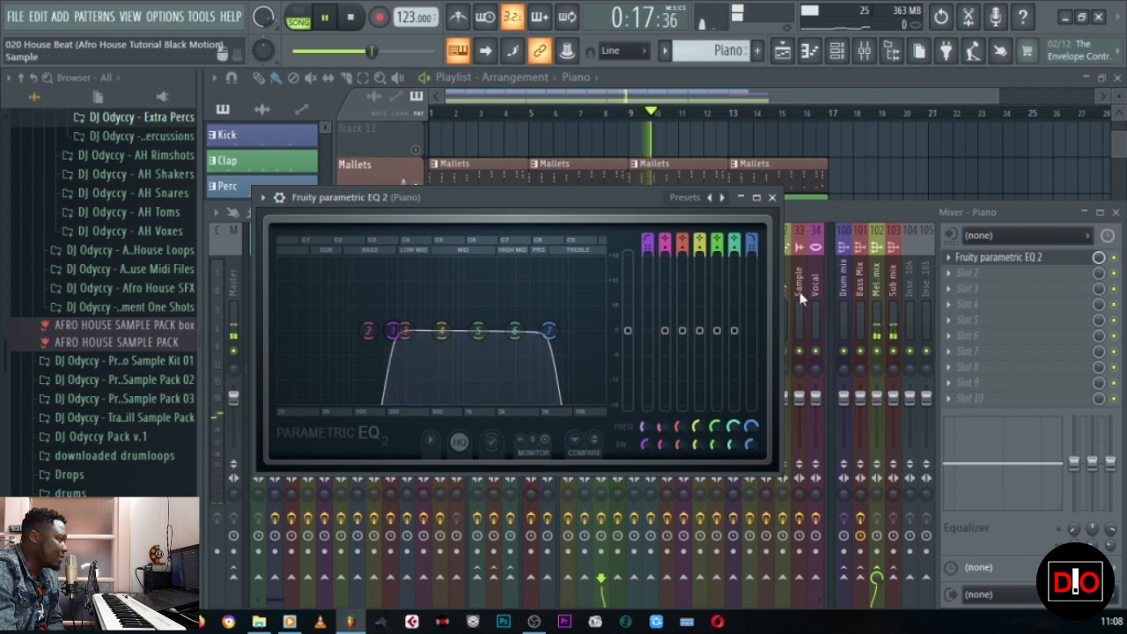
{"action": "left_click", "coordinate": [772, 197]}
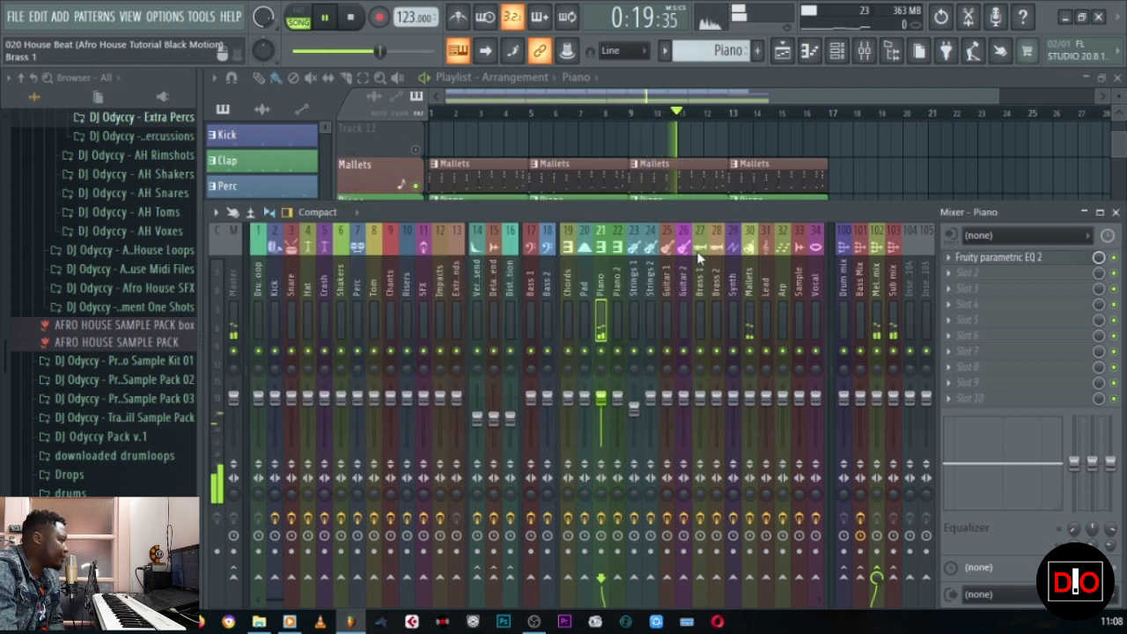
{"action": "key", "text": "space"}
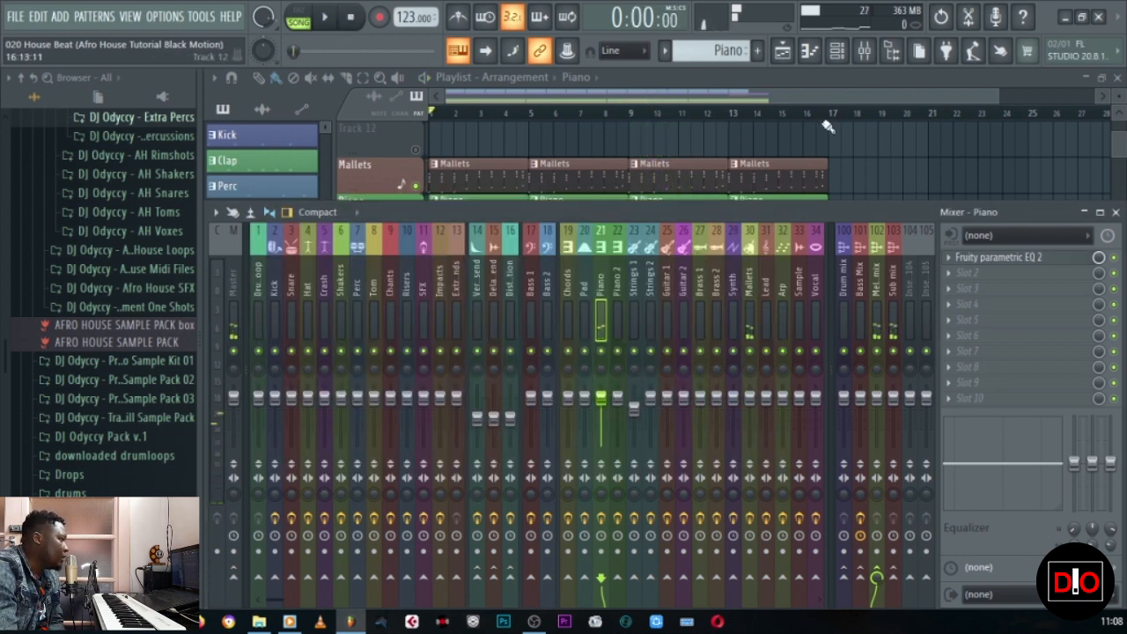
Step: Return to the playlist, unmute the Brass track, and play it together with the Mallets and Piano
{"action": "key", "text": "F9"}
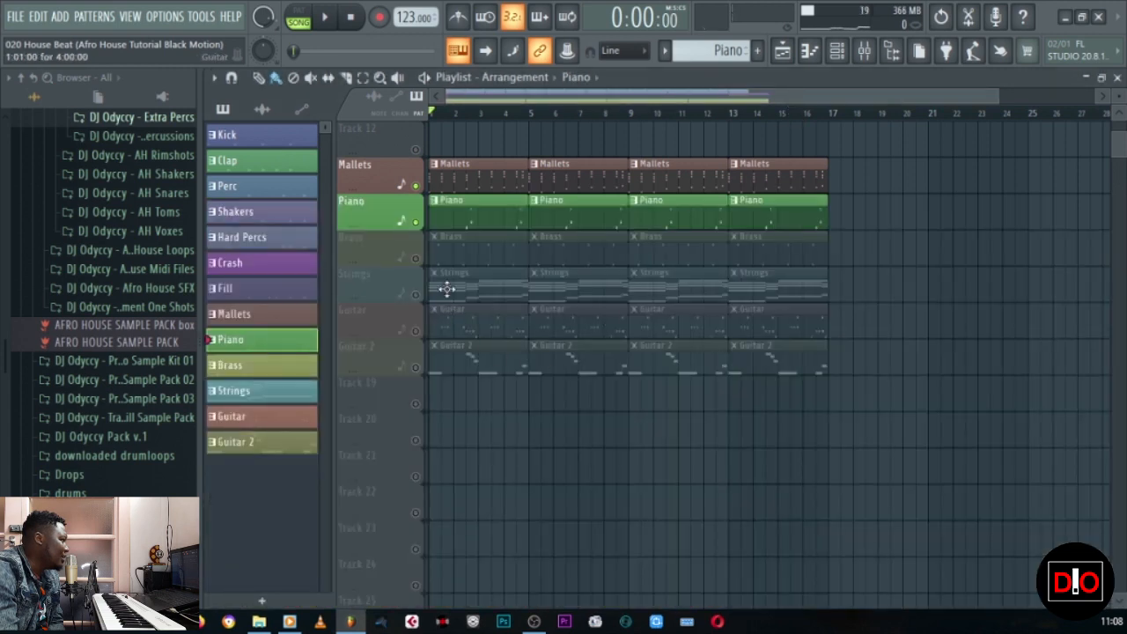
{"action": "left_click", "coordinate": [416, 259]}
{"action": "left_click", "coordinate": [460, 252]}
{"action": "key", "text": "space"}
Step: Open the Parametric EQ 2 on the Brass 1 mixer track and examine its high-pass and low-pass bands during playback
{"action": "left_click", "coordinate": [863, 50]}
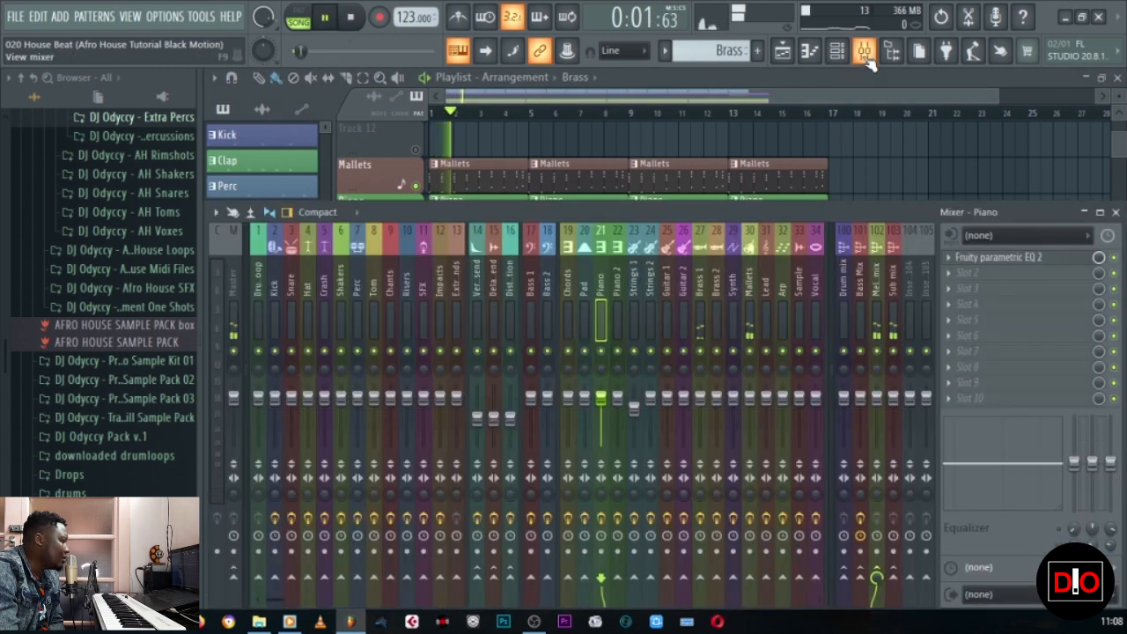
{"action": "left_click", "coordinate": [699, 293]}
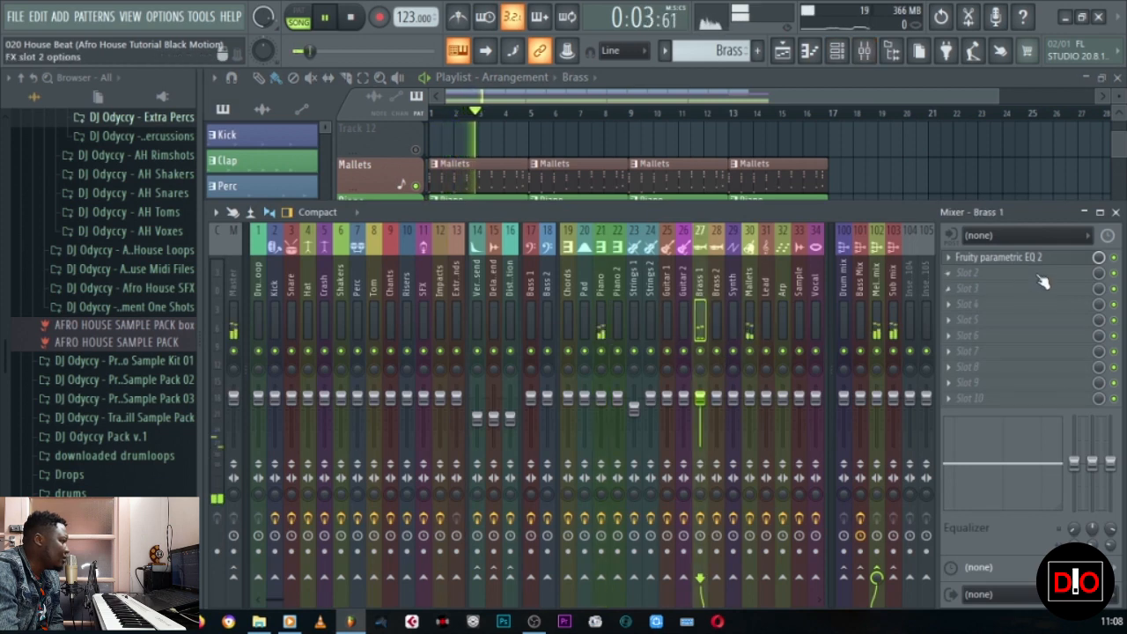
{"action": "left_click", "coordinate": [1047, 259]}
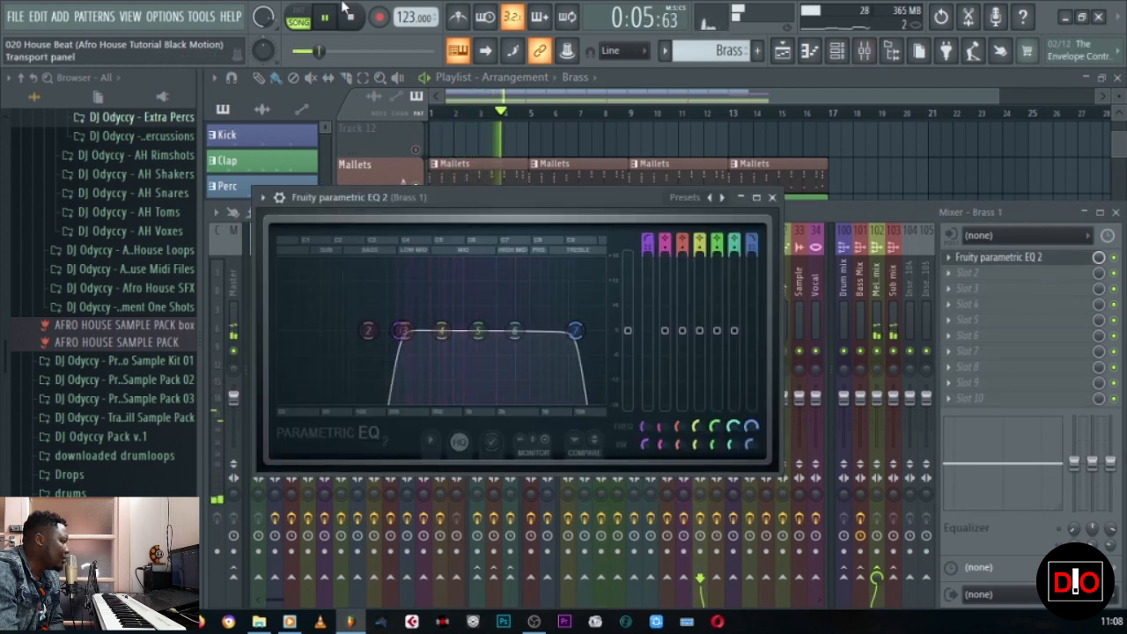
{"action": "key", "text": "space"}
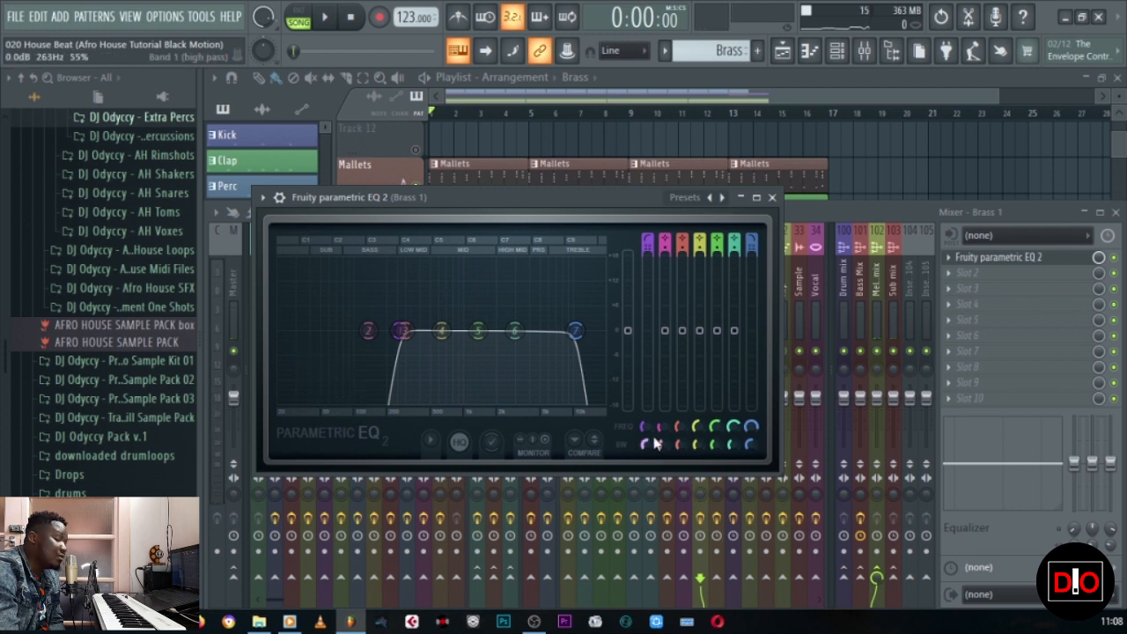
{"action": "left_click", "coordinate": [326, 18]}
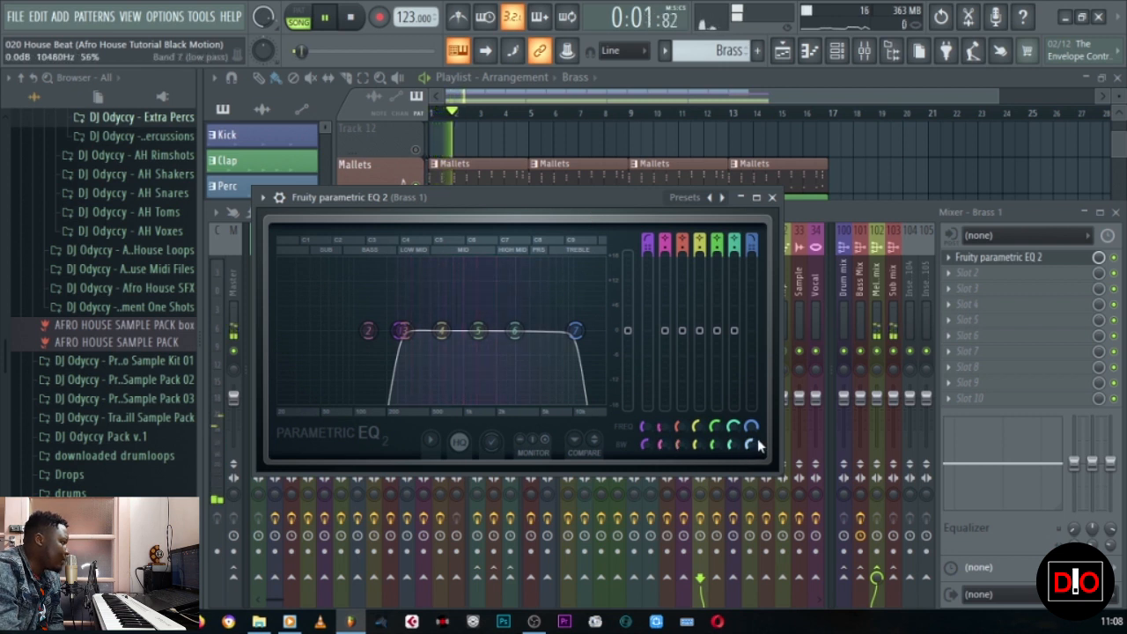
{"action": "left_click", "coordinate": [355, 19]}
Step: Raise the band 7 low pass of the Brass 1 EQ to 20000 Hz and play the result briefly
{"action": "left_click_drag", "start_coordinate": [574, 330], "coordinate": [595, 331]}
{"action": "left_click_drag", "start_coordinate": [751, 429], "coordinate": [751, 442]}
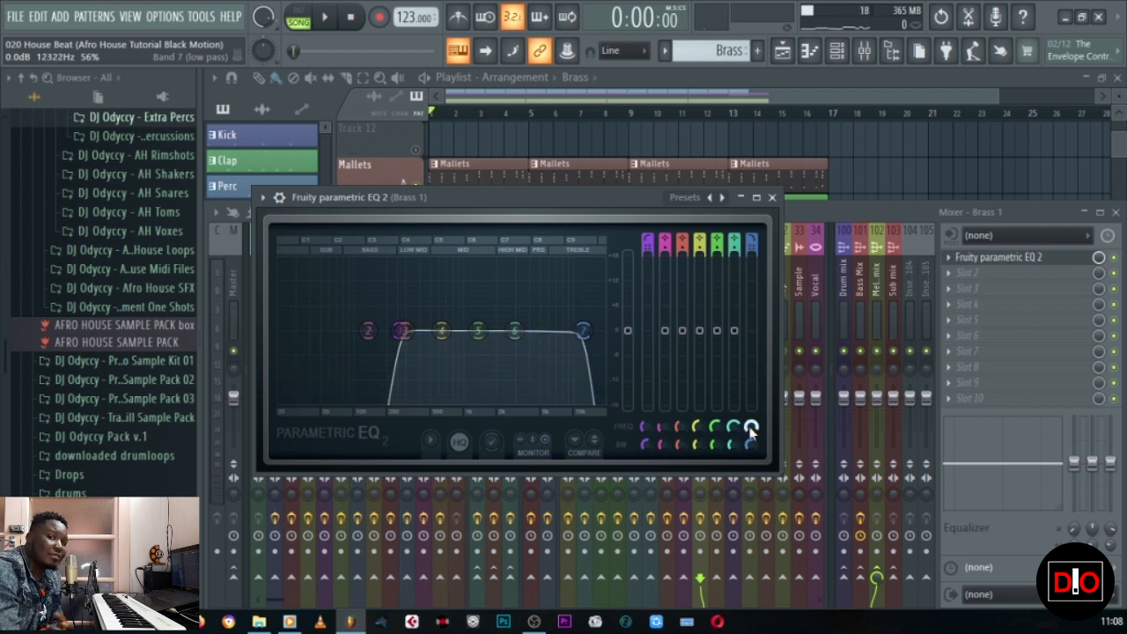
{"action": "left_click_drag", "start_coordinate": [751, 429], "coordinate": [750, 410]}
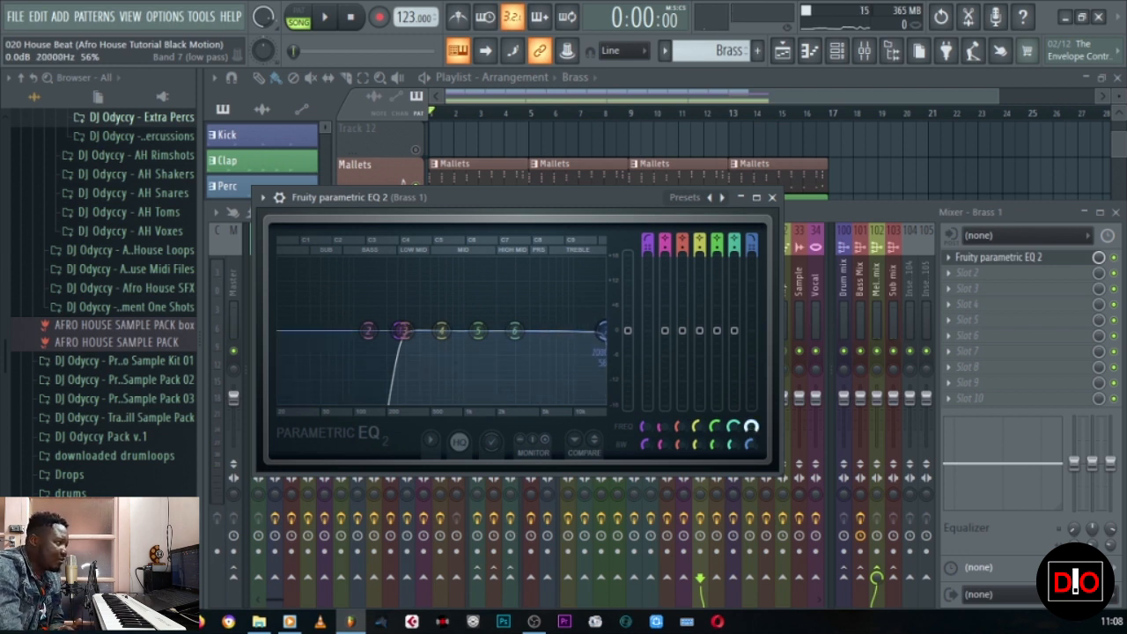
{"action": "left_click", "coordinate": [324, 17]}
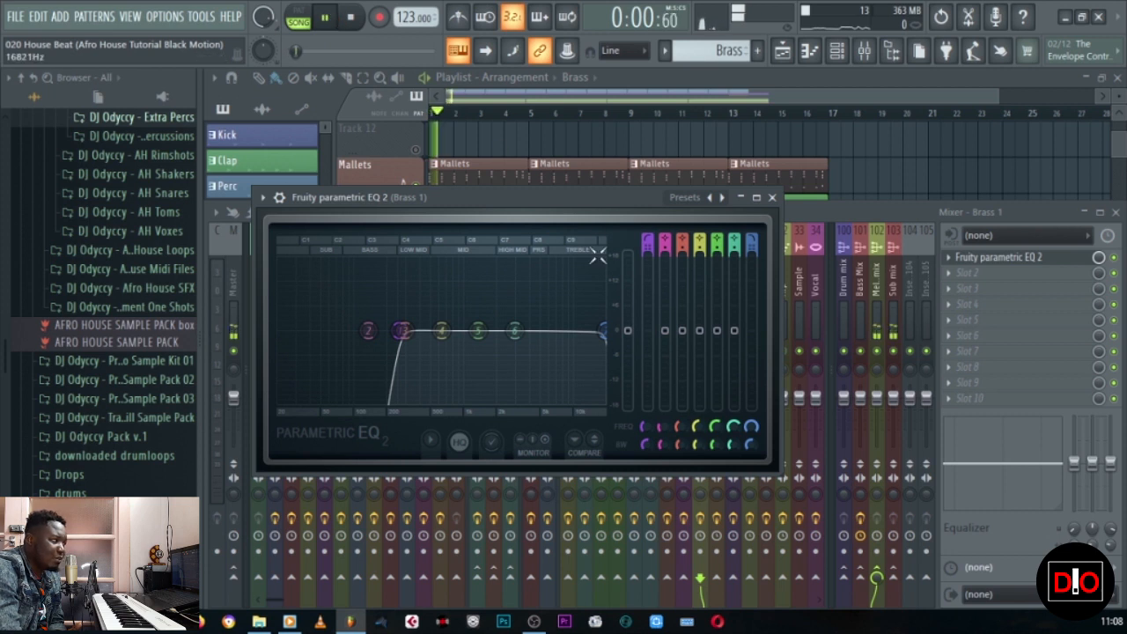
{"action": "left_click", "coordinate": [351, 17]}
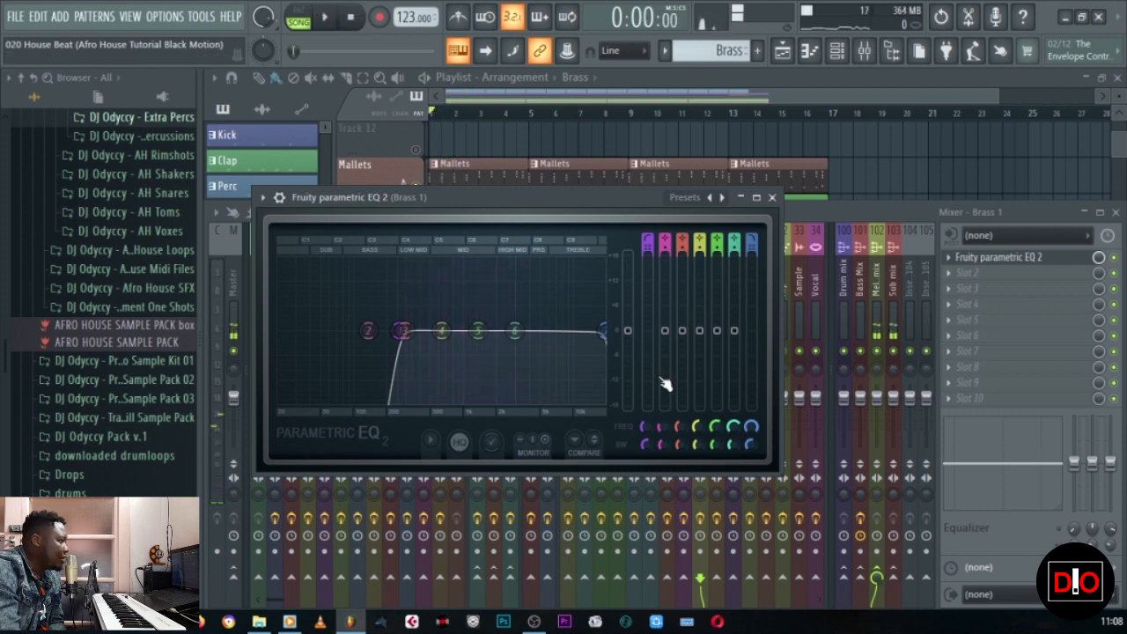
Step: Raise the Brass 1 EQ's band 1 high pass into the treble, then lower it during playback to between bands 2 and 3
{"action": "left_click_drag", "start_coordinate": [645, 426], "coordinate": [645, 402]}
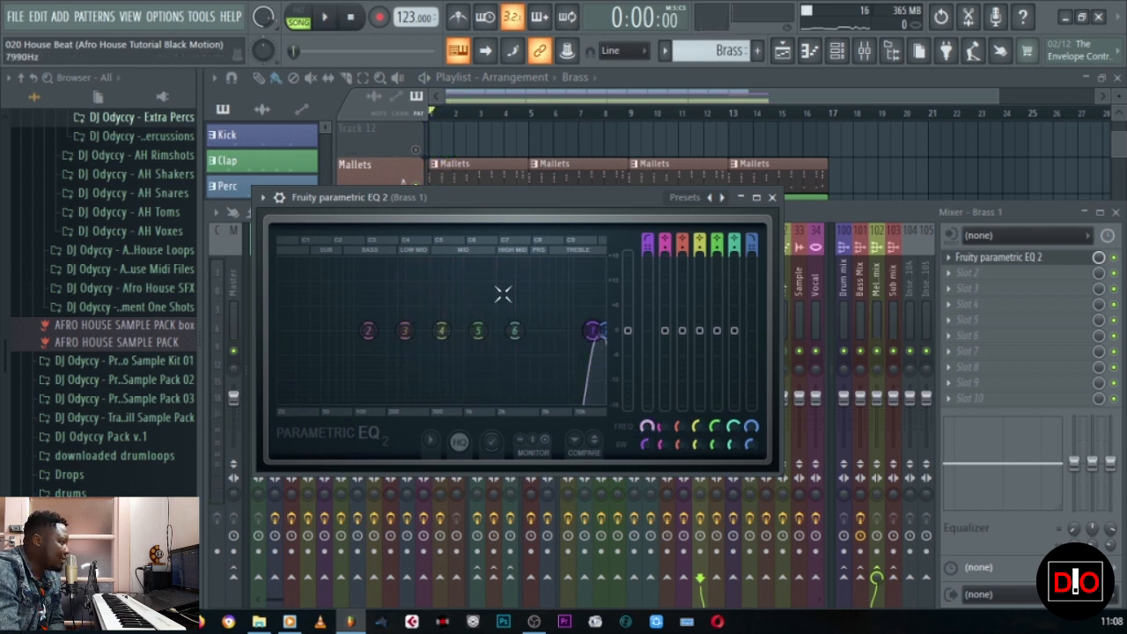
{"action": "left_click", "coordinate": [325, 19]}
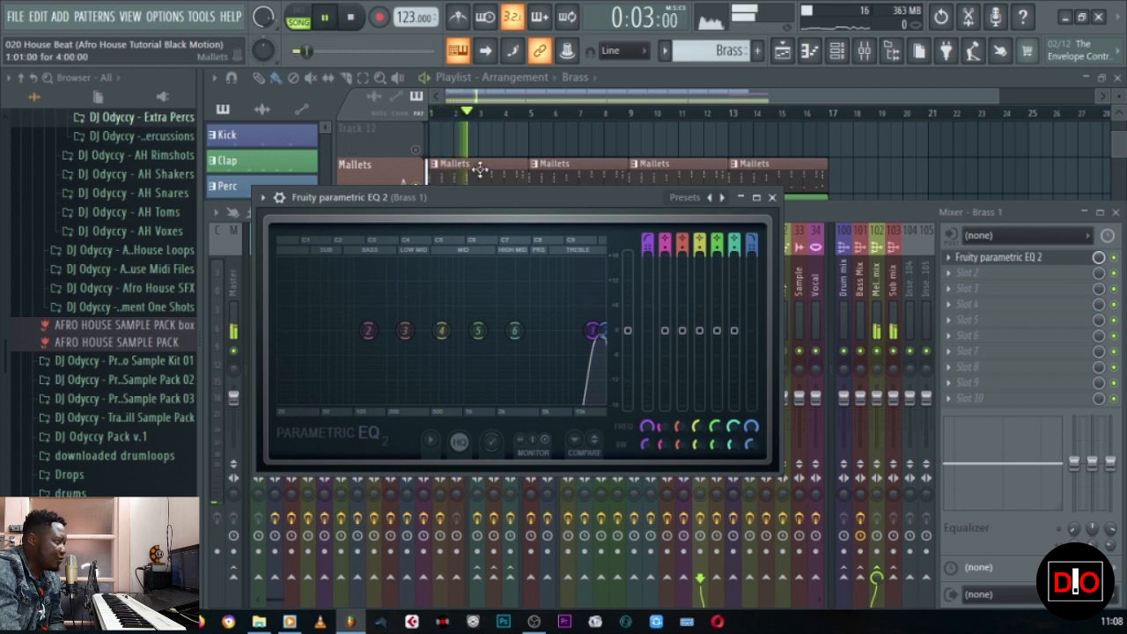
{"action": "left_click_drag", "start_coordinate": [646, 426], "coordinate": [647, 437]}
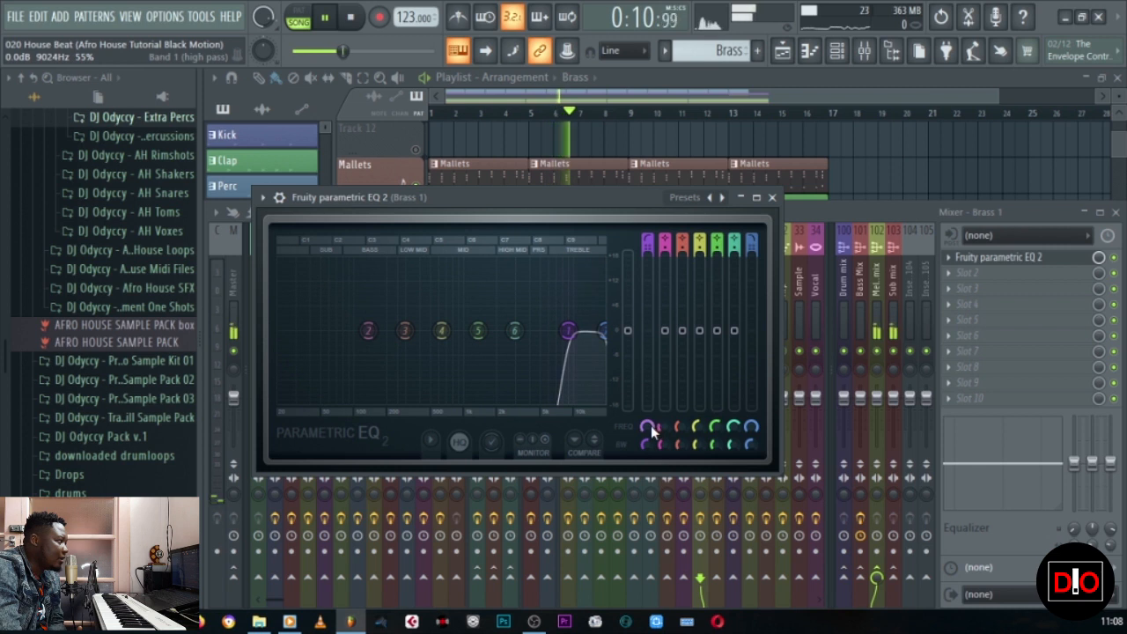
{"action": "left_click_drag", "start_coordinate": [650, 428], "coordinate": [649, 438]}
{"action": "left_click", "coordinate": [361, 30]}
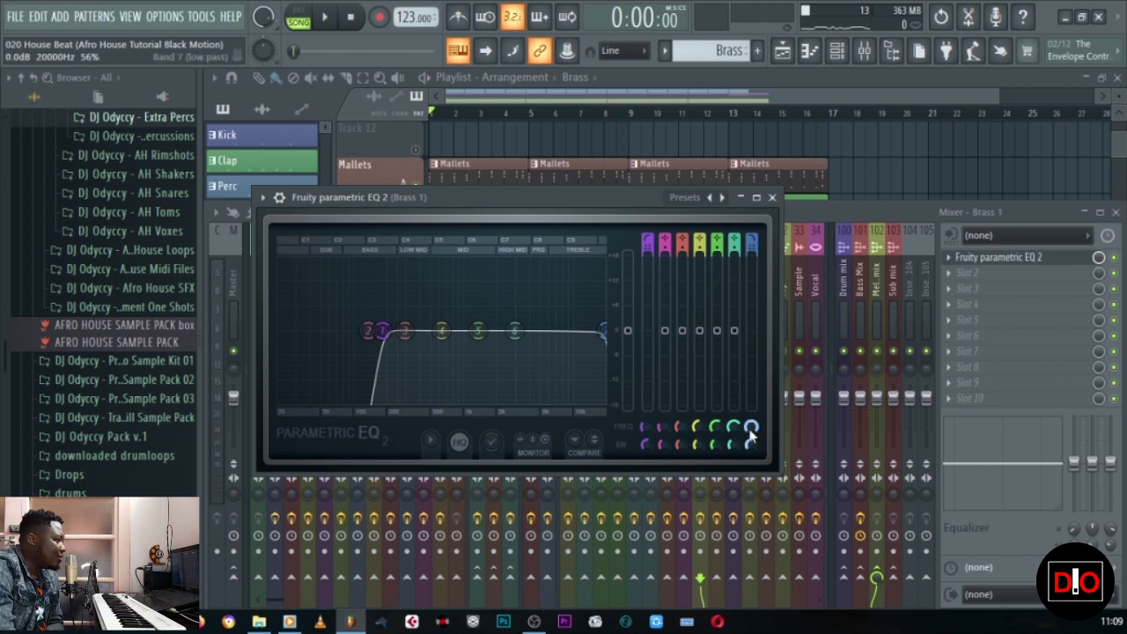
Step: Lower the band 7 low pass of the Brass 1 EQ to about 10 kHz, close the EQ, and play the melodies
{"action": "left_click_drag", "start_coordinate": [602, 330], "coordinate": [569, 330]}
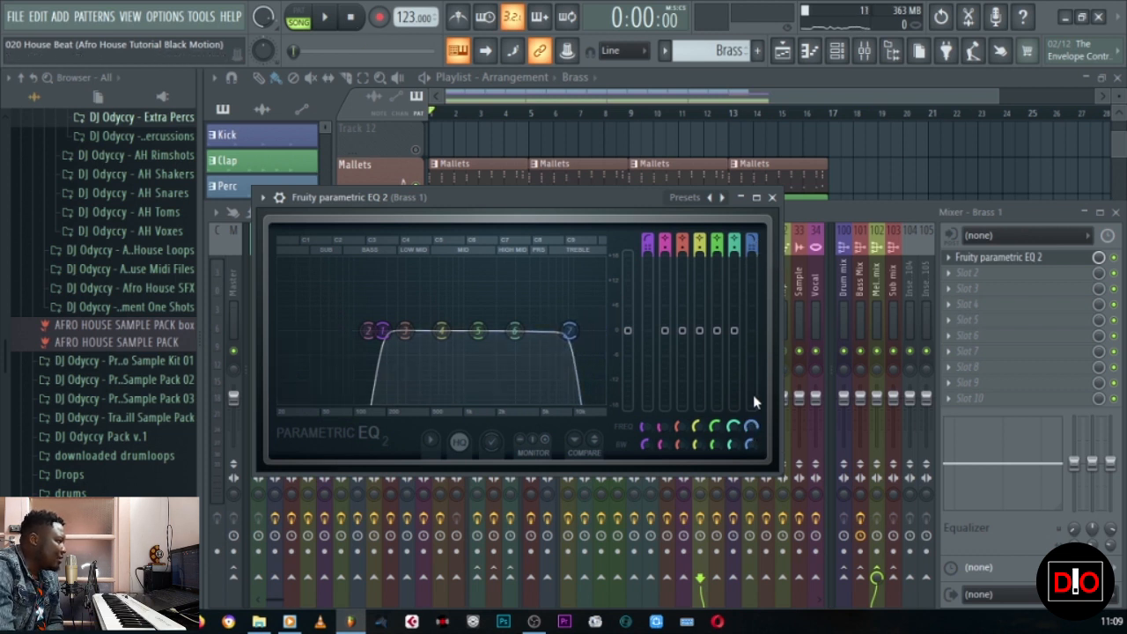
{"action": "left_click_drag", "start_coordinate": [751, 427], "coordinate": [754, 432]}
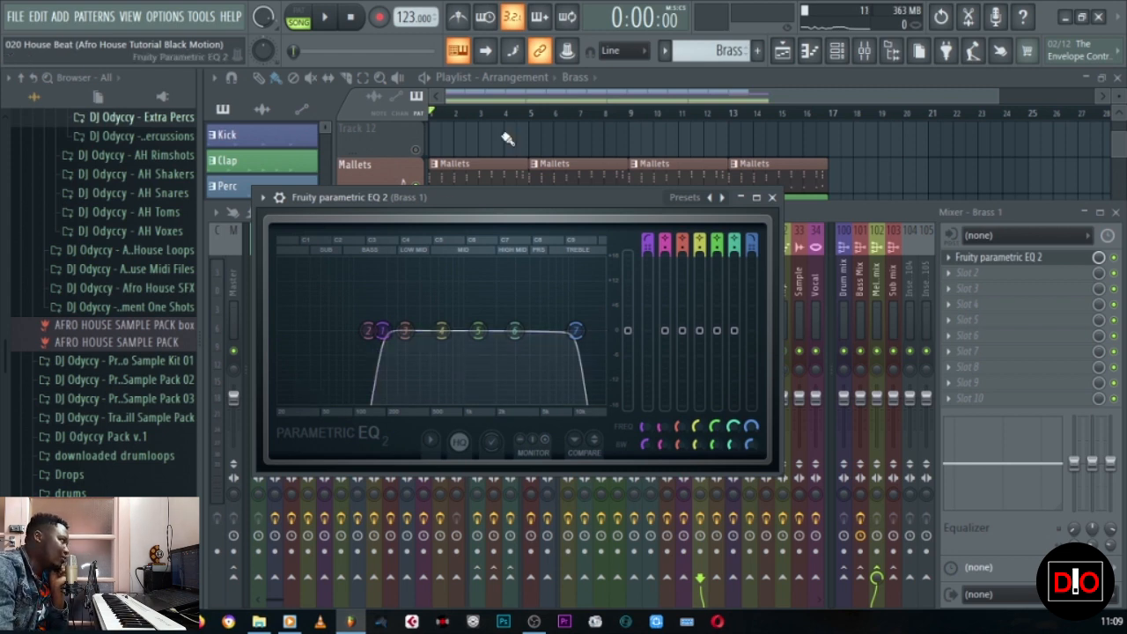
{"action": "left_click", "coordinate": [772, 197]}
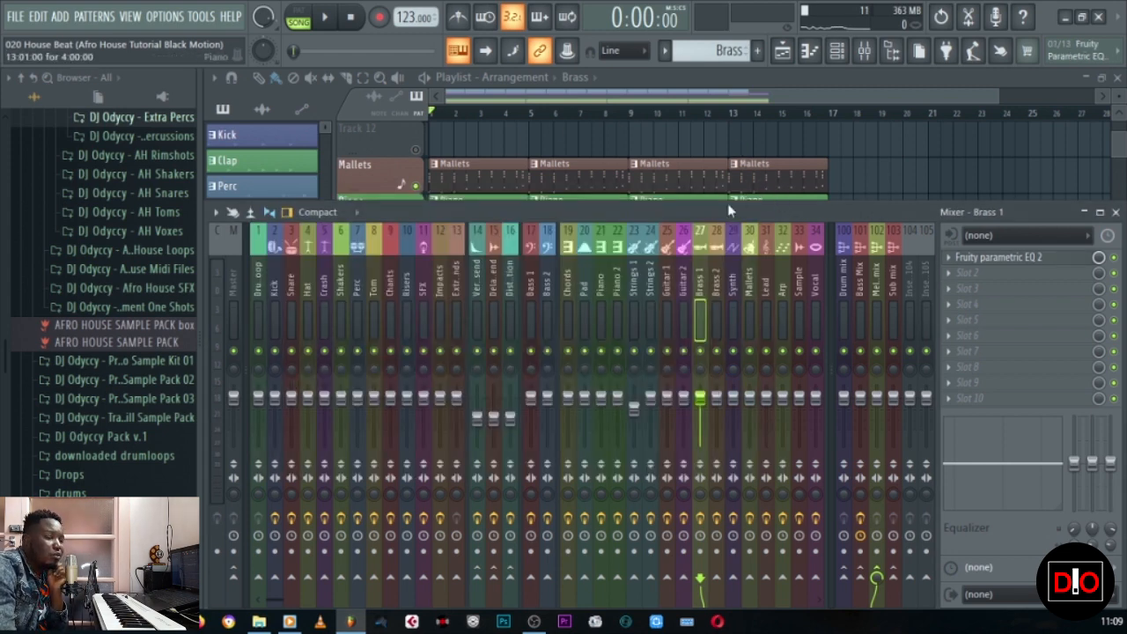
{"action": "left_click", "coordinate": [325, 17]}
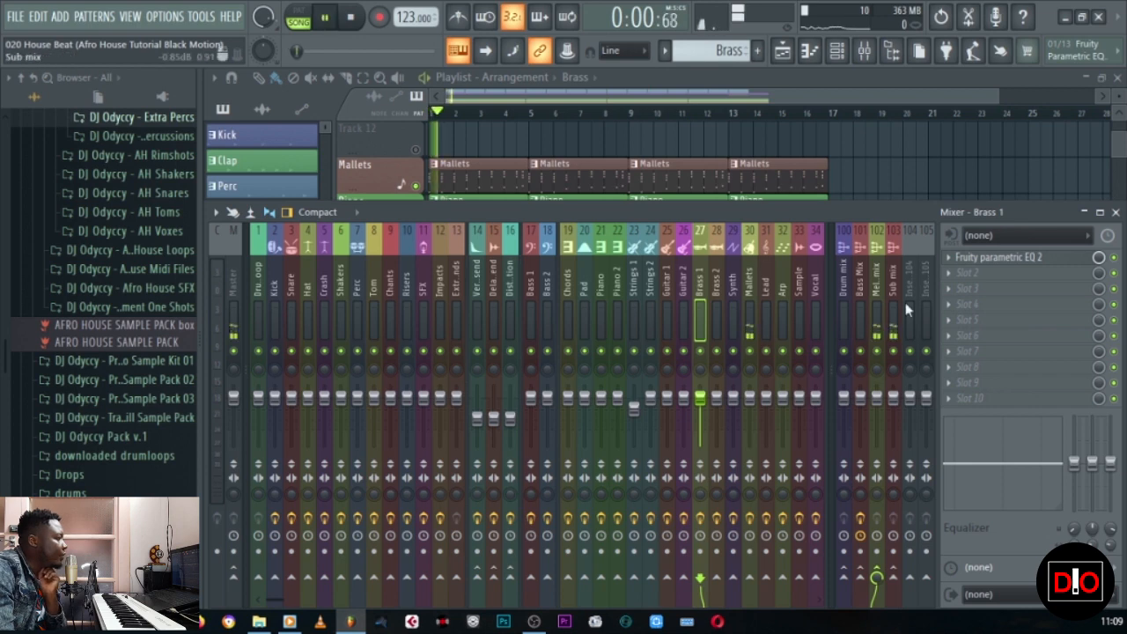
Step: Stop the playback, select the Strings pattern, unmute the Strings playlist track, and play the arrangement with it
{"action": "key", "text": "F9"}
{"action": "left_click", "coordinate": [1117, 77]}
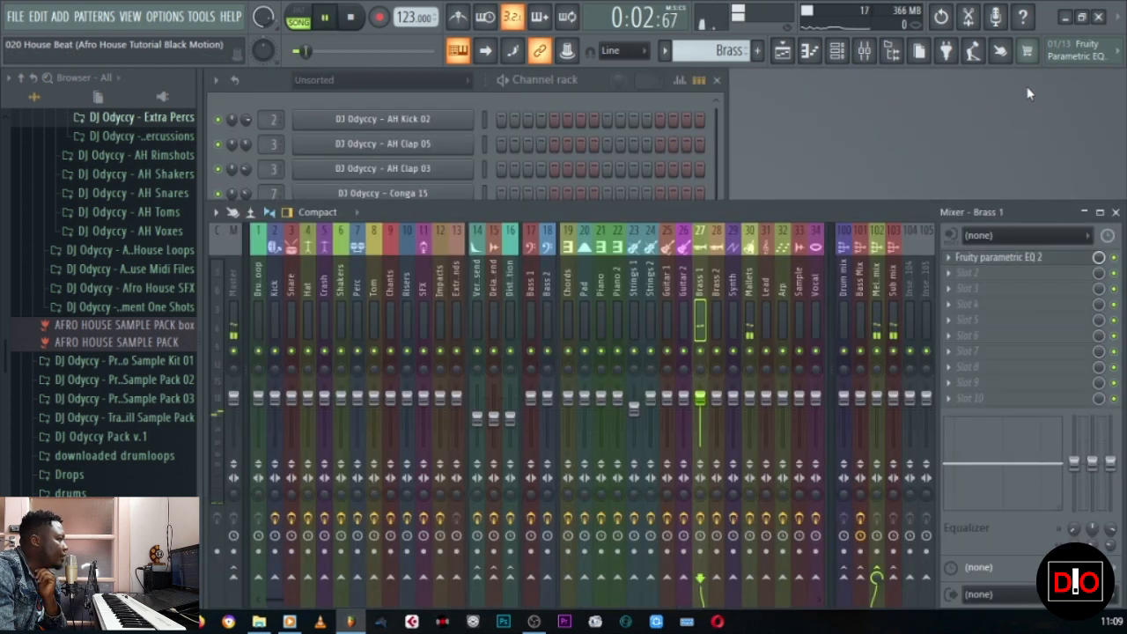
{"action": "left_click", "coordinate": [351, 19]}
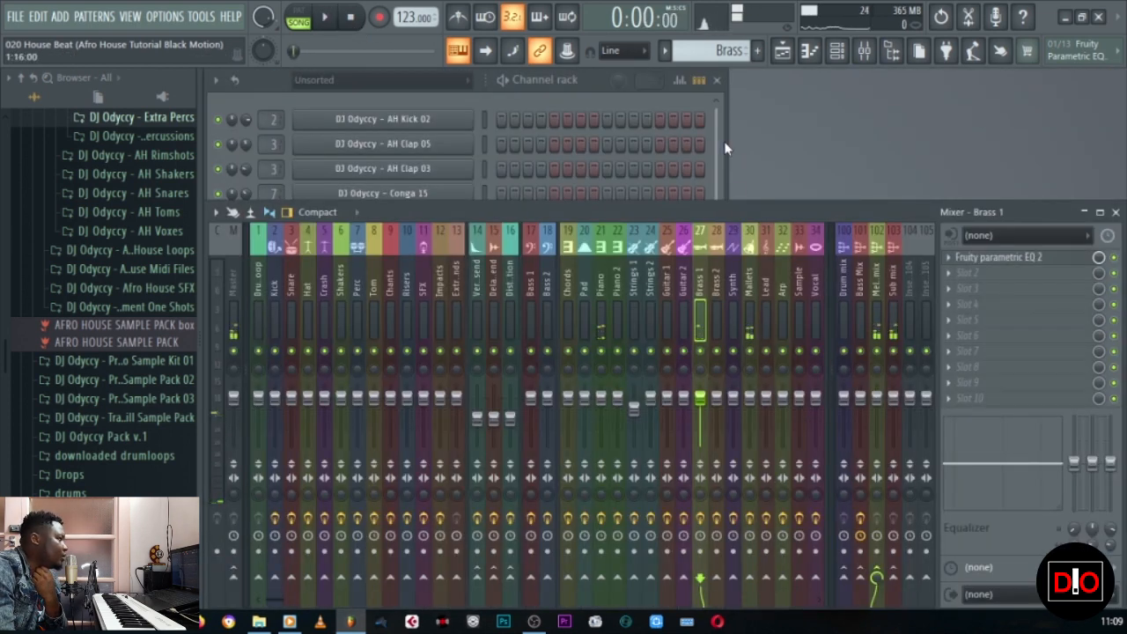
{"action": "left_click", "coordinate": [722, 141]}
{"action": "scroll", "coordinate": [493, 478], "scroll_direction": "down", "scroll_amount": 1}
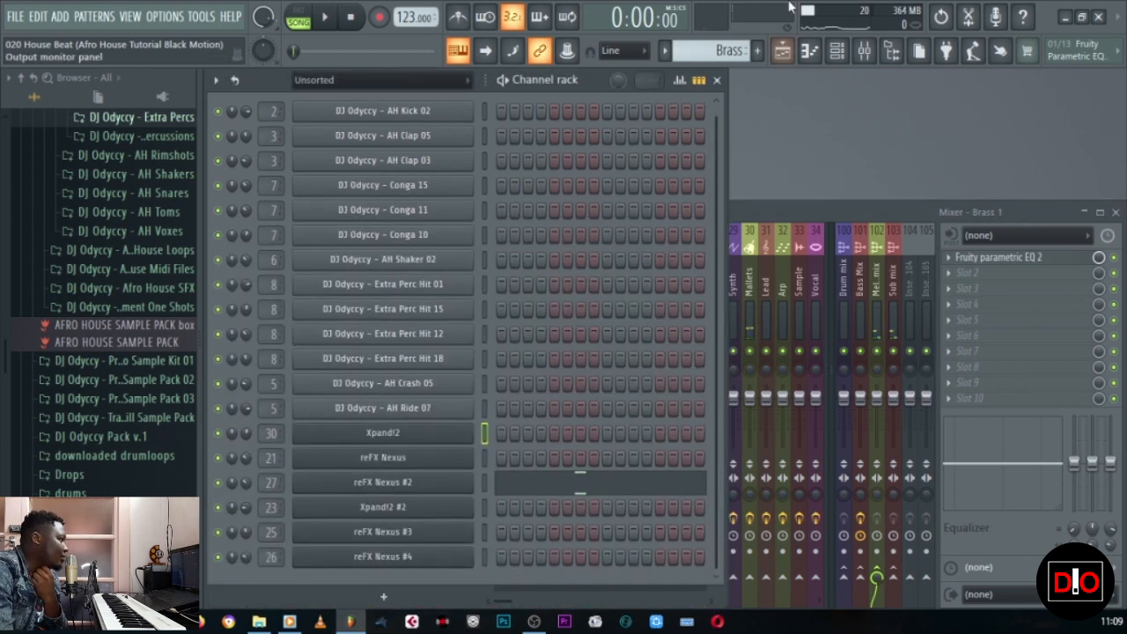
{"action": "left_click", "coordinate": [782, 51]}
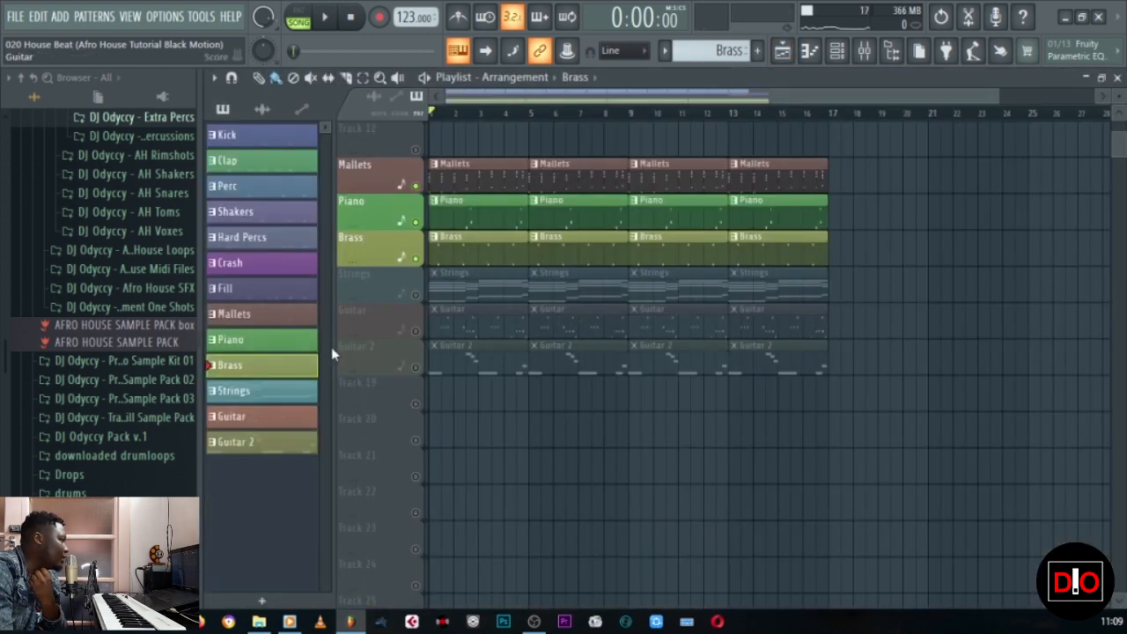
{"action": "left_click", "coordinate": [246, 398]}
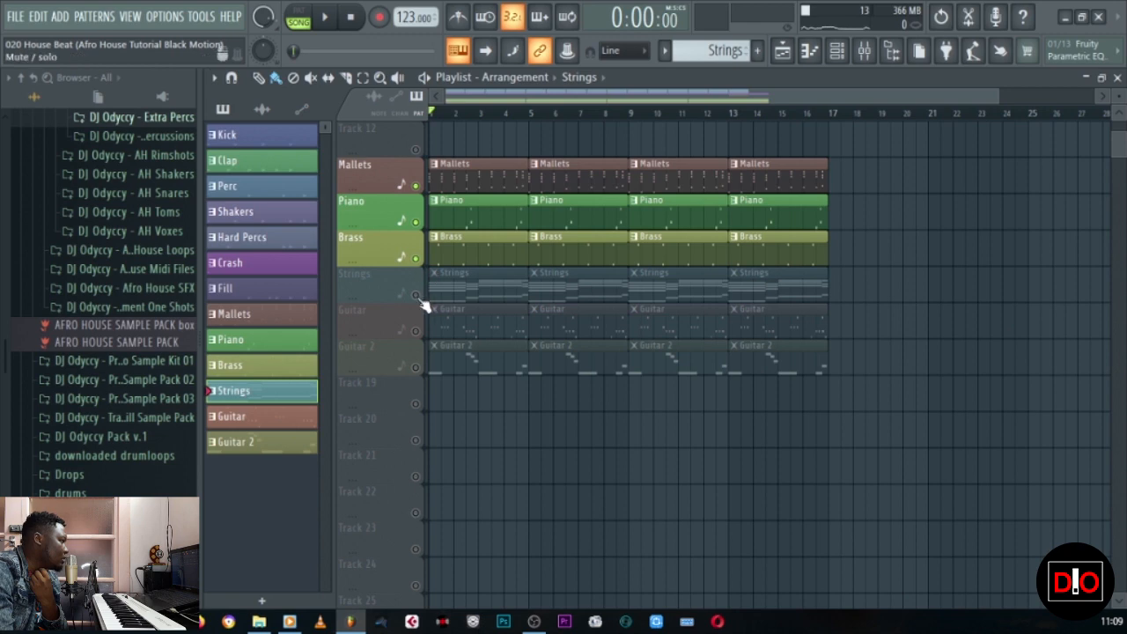
{"action": "left_click", "coordinate": [417, 294]}
{"action": "key", "text": "space"}
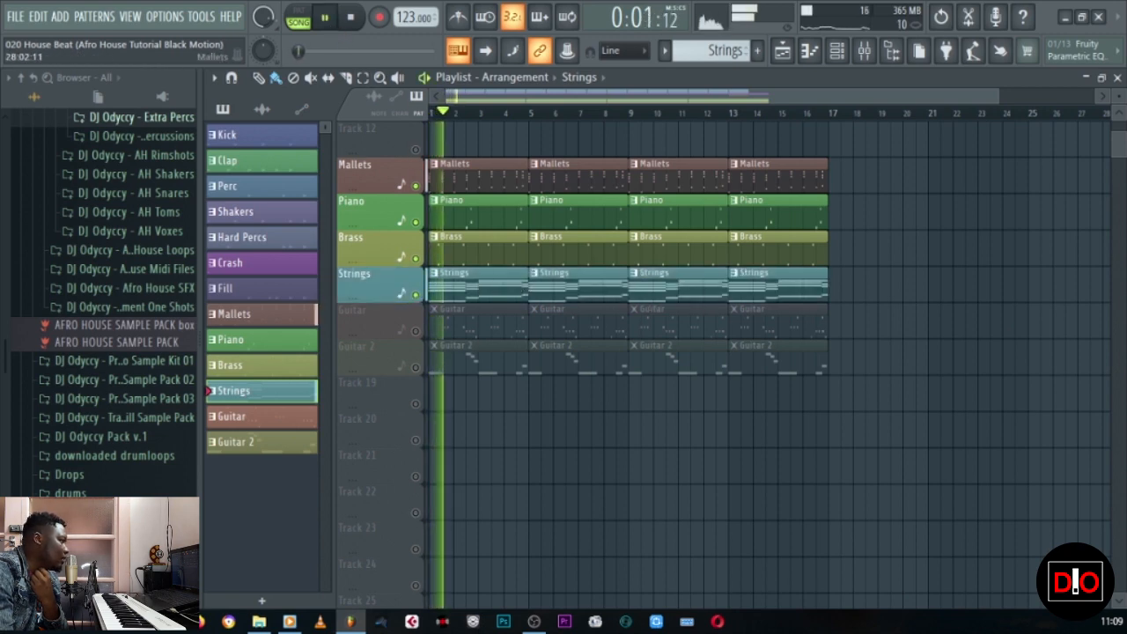
Step: Open the Strings part in the piano roll and examine its upper chord notes and lower bass notes during playback
{"action": "left_click", "coordinate": [1117, 78]}
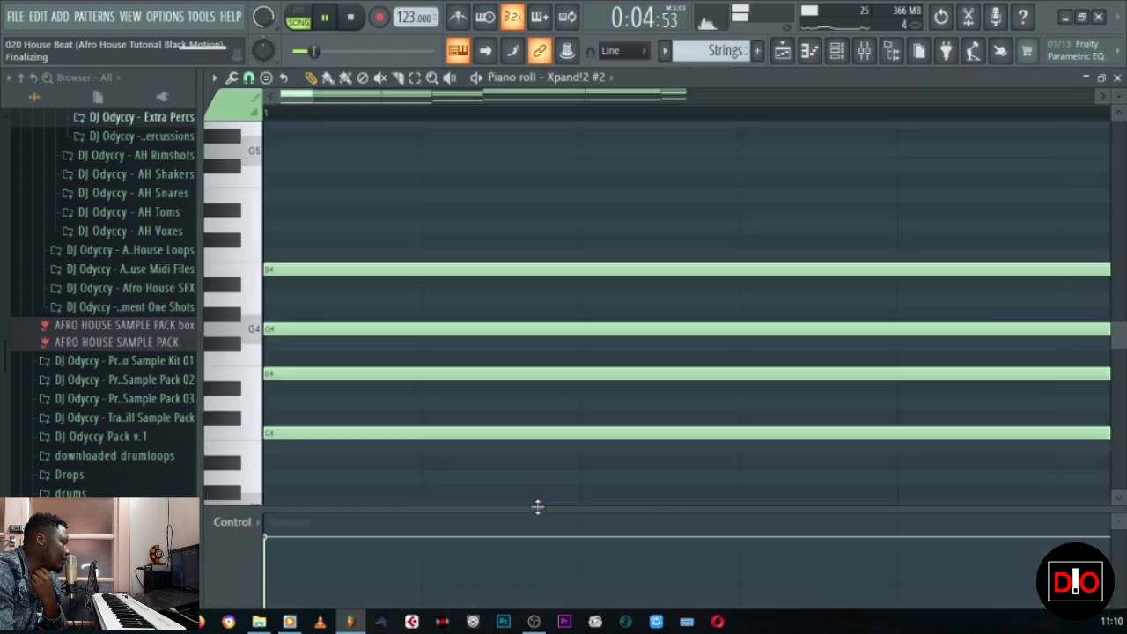
{"action": "left_click", "coordinate": [530, 509]}
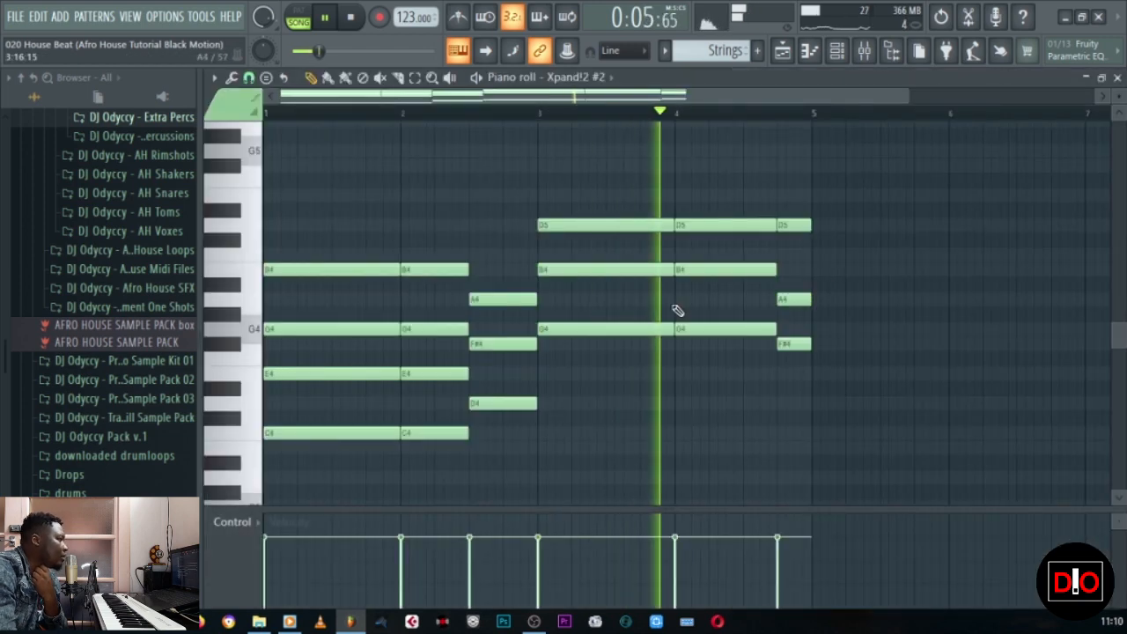
{"action": "scroll", "coordinate": [675, 311], "scroll_direction": "down", "scroll_amount": 6}
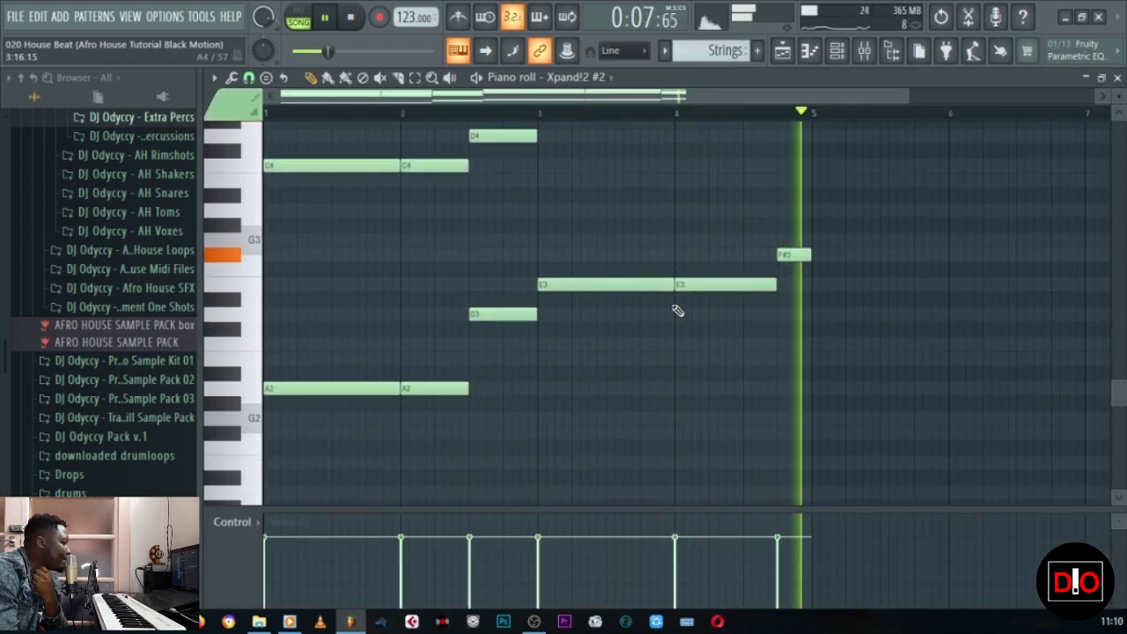
{"action": "scroll", "coordinate": [675, 310], "scroll_direction": "up", "scroll_amount": 5}
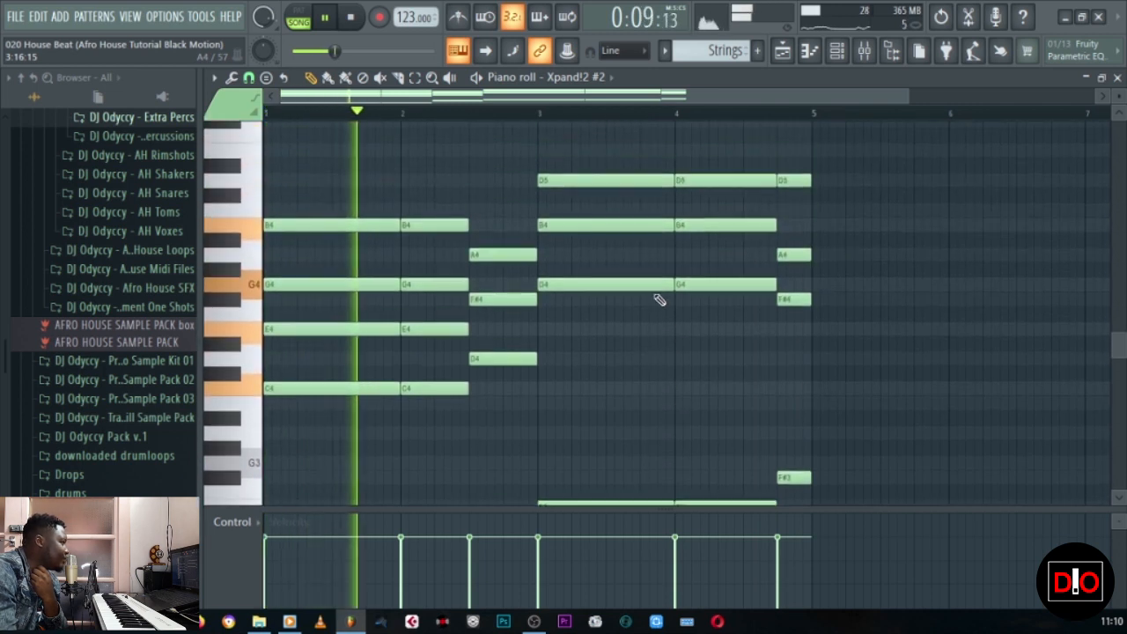
{"action": "left_click", "coordinate": [353, 19]}
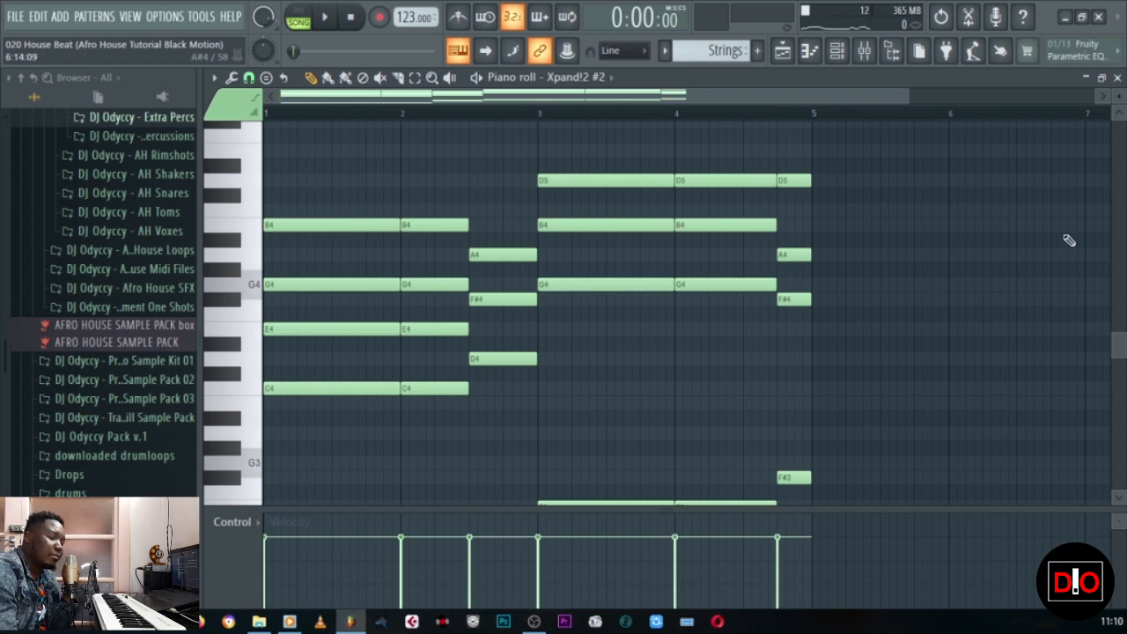
{"action": "left_click", "coordinate": [333, 21]}
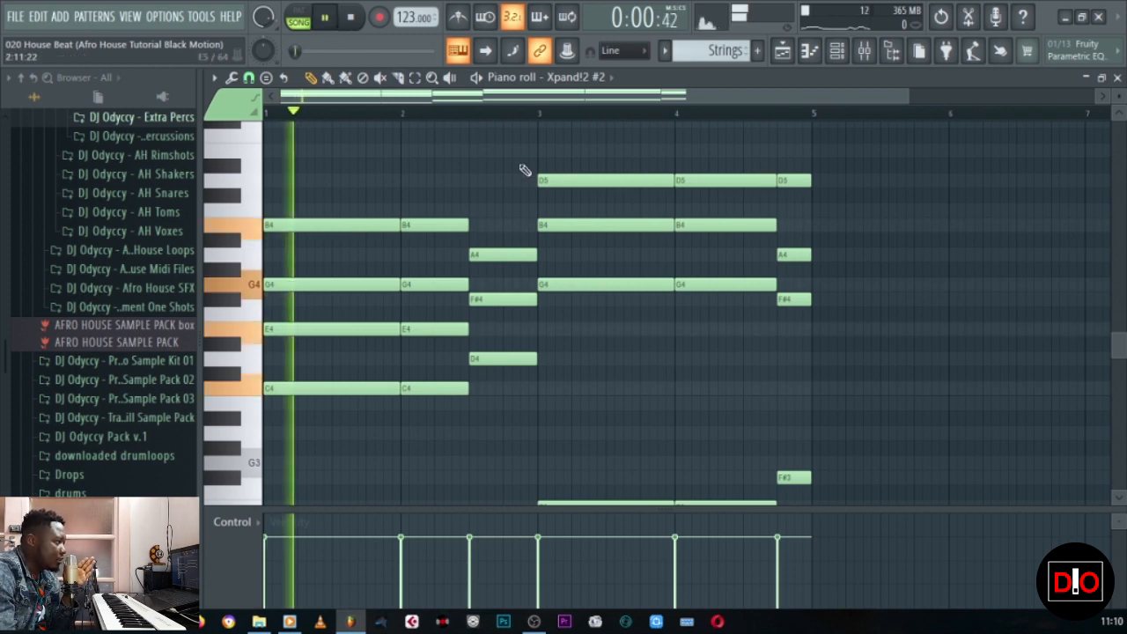
{"action": "left_click", "coordinate": [1117, 78]}
{"action": "left_click", "coordinate": [352, 19]}
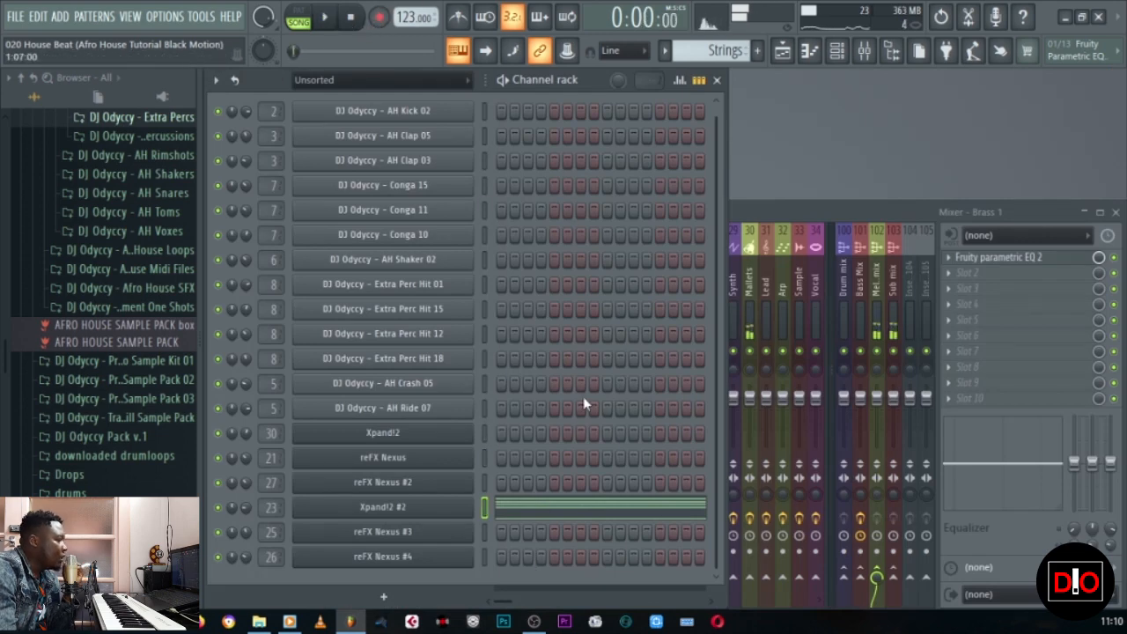
Step: Open the Xpand!2 #2 instrument and look up its +02 Big Soft Strings preset within the 16 Strings category
{"action": "left_click", "coordinate": [433, 509]}
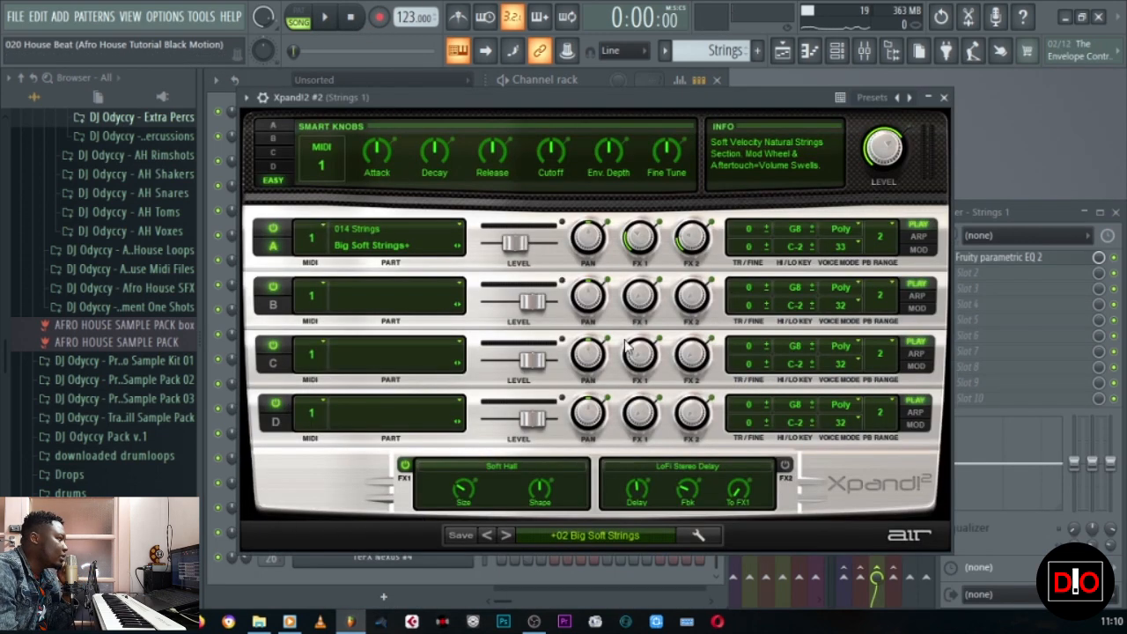
{"action": "left_click", "coordinate": [580, 537]}
{"action": "mouse_move", "coordinate": [631, 477]}
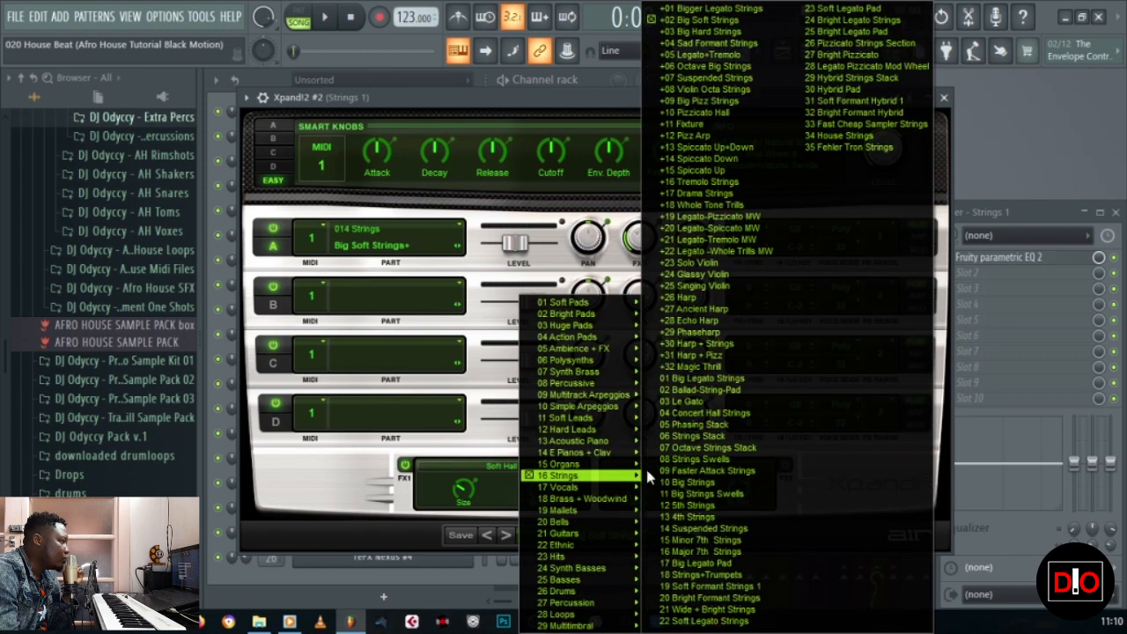
{"action": "left_click", "coordinate": [436, 95]}
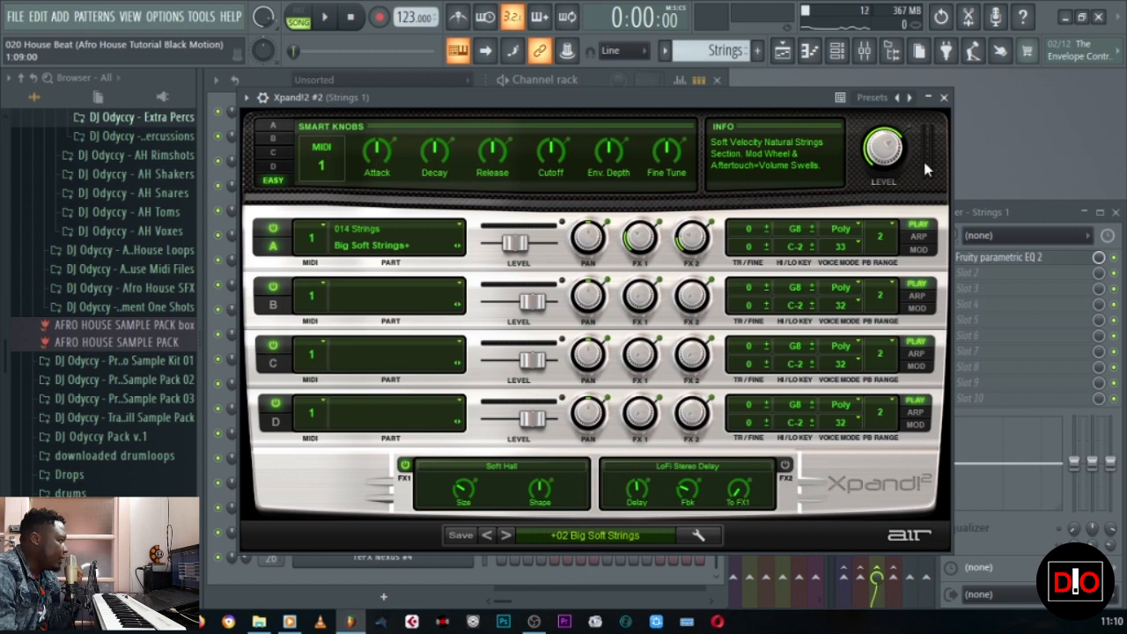
Step: Open the Parametric EQ 2 on the Strings 1 mixer track and examine its high-pass and low-pass bands during playback
{"action": "key", "text": "space"}
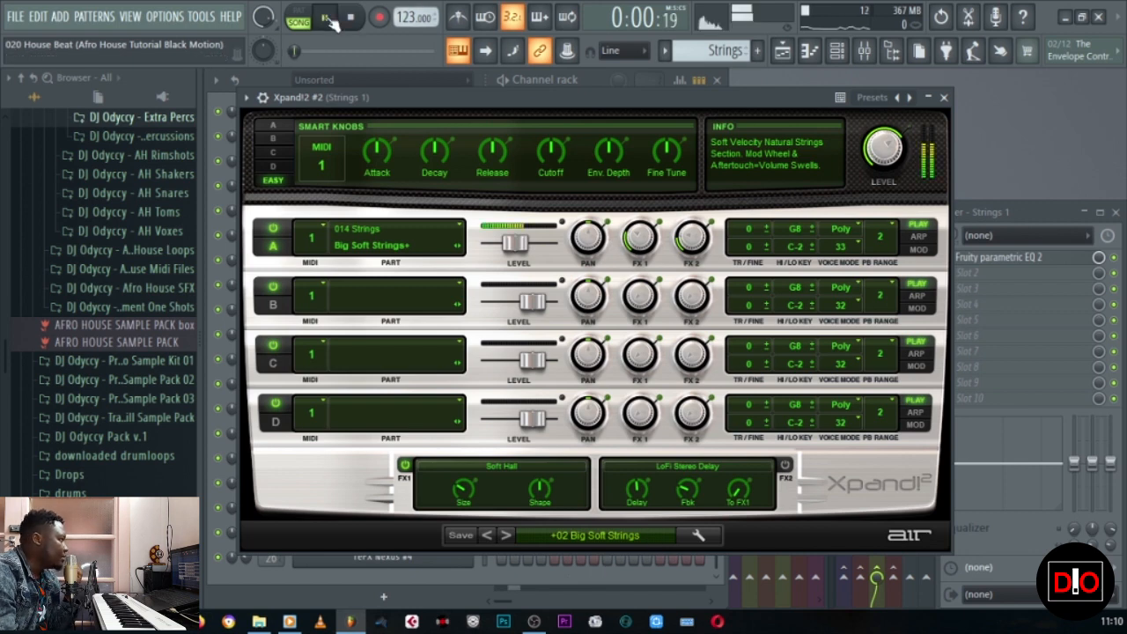
{"action": "left_click", "coordinate": [944, 96]}
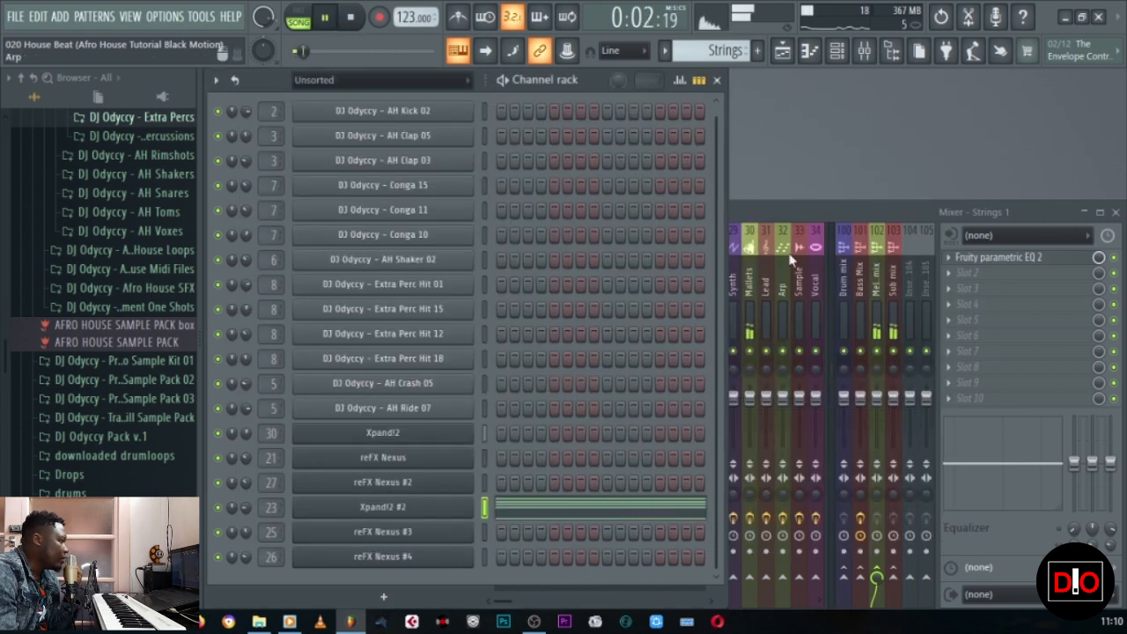
{"action": "left_click", "coordinate": [768, 211]}
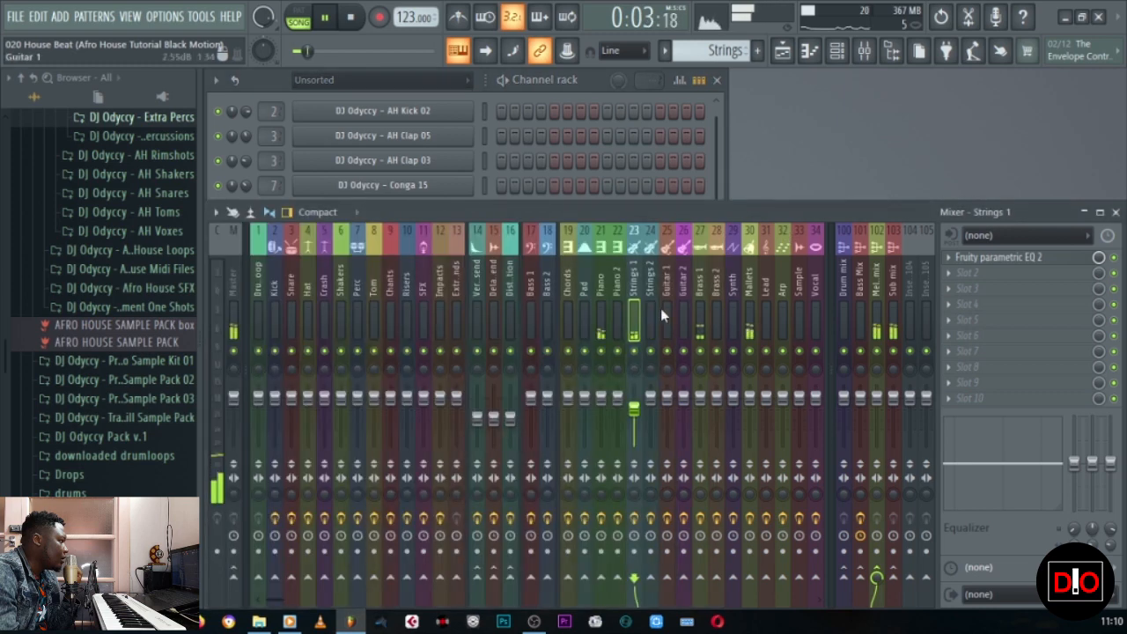
{"action": "left_click", "coordinate": [979, 257]}
{"action": "key", "text": "space"}
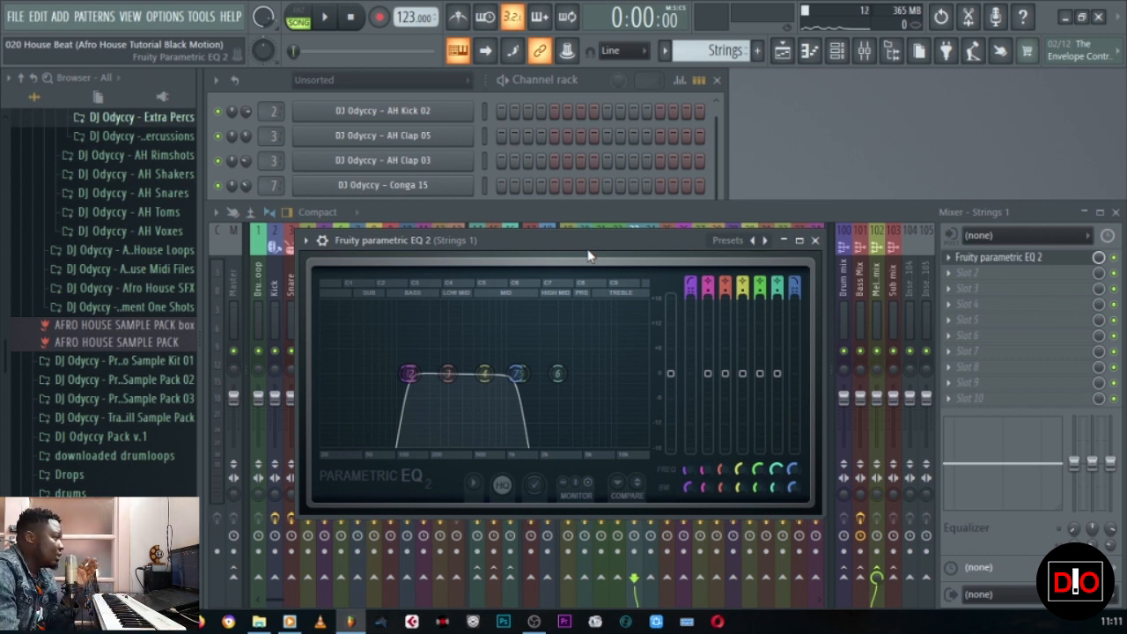
{"action": "key", "text": "space"}
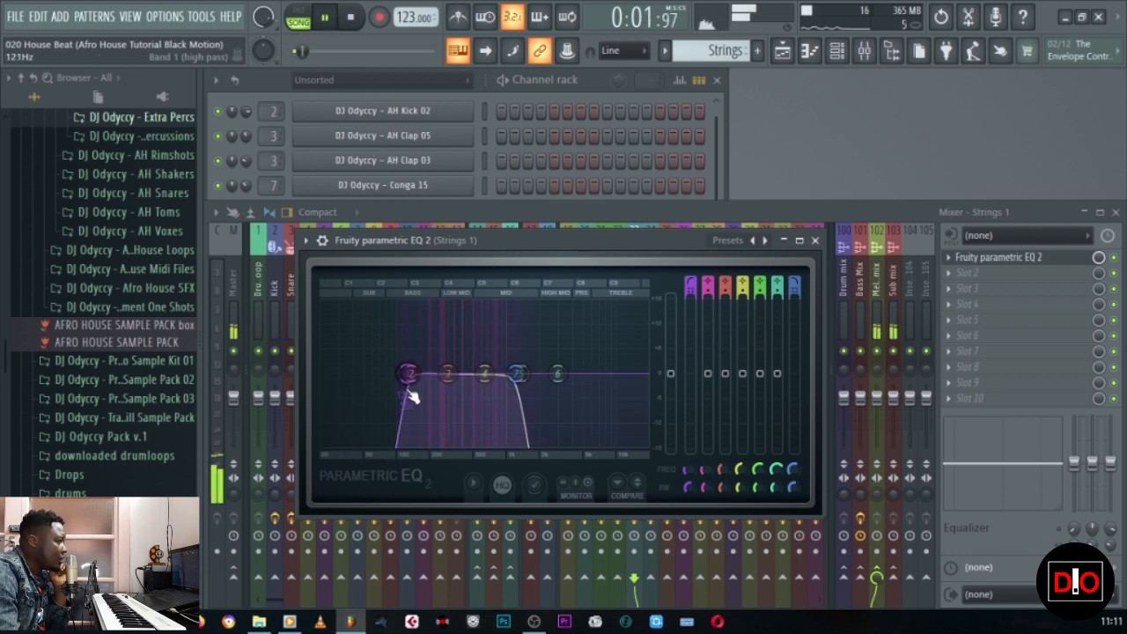
{"action": "left_click", "coordinate": [814, 240]}
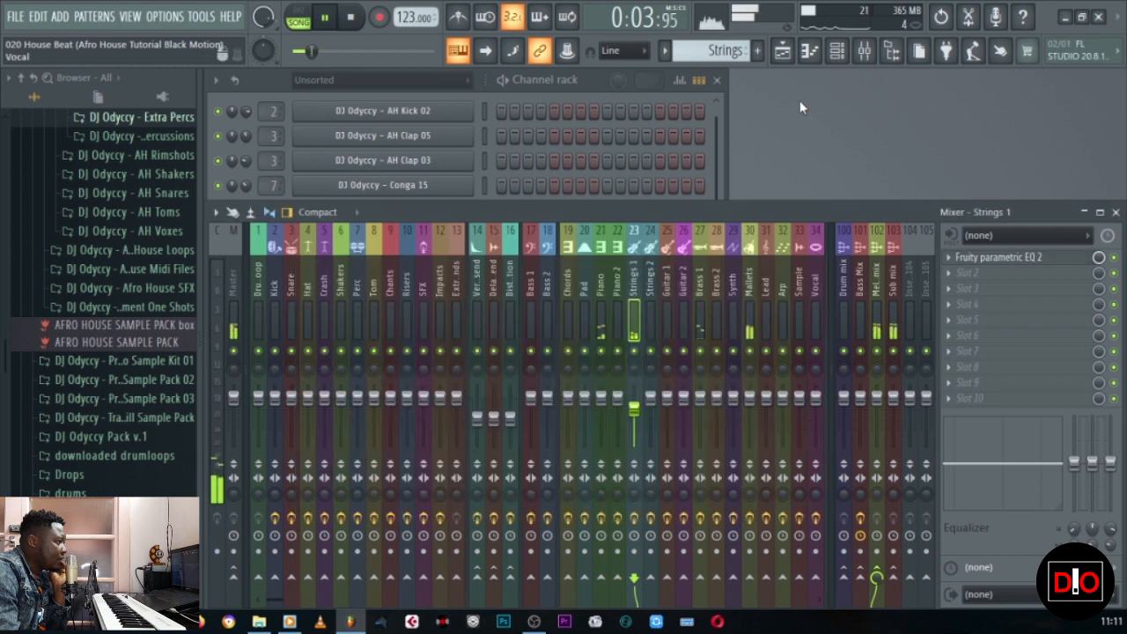
{"action": "left_click", "coordinate": [349, 19]}
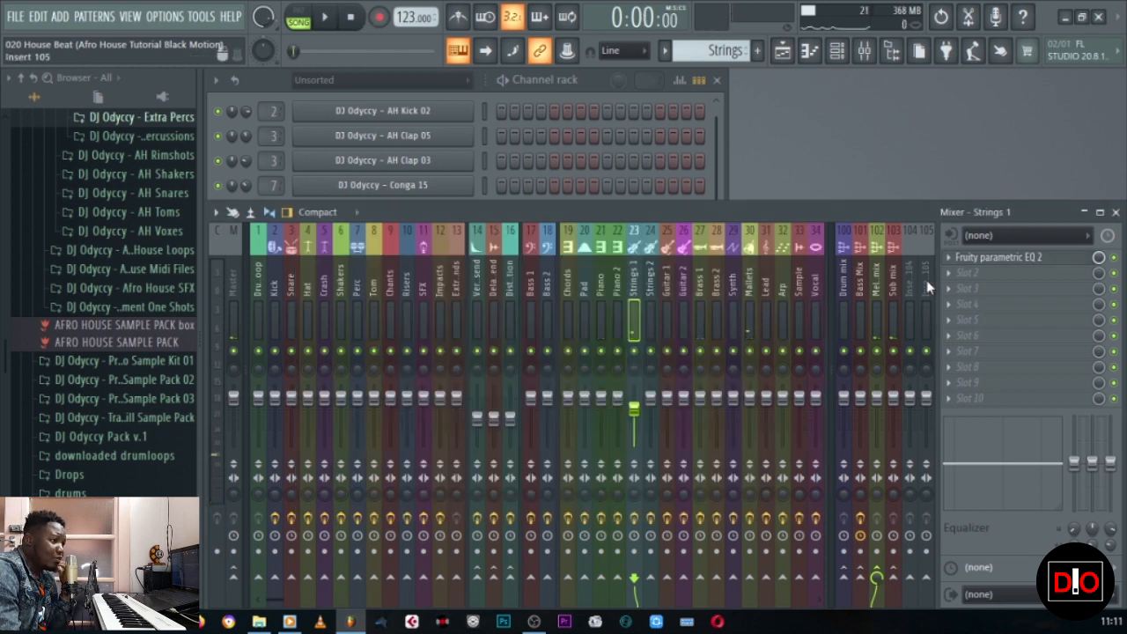
Step: Unmute the Guitar track in the playlist, make Guitar the active pattern, and play the arrangement with it
{"action": "left_click", "coordinate": [782, 50]}
{"action": "left_click", "coordinate": [415, 331]}
{"action": "left_click", "coordinate": [481, 329]}
{"action": "key", "text": "space"}
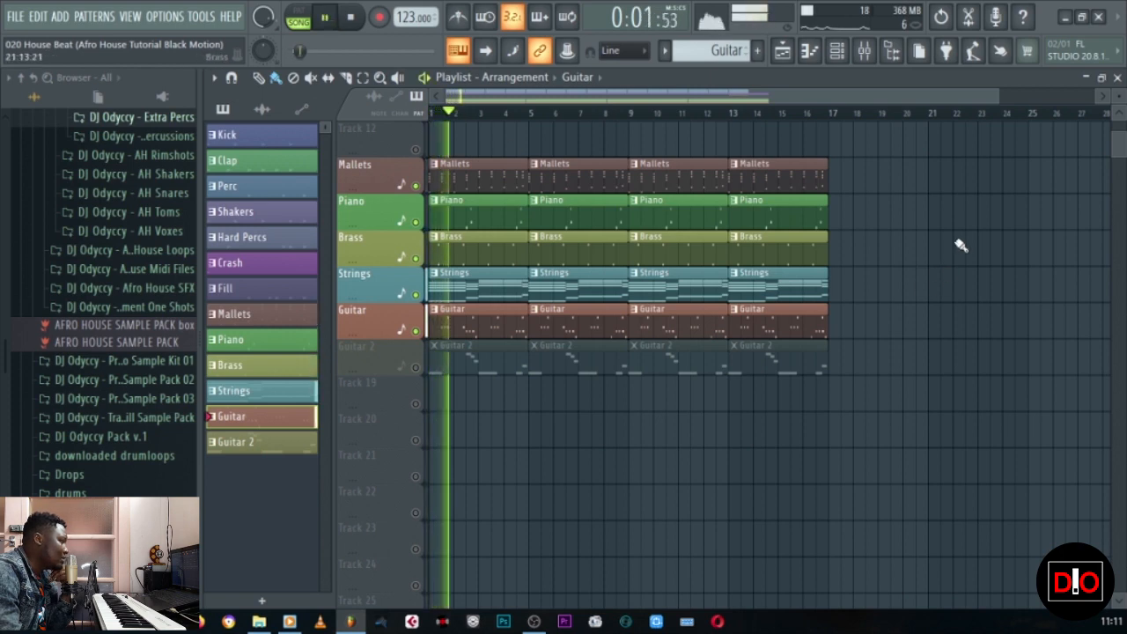
Step: Open the Parametric EQ 2 on the Guitar 1 mixer track and load the Radio preset
{"action": "key", "text": "F5"}
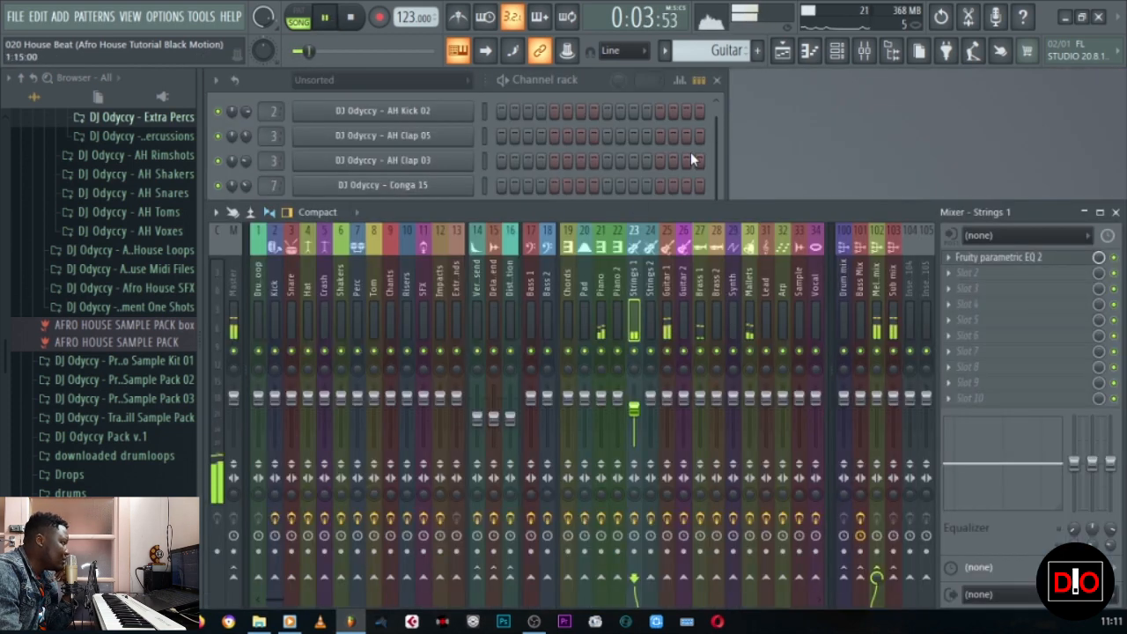
{"action": "left_click", "coordinate": [667, 331]}
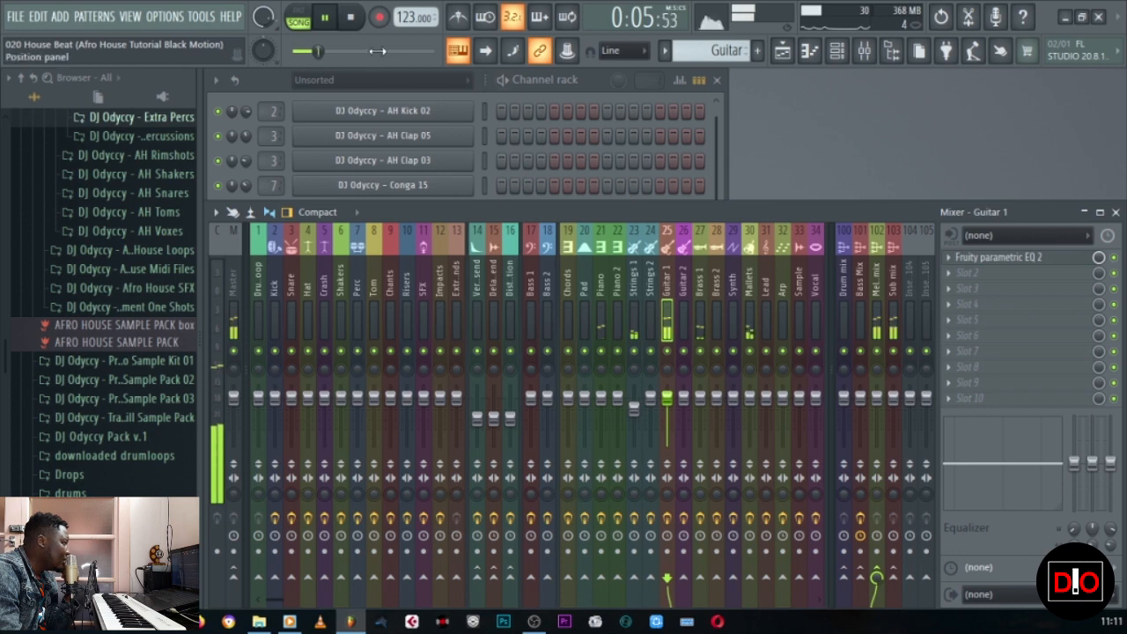
{"action": "key", "text": "space"}
{"action": "left_click", "coordinate": [999, 256]}
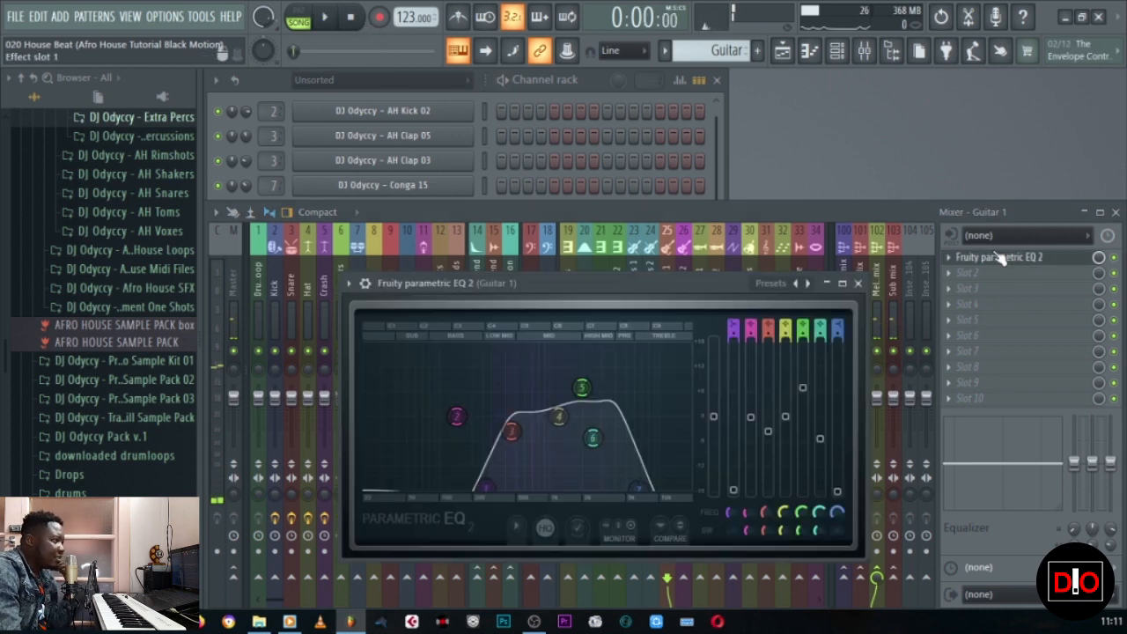
{"action": "left_click", "coordinate": [804, 285]}
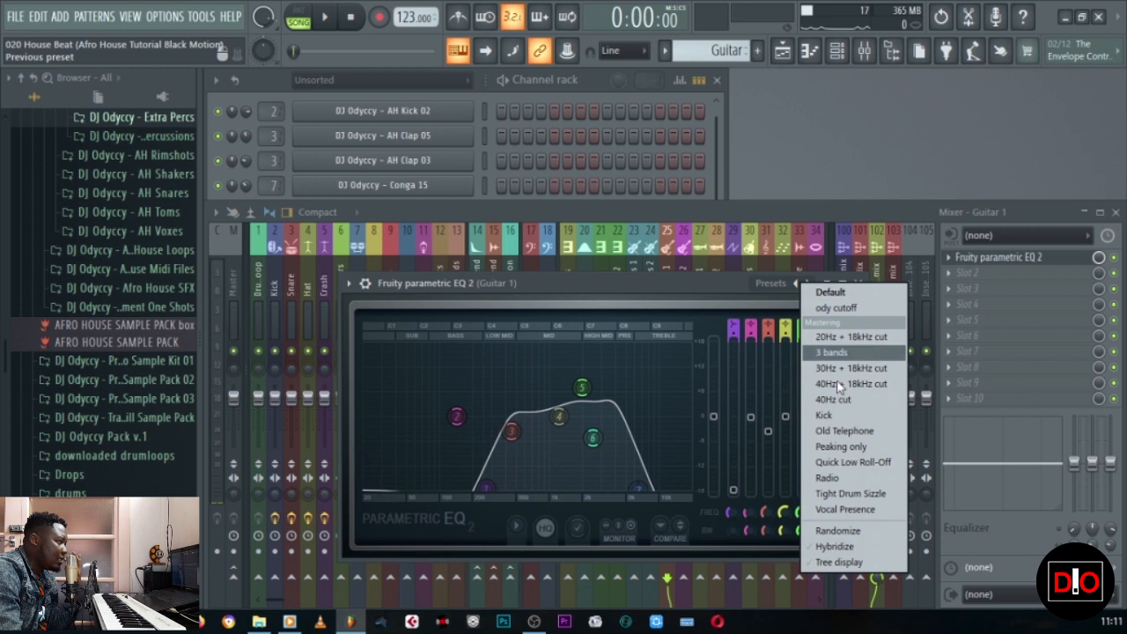
{"action": "left_click", "coordinate": [818, 480]}
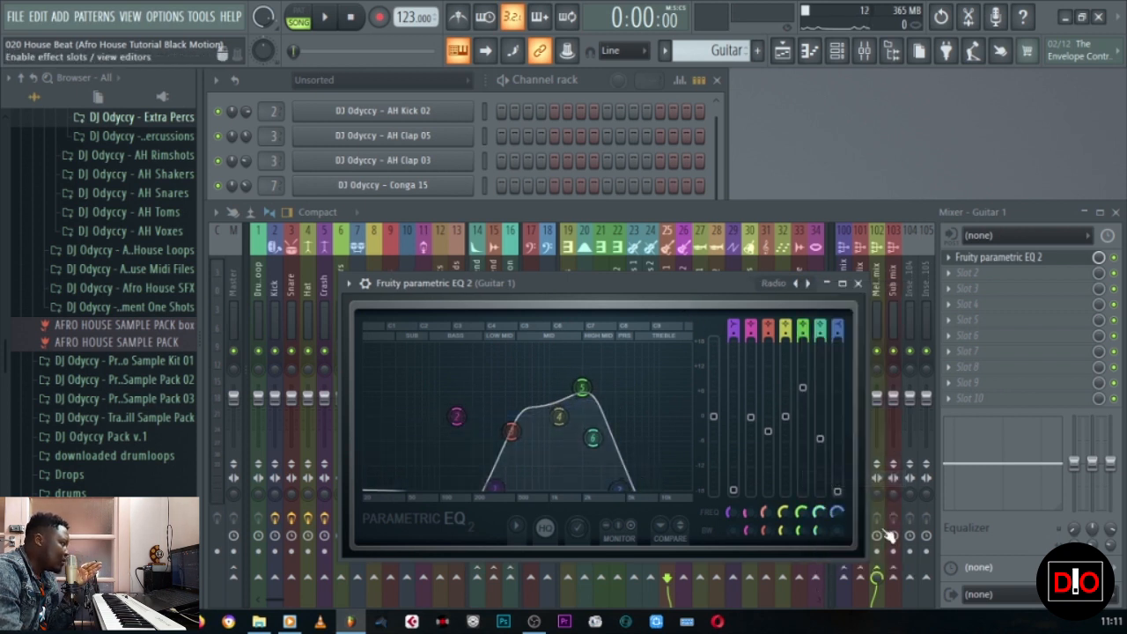
Step: Raise the band 7 high shelf of the Guitar 1 EQ to about 7 kHz, play the result briefly, and close the EQ
{"action": "left_click_drag", "start_coordinate": [617, 487], "coordinate": [643, 487]}
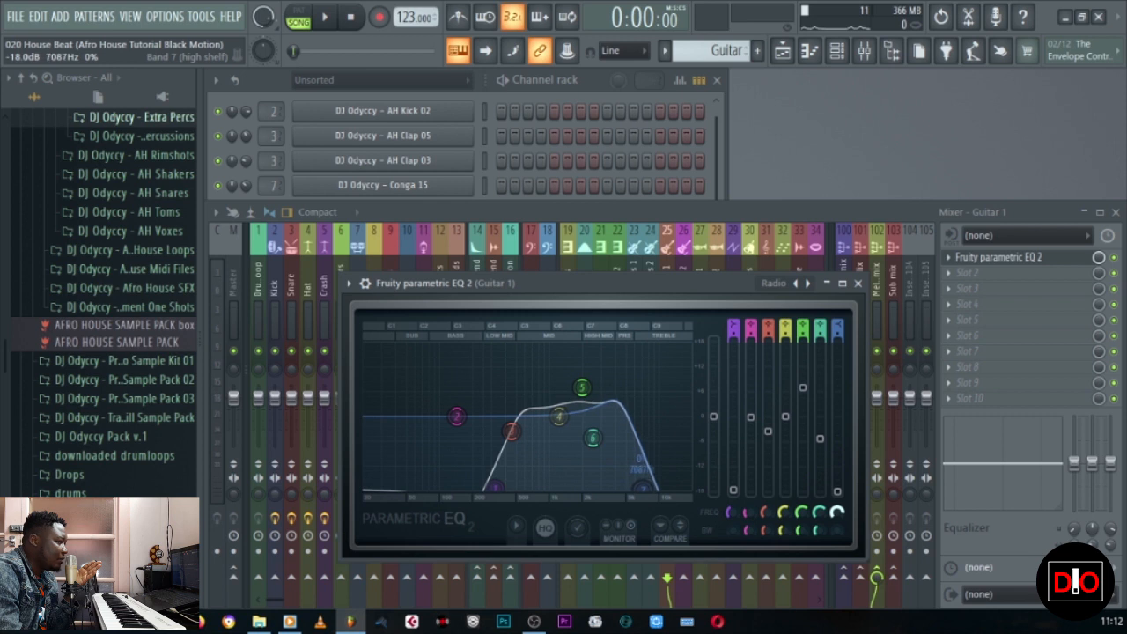
{"action": "left_click", "coordinate": [330, 19]}
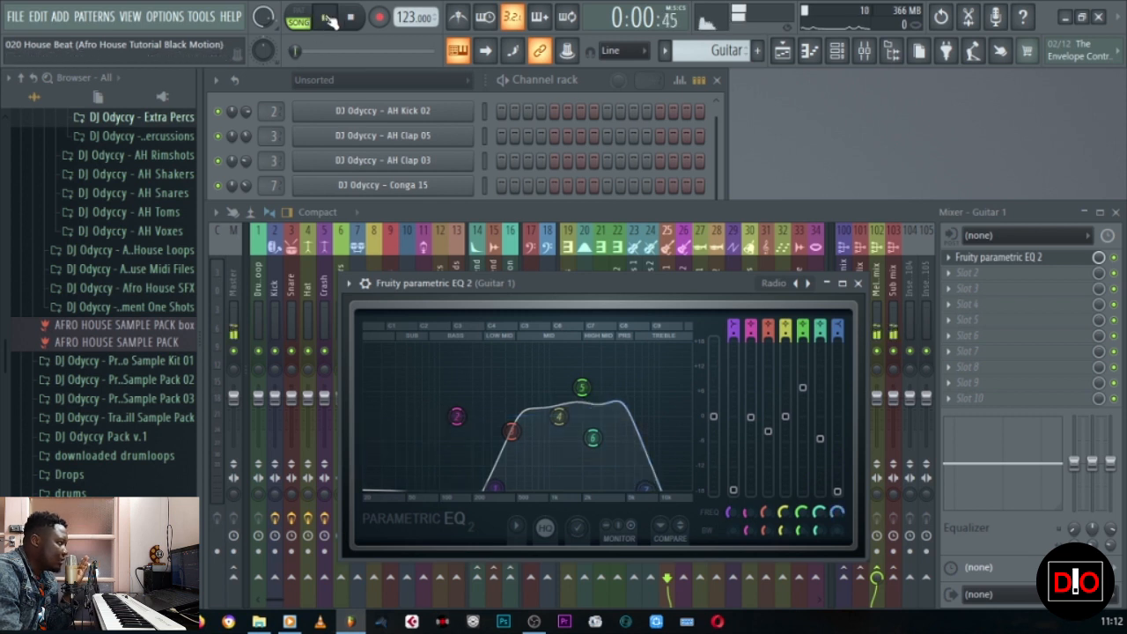
{"action": "left_click", "coordinate": [858, 284]}
{"action": "left_click", "coordinate": [351, 19]}
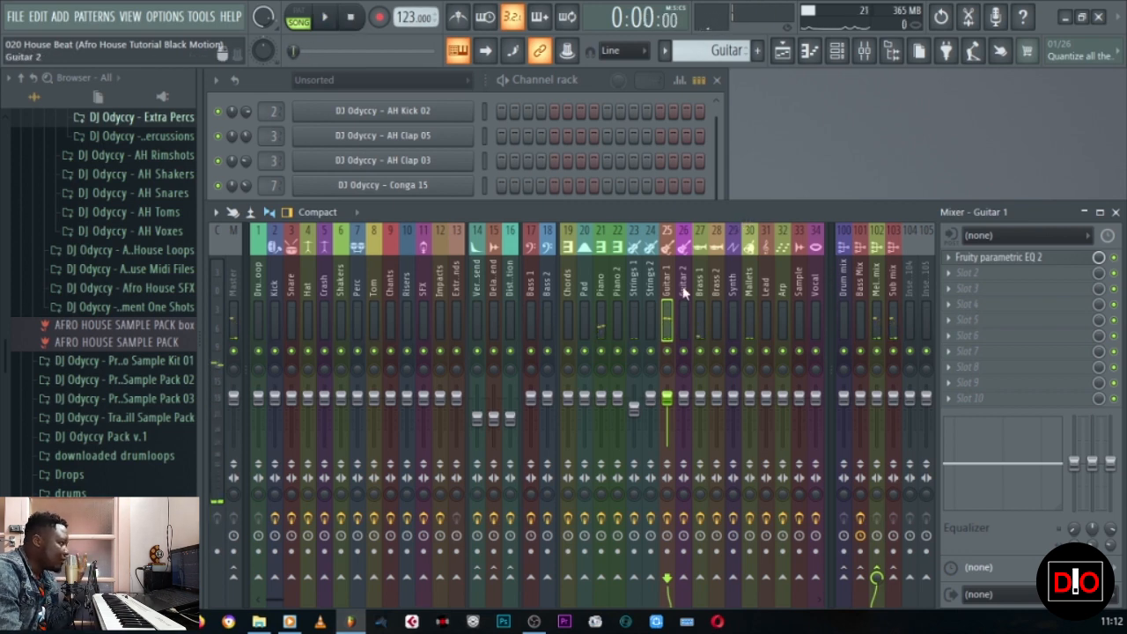
Step: Open the reFX Nexus #3 instrument and examine its GT Muted Clean 2 preset in the XP Guitars category
{"action": "left_click", "coordinate": [712, 130]}
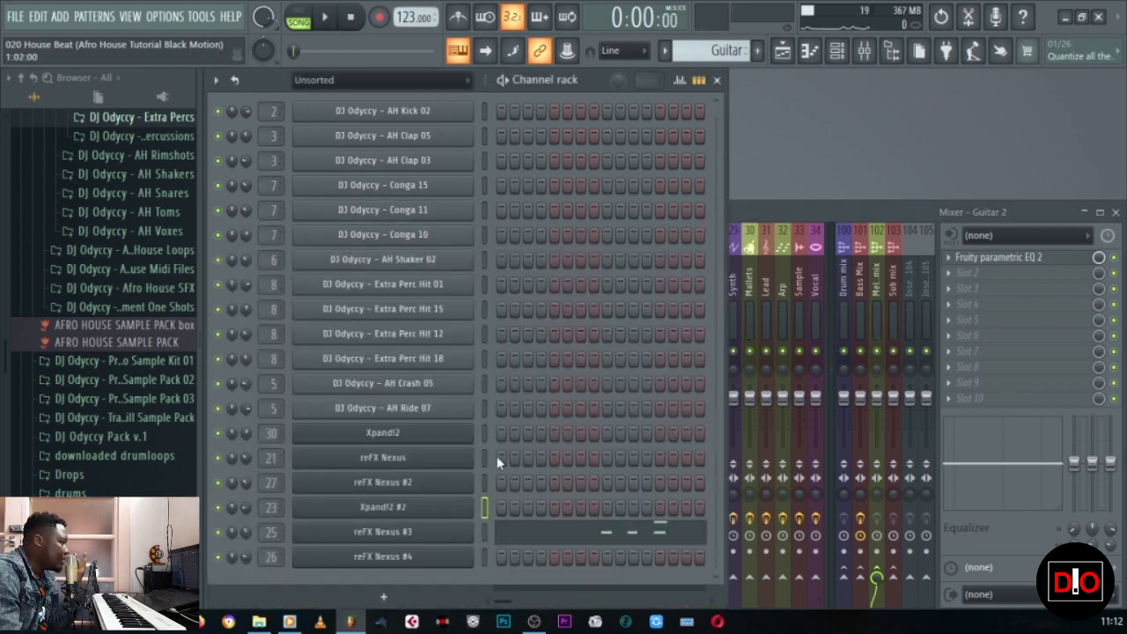
{"action": "left_click", "coordinate": [471, 534]}
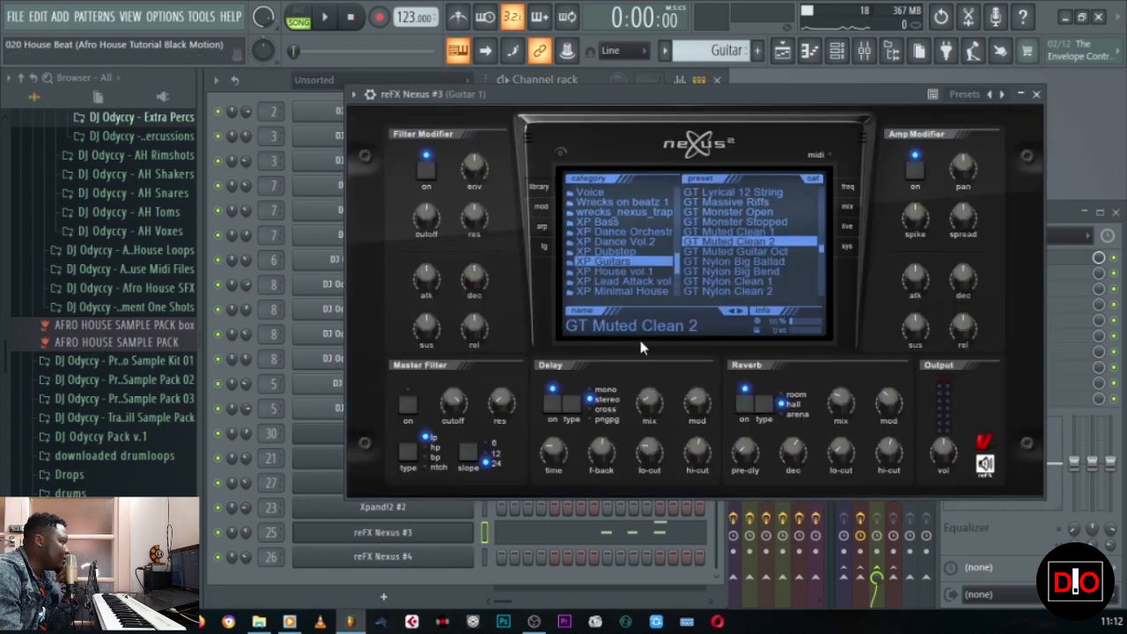
{"action": "left_click", "coordinate": [1035, 94]}
Step: Open the Guitar part of reFX Nexus #3 in the piano roll and examine its notes during playback
{"action": "left_click", "coordinate": [592, 527]}
{"action": "key", "text": "space"}
{"action": "scroll", "coordinate": [379, 268], "scroll_direction": "up", "scroll_amount": 2}
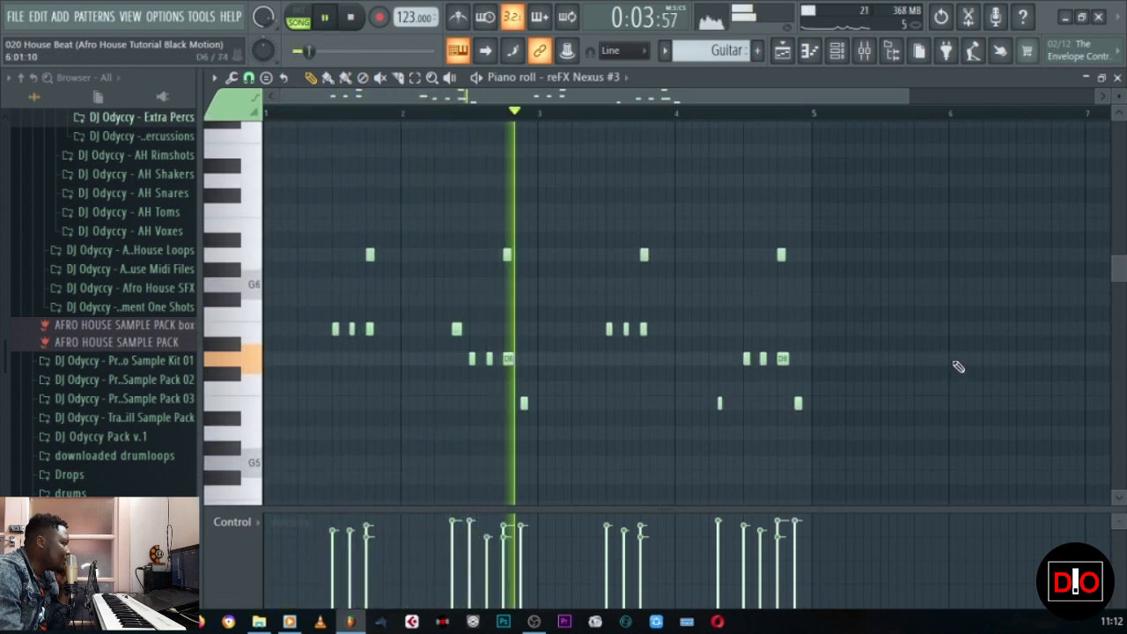
Step: Stop playback, unmute the Guitar 2 track in the playlist, and play the arrangement with it
{"action": "left_click", "coordinate": [1117, 78]}
{"action": "key", "text": "space"}
{"action": "left_click", "coordinate": [782, 50]}
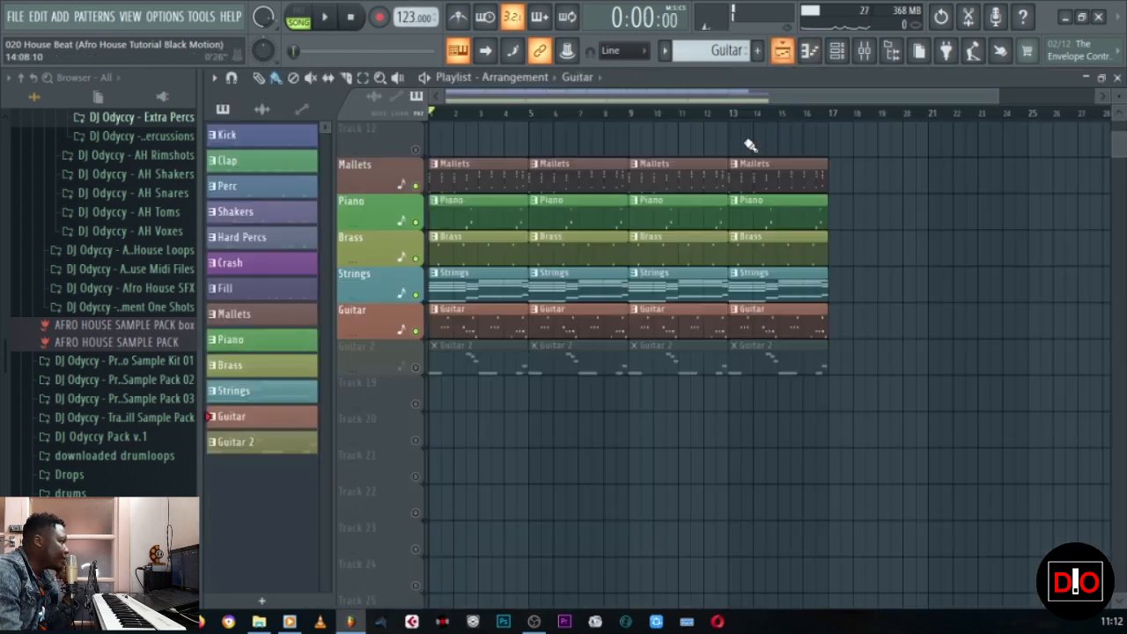
{"action": "left_click", "coordinate": [456, 352]}
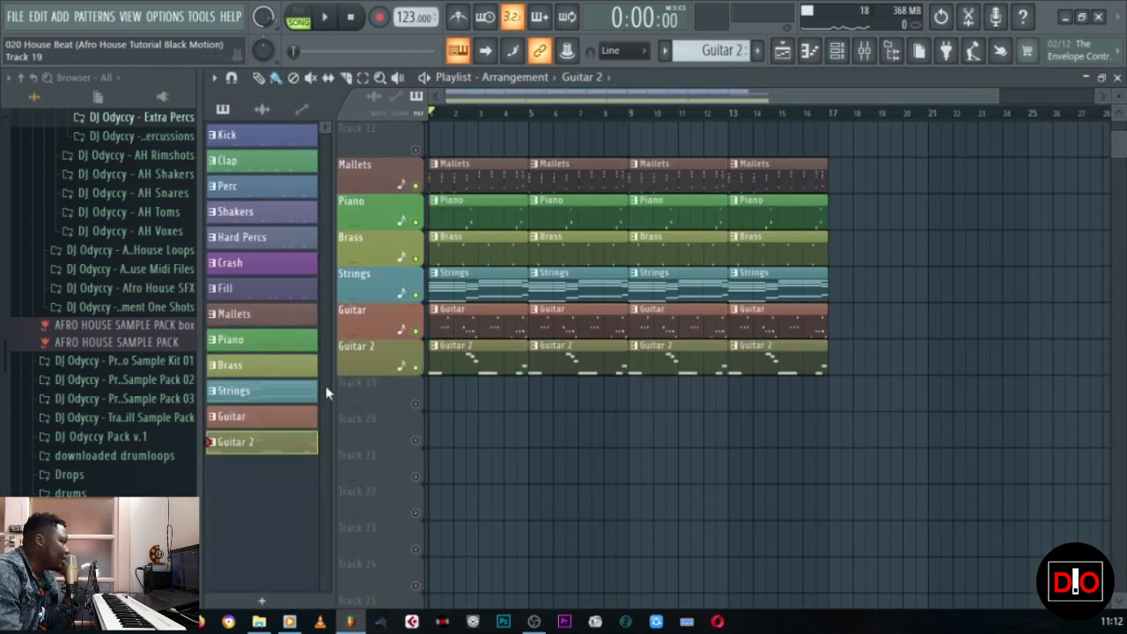
{"action": "key", "text": "space"}
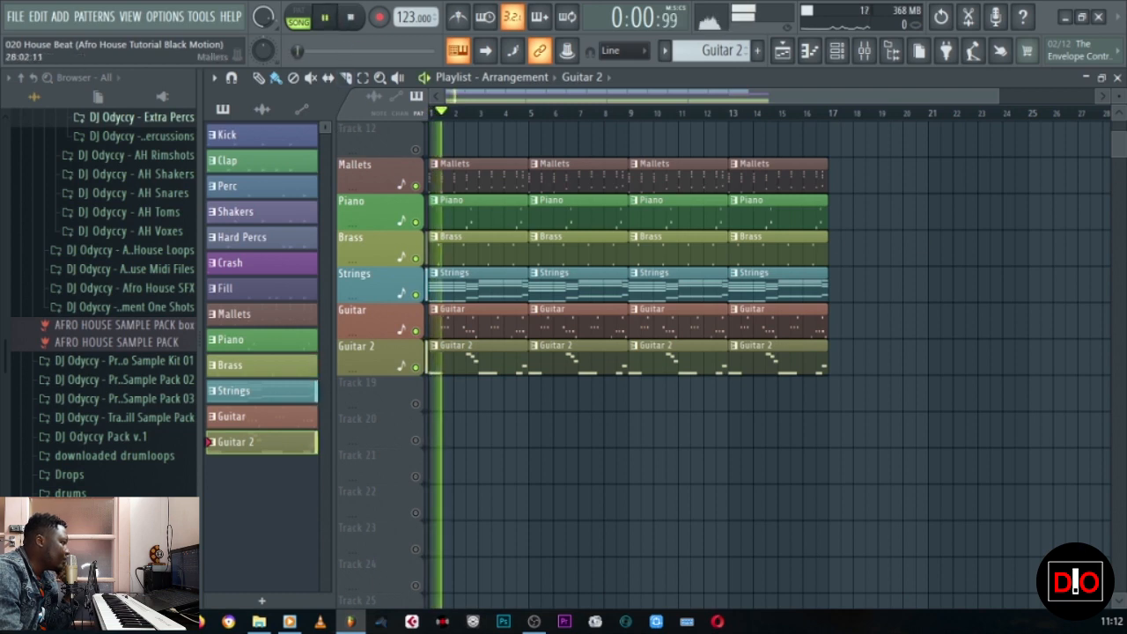
Step: Open the Guitar 2 part of reFX Nexus #4 in the piano roll and examine its notes during playback
{"action": "left_click", "coordinate": [1117, 77]}
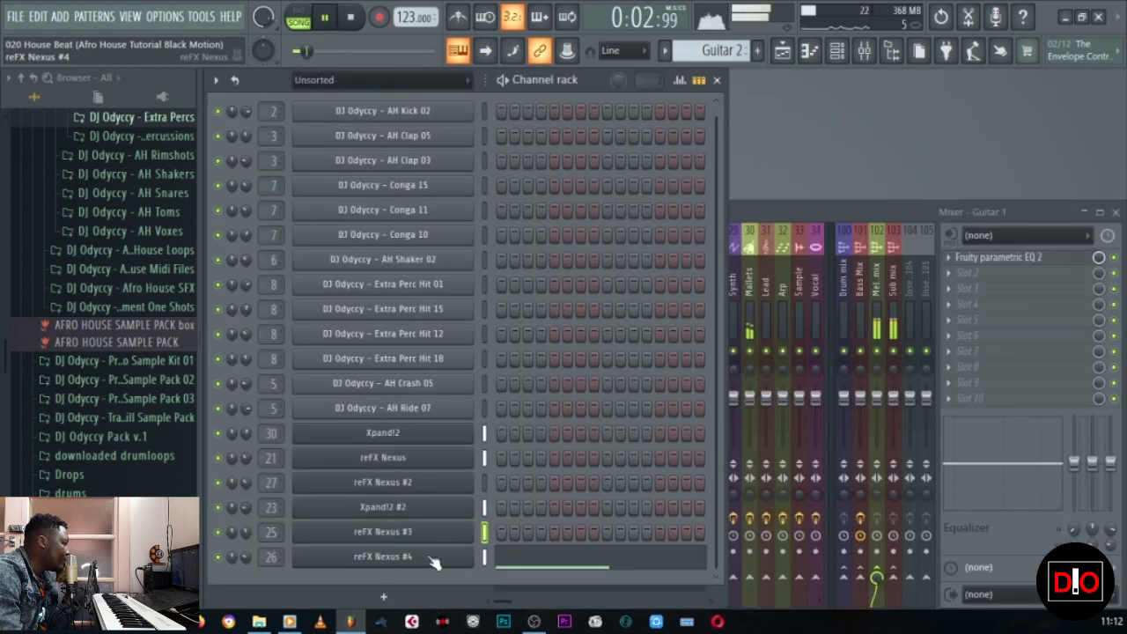
{"action": "left_click", "coordinate": [523, 562]}
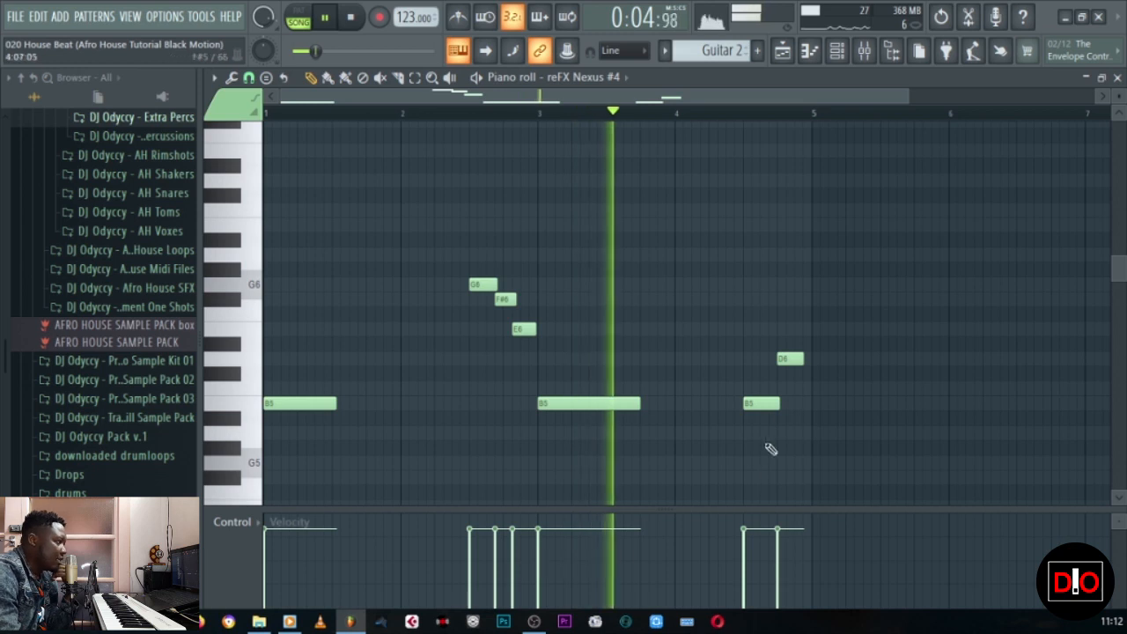
{"action": "scroll", "coordinate": [784, 422], "scroll_direction": "down", "scroll_amount": 3}
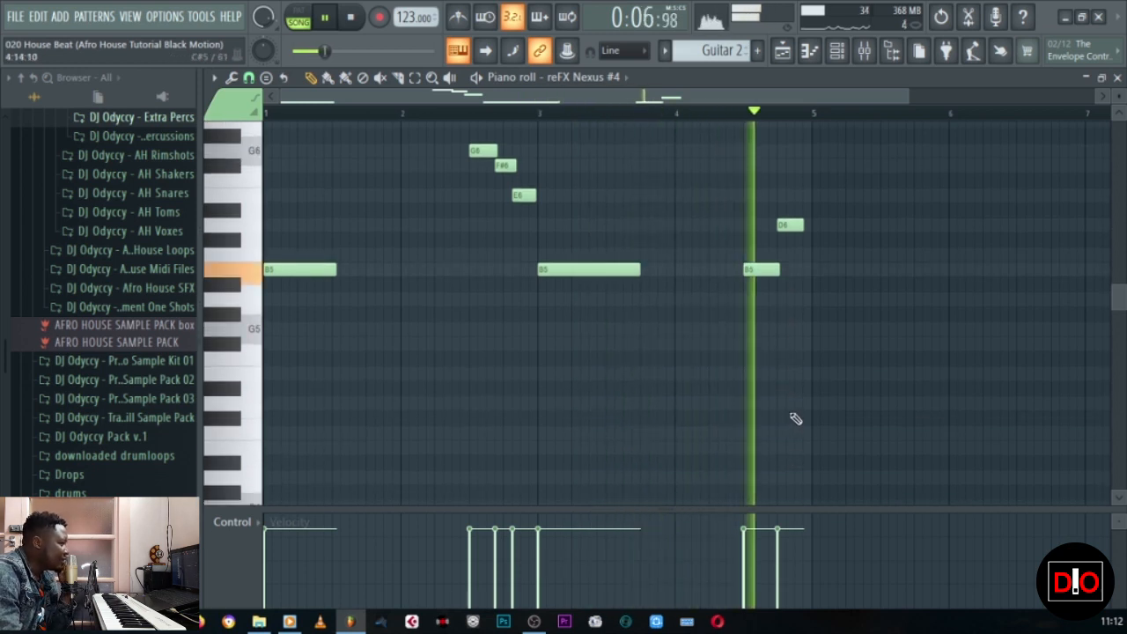
{"action": "key", "text": "space"}
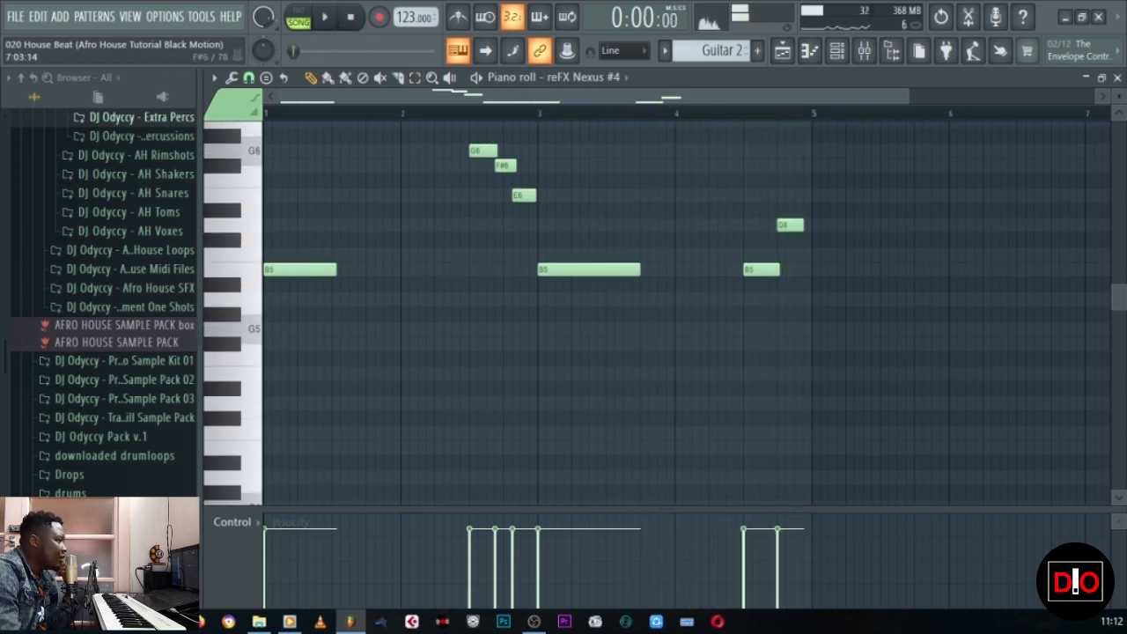
Step: Open the reFX Nexus #4 instrument and examine its GT Jazz Guitar Thin preset in the XP Guitars category
{"action": "left_click", "coordinate": [1117, 78]}
{"action": "left_click", "coordinate": [374, 562]}
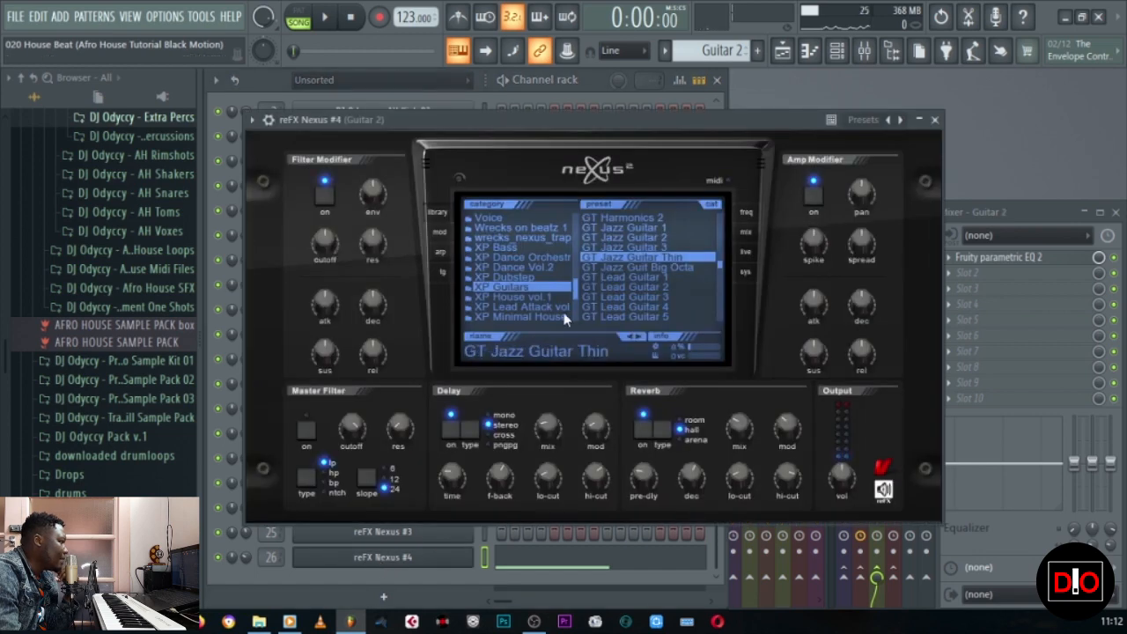
{"action": "left_click", "coordinate": [934, 118]}
Step: Open the Parametric EQ 2 on the Guitar 2 mixer track, examine its curve, and start playback before closing it
{"action": "left_click", "coordinate": [891, 214]}
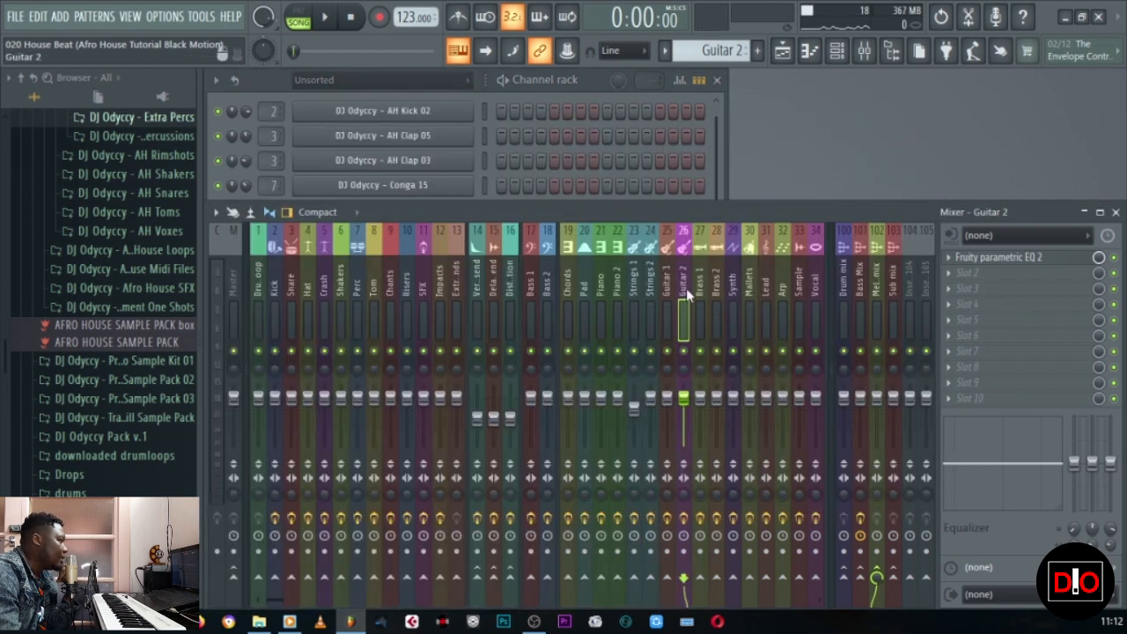
{"action": "left_click", "coordinate": [1043, 258]}
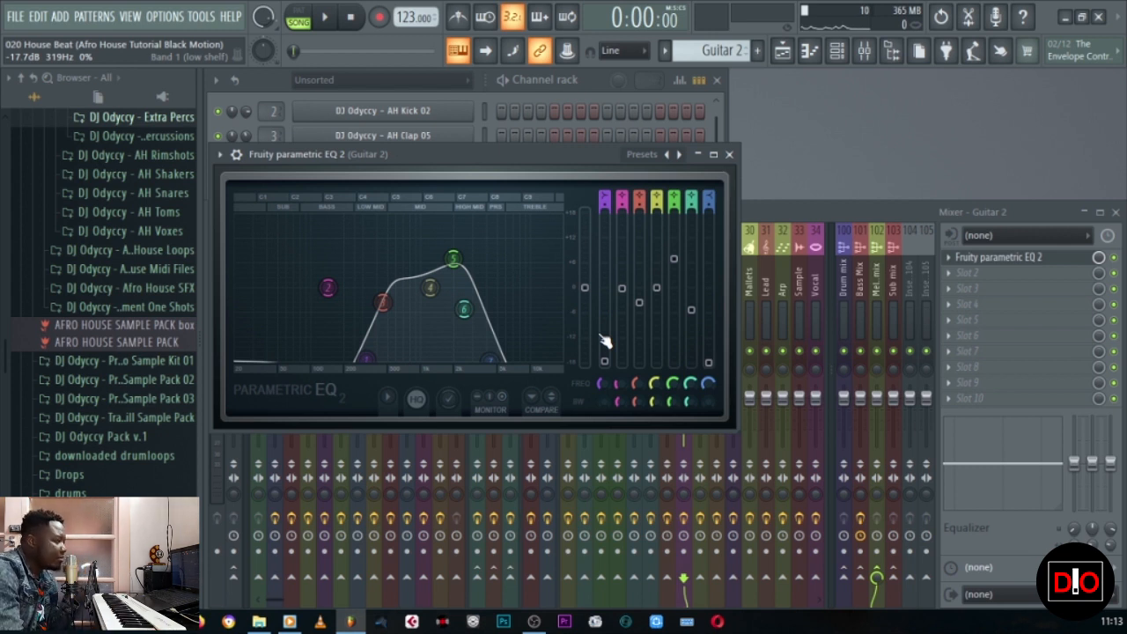
{"action": "left_click", "coordinate": [330, 19]}
{"action": "left_click", "coordinate": [728, 154]}
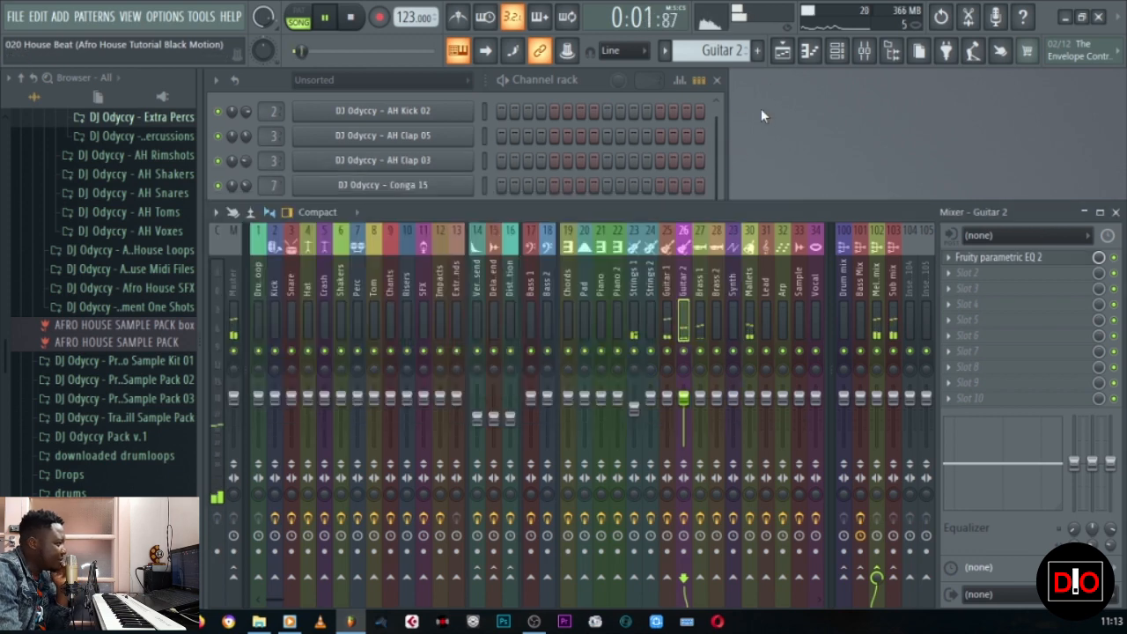
Step: Return to the playlist, stop playback, and unmute all drum tracks from Kick through the crash sample track
{"action": "left_click", "coordinate": [781, 51]}
{"action": "scroll", "coordinate": [607, 339], "scroll_direction": "up", "scroll_amount": 5}
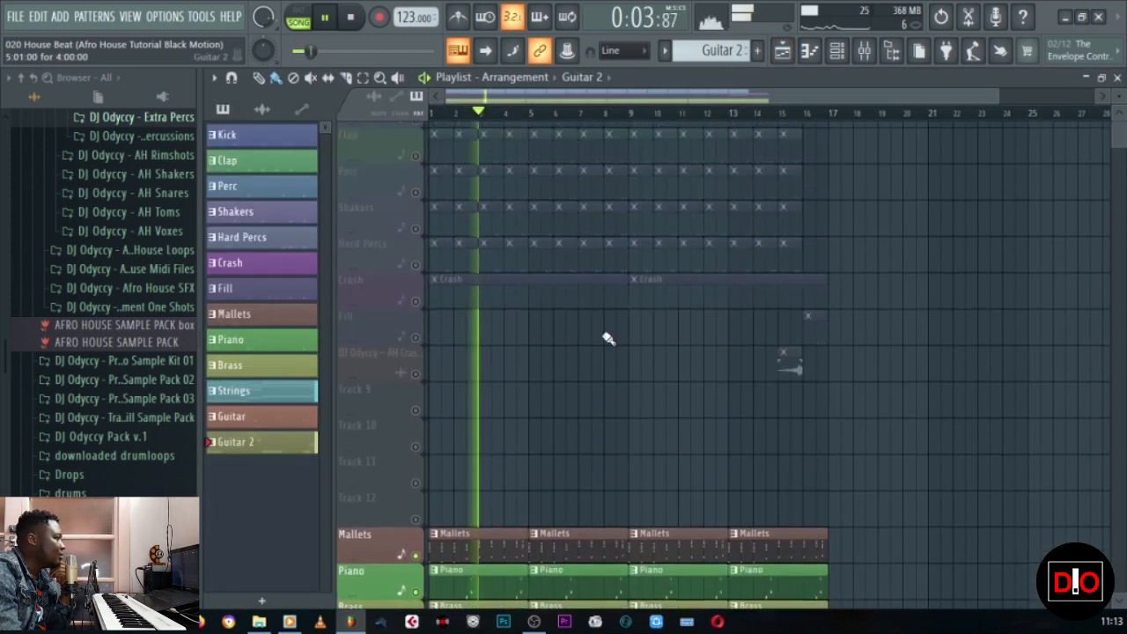
{"action": "scroll", "coordinate": [608, 339], "scroll_direction": "up", "scroll_amount": 1}
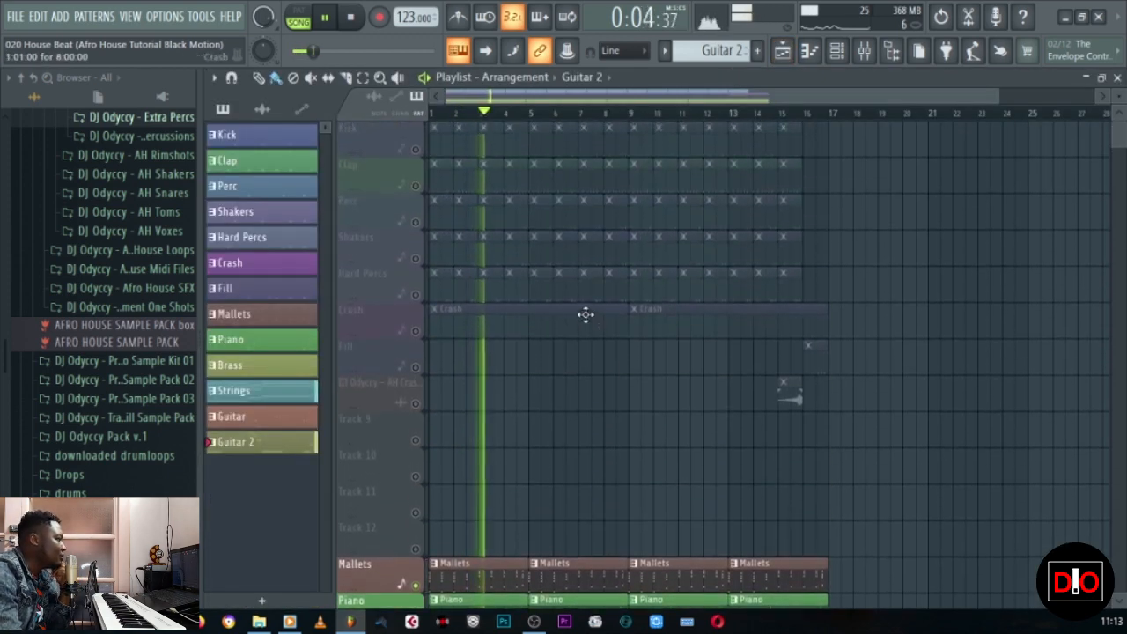
{"action": "left_click", "coordinate": [354, 21]}
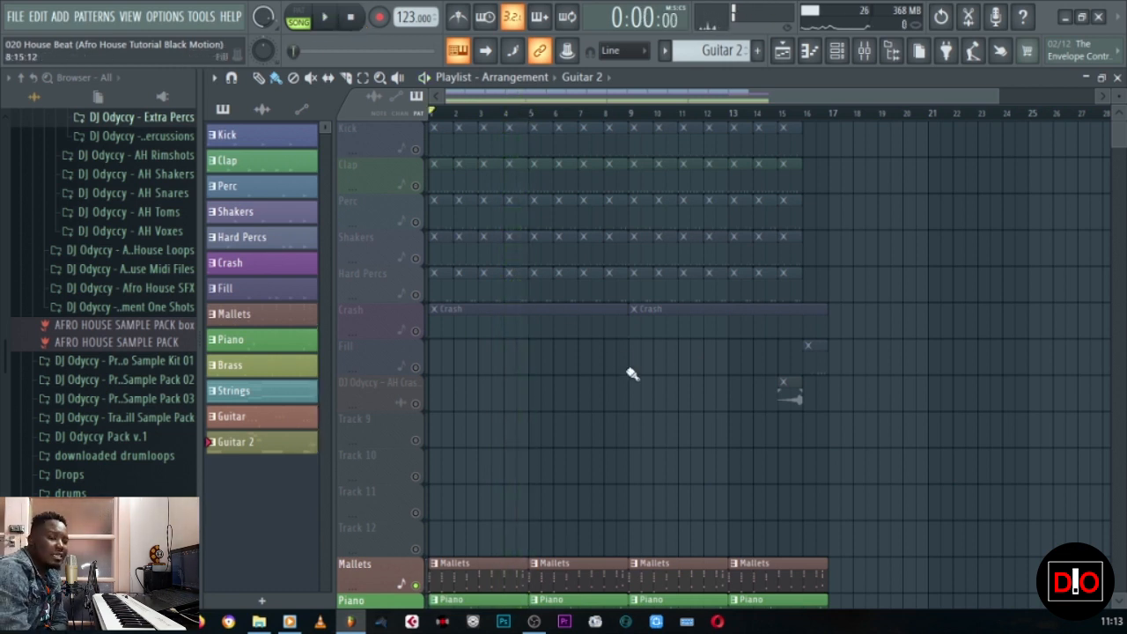
{"action": "scroll", "coordinate": [632, 373], "scroll_direction": "down", "scroll_amount": 4}
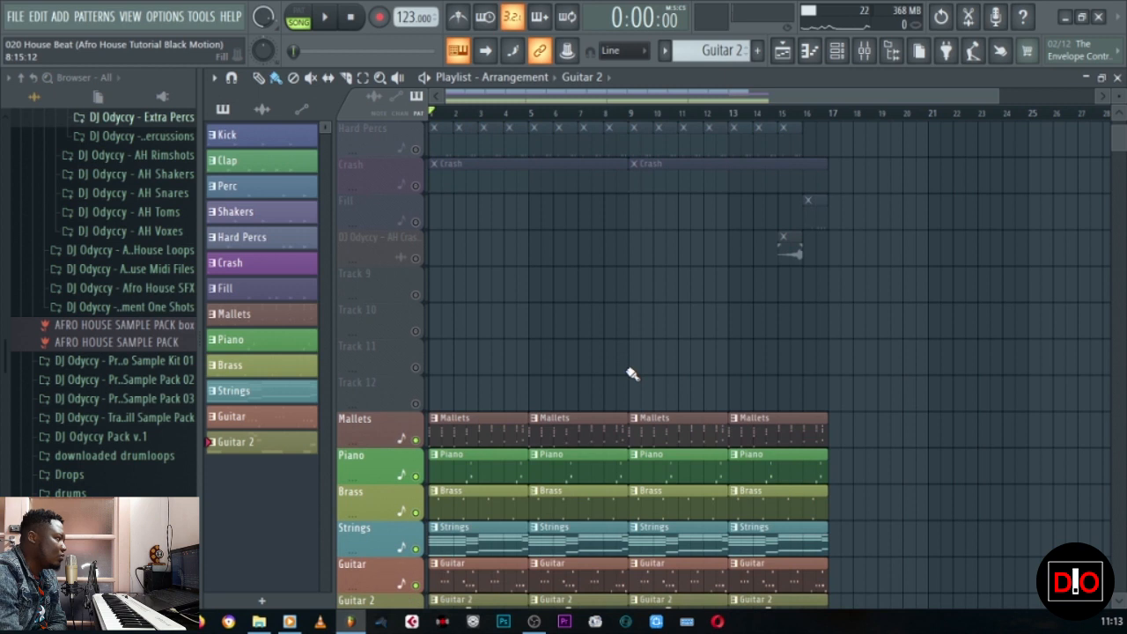
{"action": "scroll", "coordinate": [632, 373], "scroll_direction": "up", "scroll_amount": 4}
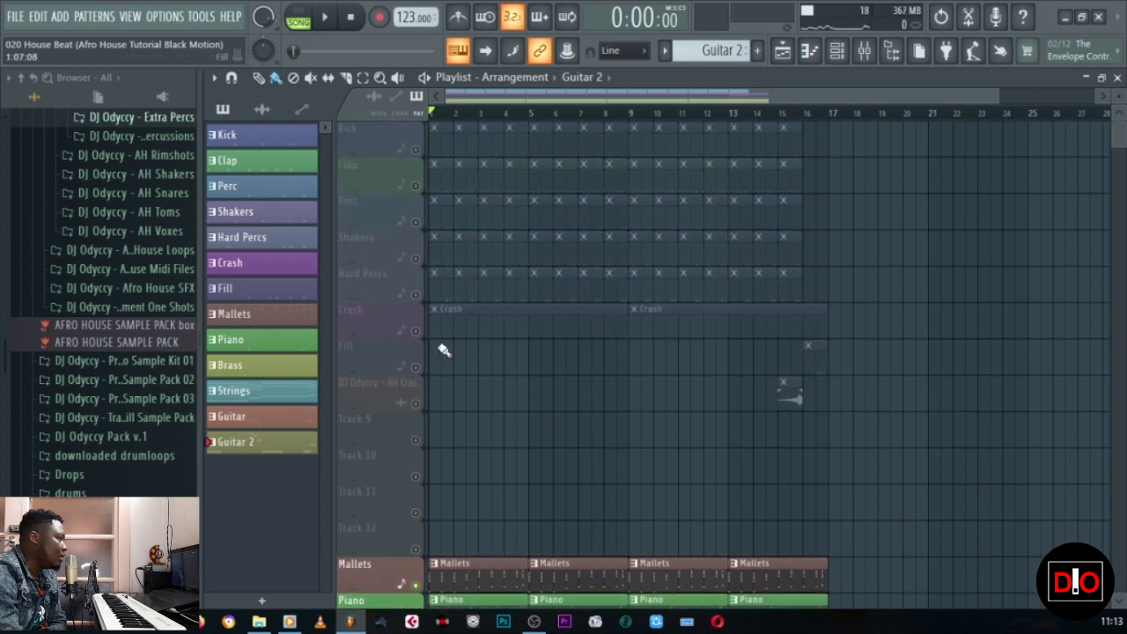
{"action": "left_click", "coordinate": [417, 331], "text": "ctrl"}
{"action": "left_click", "coordinate": [416, 331], "text": "ctrl"}
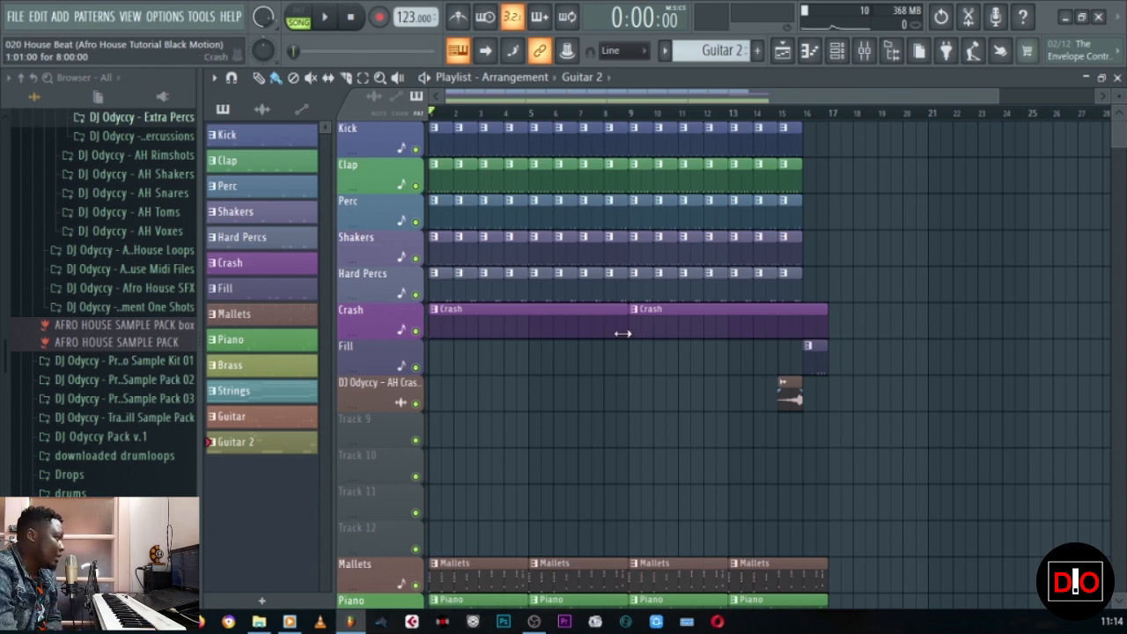
Step: Play the full arrangement from the start with the drum and melodic tracks together, viewing all playlist tracks
{"action": "scroll", "coordinate": [616, 309], "scroll_direction": "down", "scroll_amount": 5}
{"action": "key", "text": "space"}
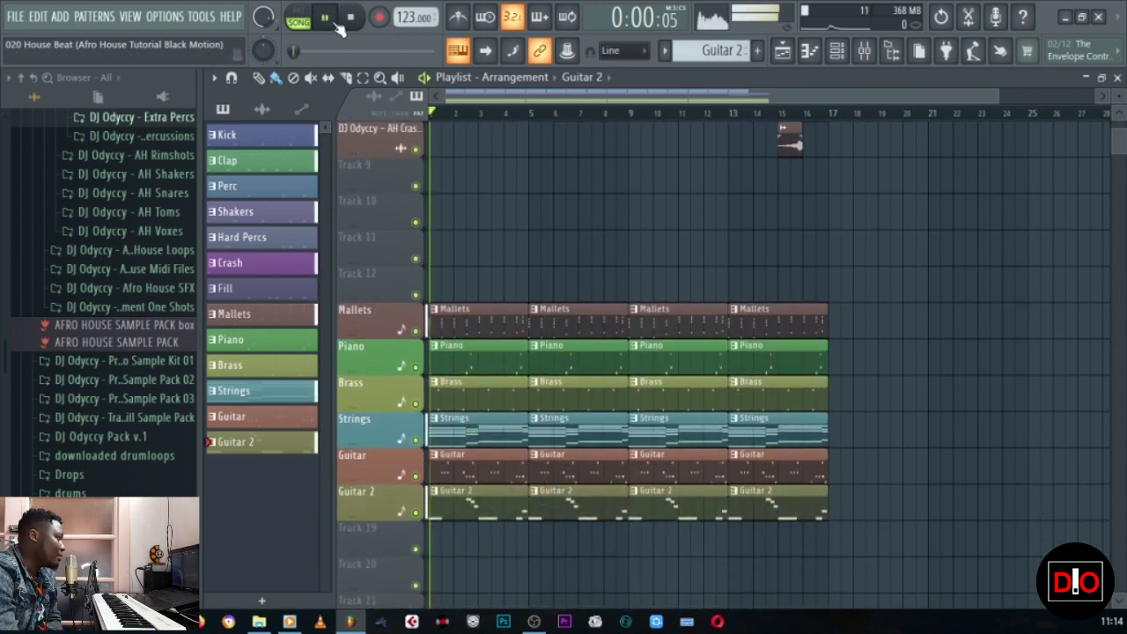
{"action": "scroll", "coordinate": [607, 209], "scroll_direction": "up", "scroll_amount": 5}
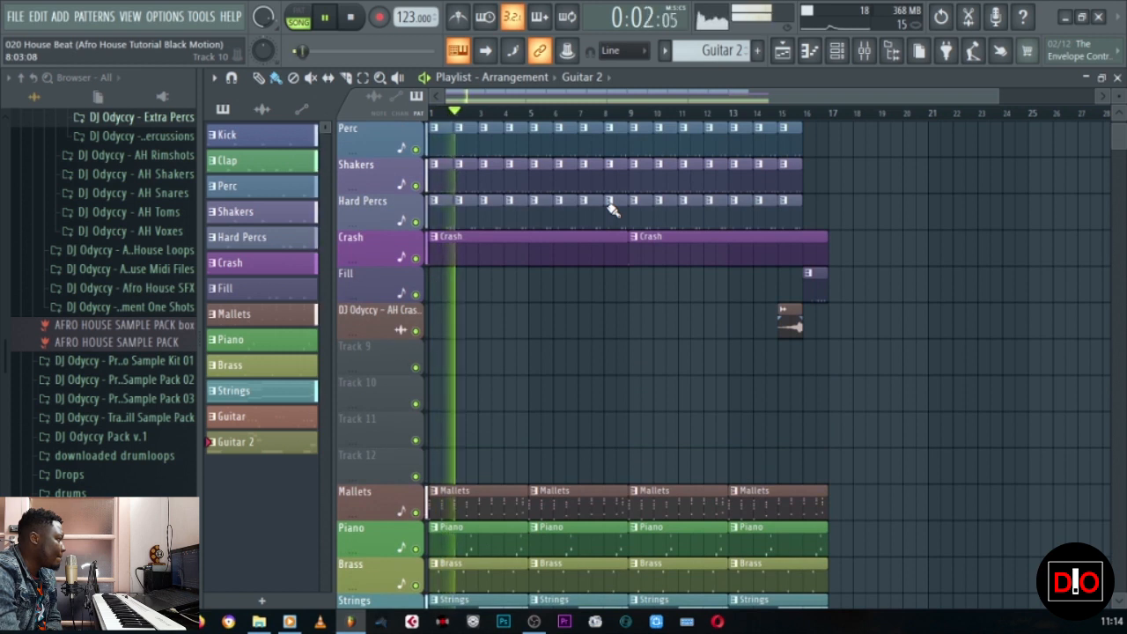
{"action": "scroll", "coordinate": [610, 207], "scroll_direction": "up", "scroll_amount": 2}
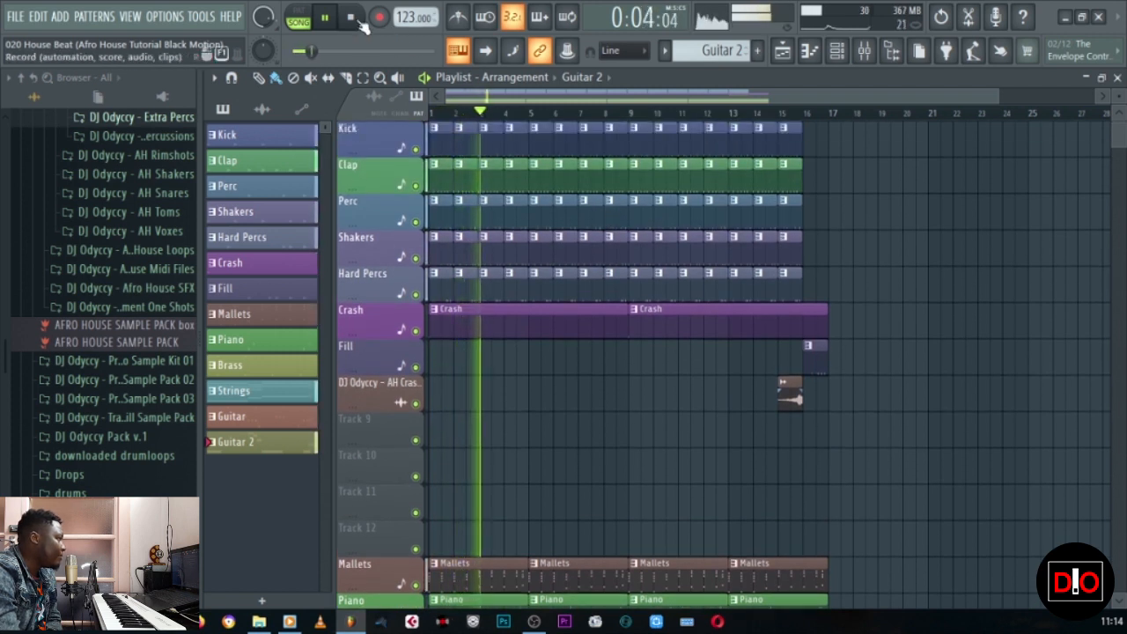